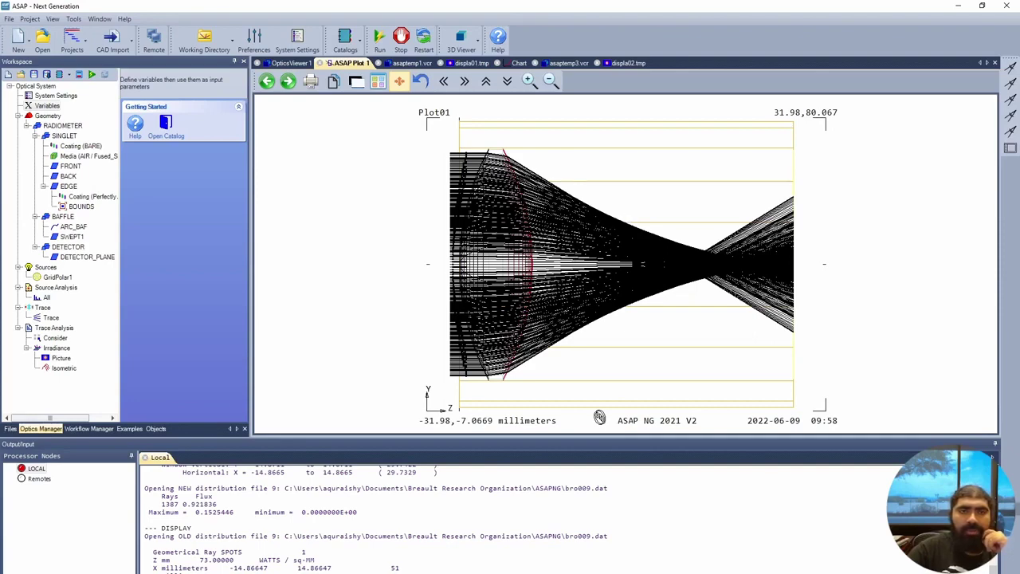
Examine the finished radiometer's ray trace in 3D, its ray-spot irradiance map and its isometric irradiance chart.
{"action": "left_click", "coordinate": [409, 63]}
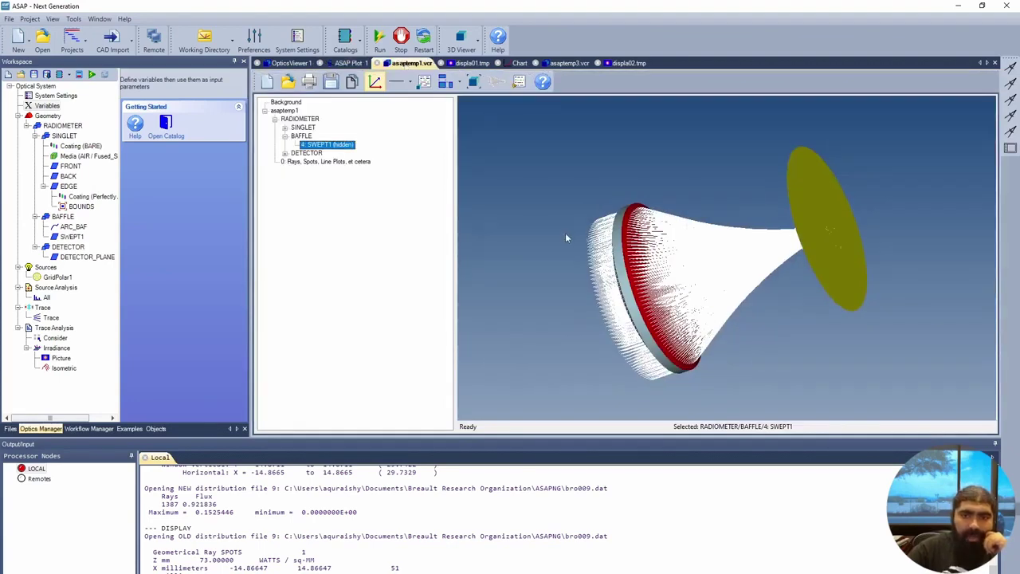
{"action": "left_click_drag", "start_coordinate": [567, 237], "coordinate": [588, 187]}
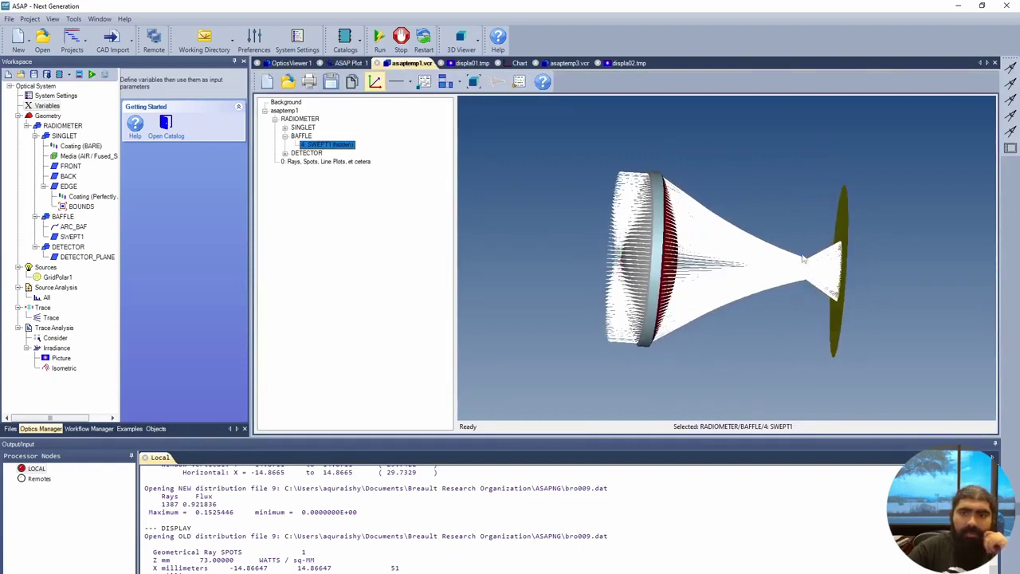
{"action": "left_click_drag", "start_coordinate": [750, 296], "coordinate": [756, 304]}
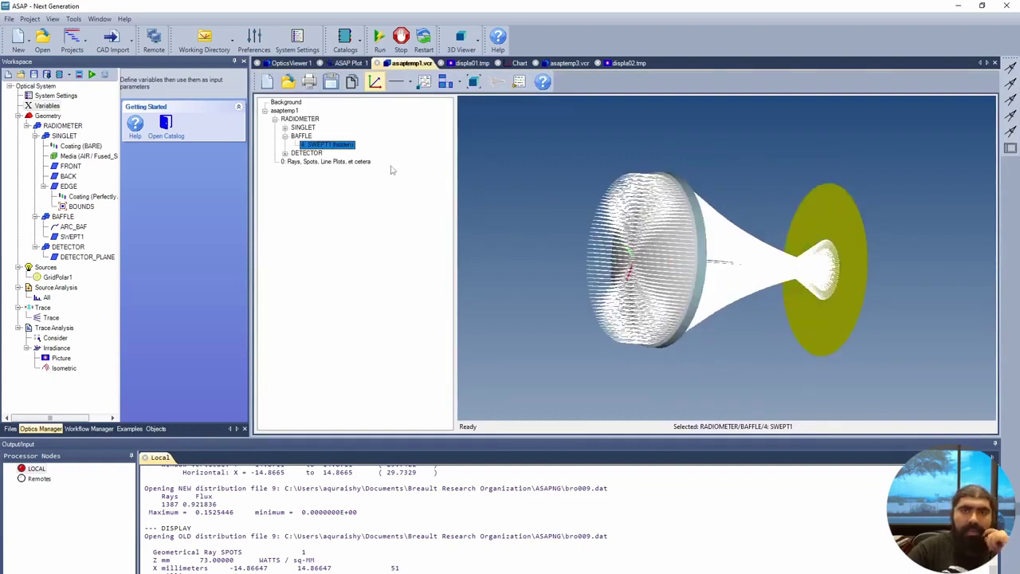
{"action": "left_click", "coordinate": [468, 66]}
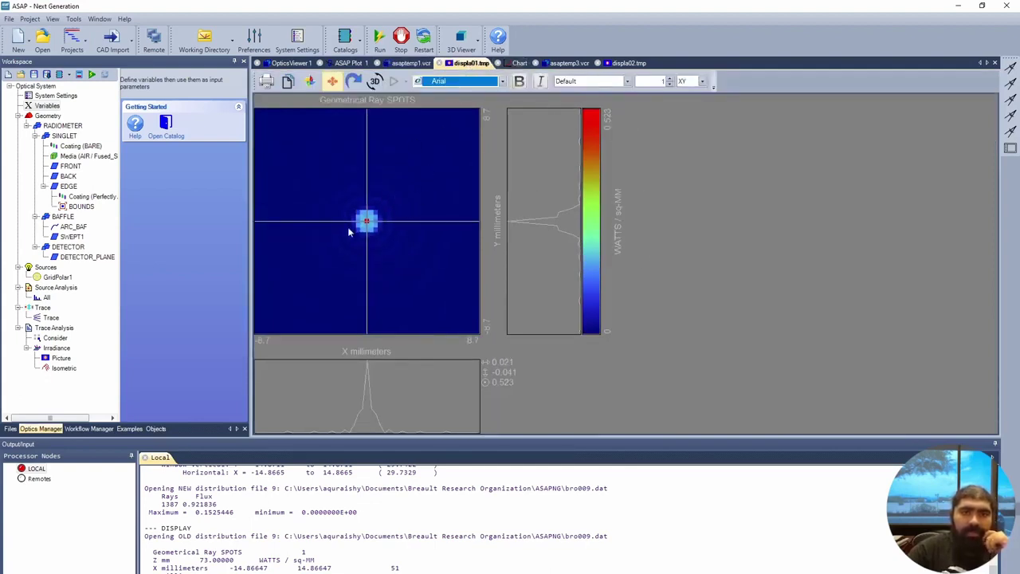
{"action": "left_click", "coordinate": [518, 63]}
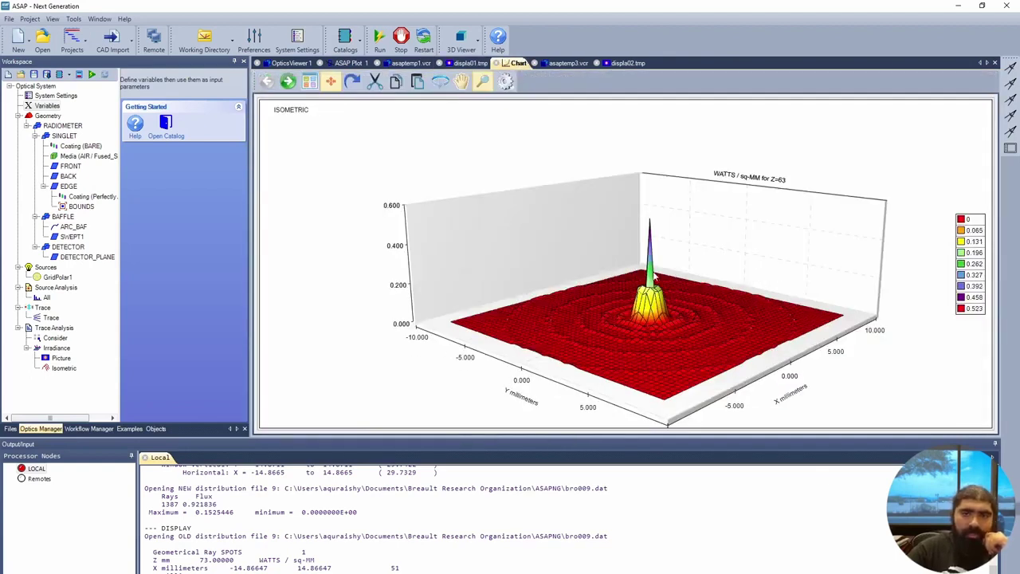
{"action": "left_click", "coordinate": [471, 63]}
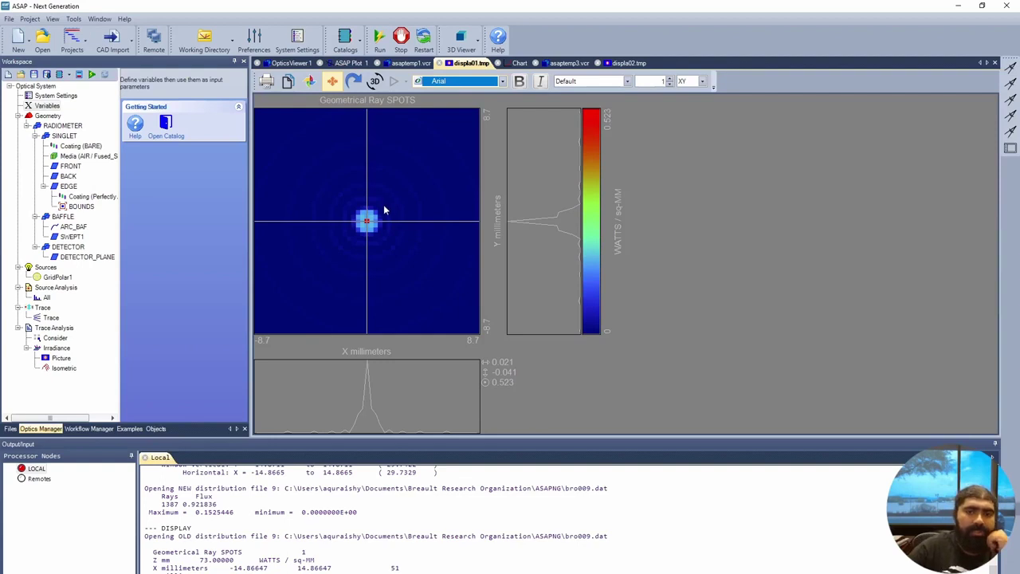
{"action": "left_click", "coordinate": [388, 239]}
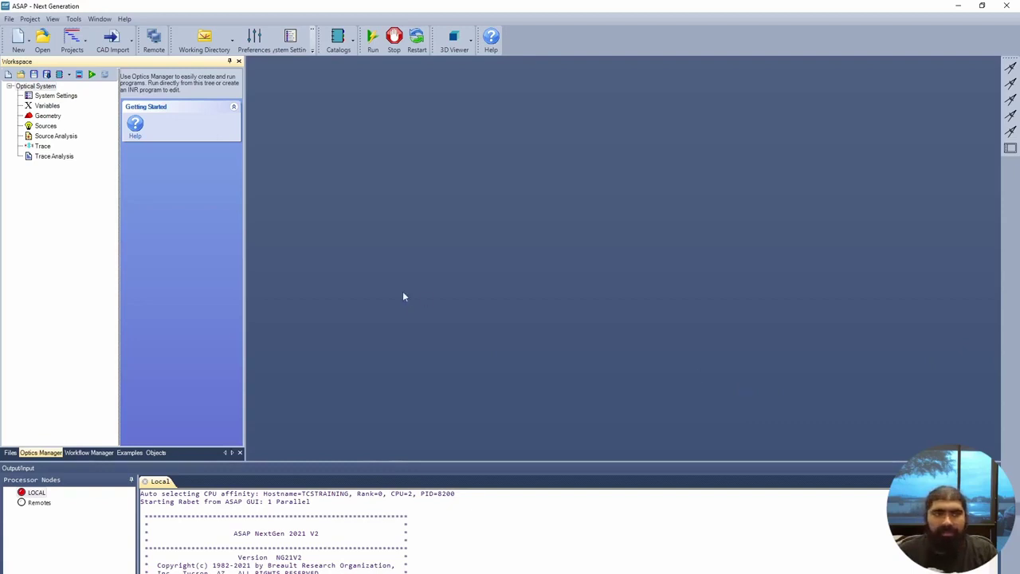
Review the General, Optics Manager, Plot Viewer, 3D Viewer and Input Window preferences.
{"action": "left_click", "coordinate": [254, 42]}
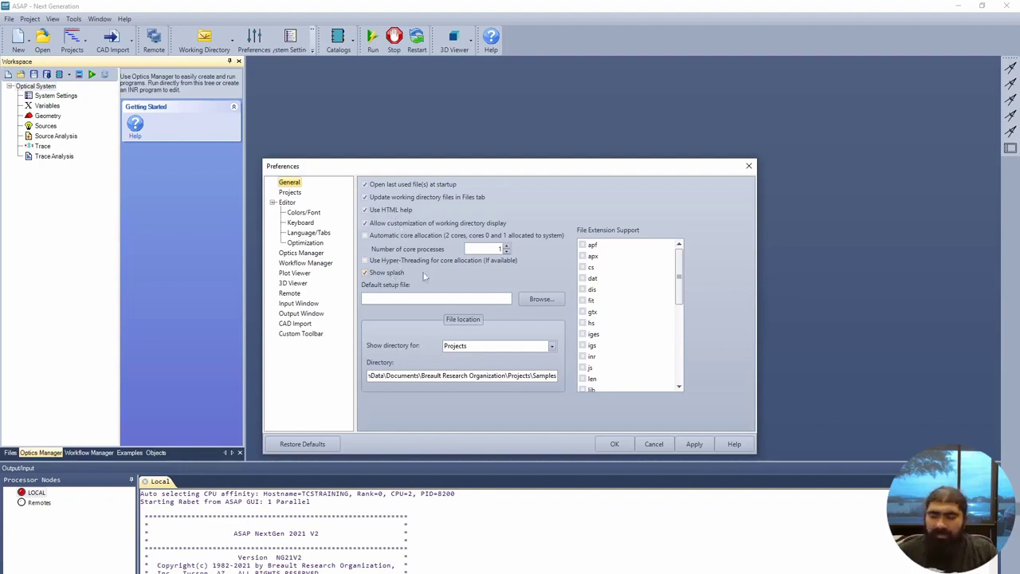
{"action": "left_click", "coordinate": [316, 253]}
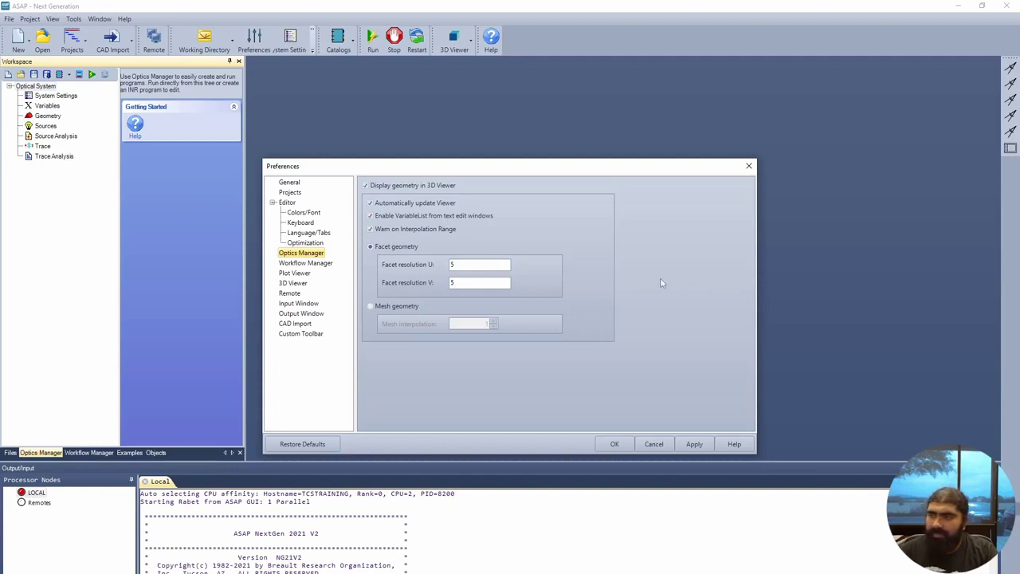
{"action": "left_click", "coordinate": [302, 274]}
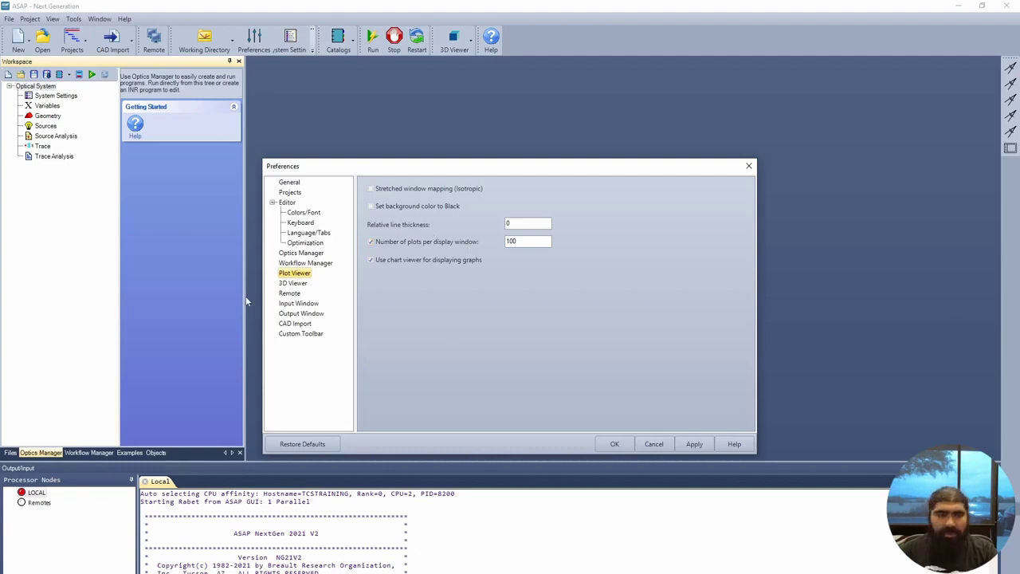
{"action": "left_click", "coordinate": [294, 284]}
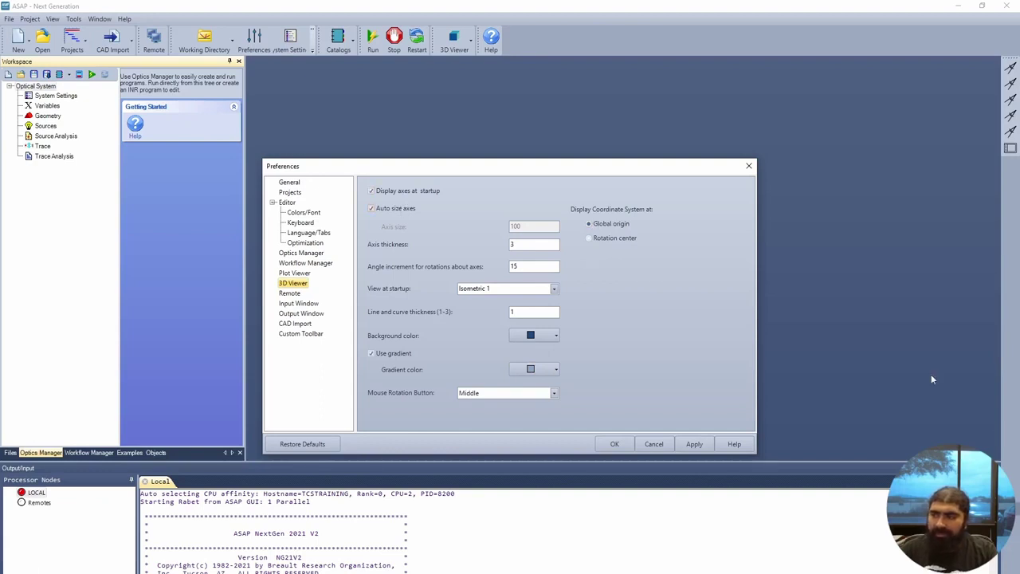
{"action": "left_click", "coordinate": [299, 305]}
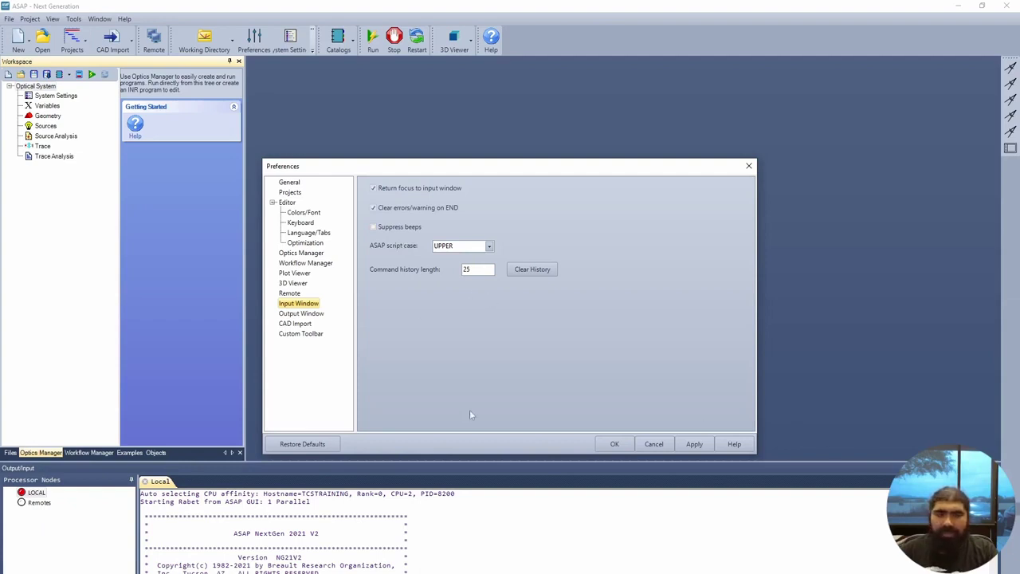
{"action": "left_click", "coordinate": [626, 447]}
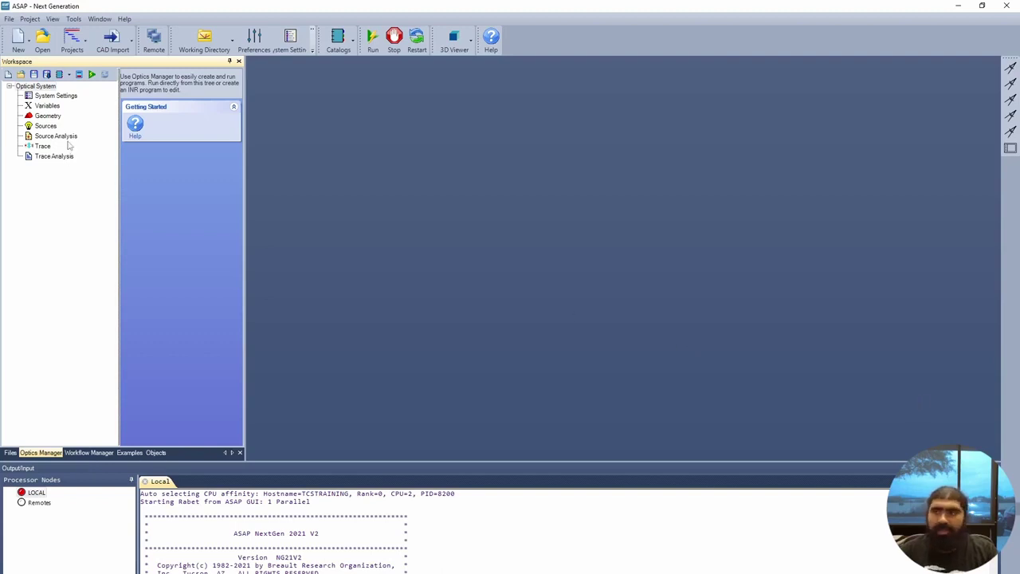
Insert a branch under Geometry and name it RADIOMETER.
{"action": "left_click", "coordinate": [49, 117]}
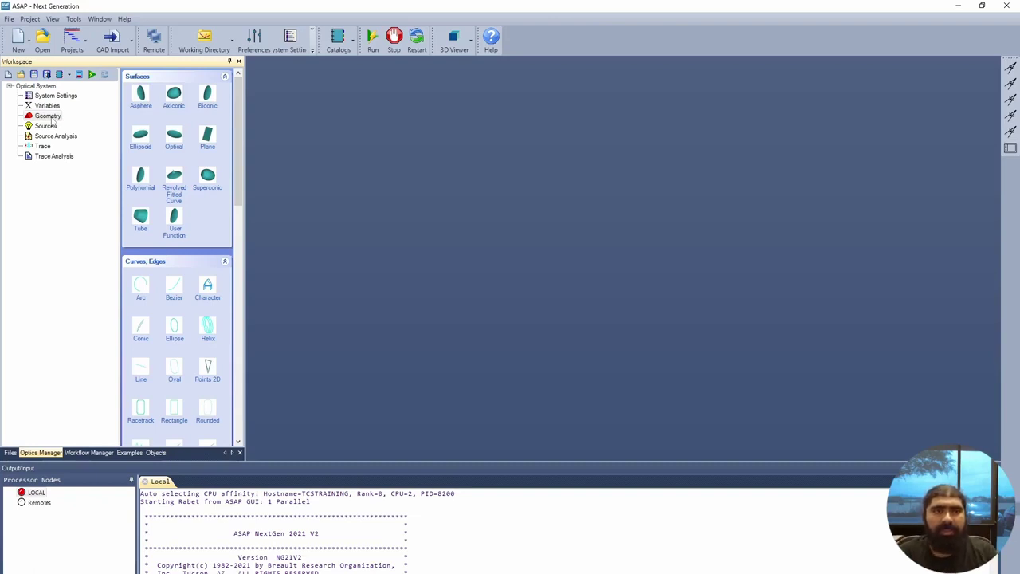
{"action": "right_click", "coordinate": [52, 119]}
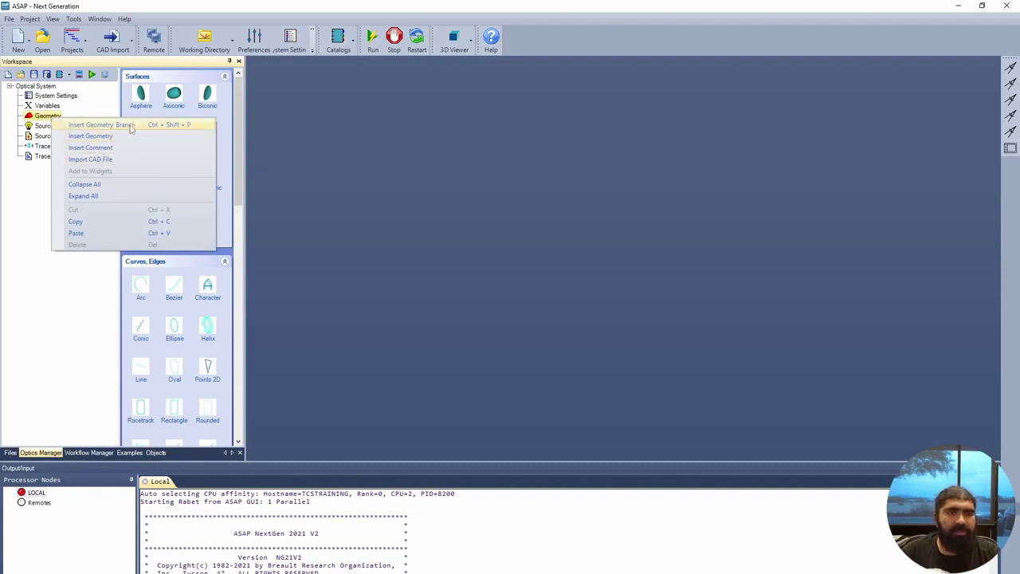
{"action": "left_click", "coordinate": [131, 126]}
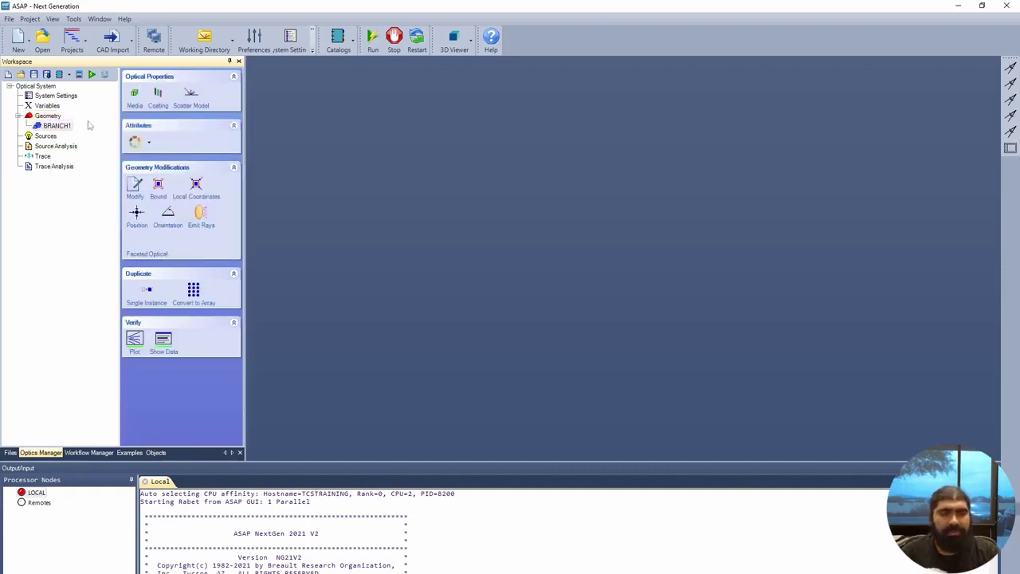
{"action": "double_click", "coordinate": [57, 126]}
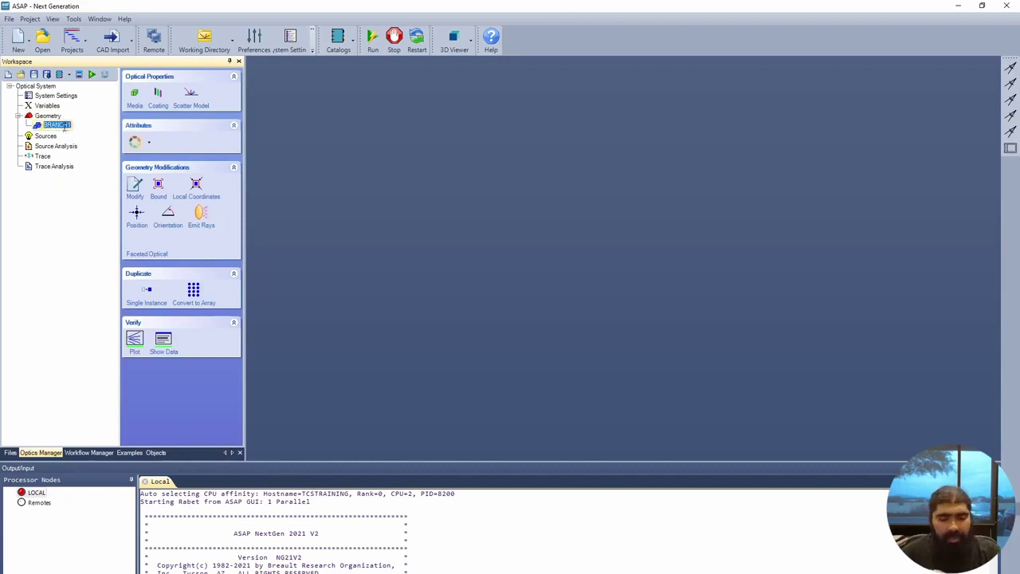
{"action": "type", "text": "Radio"}
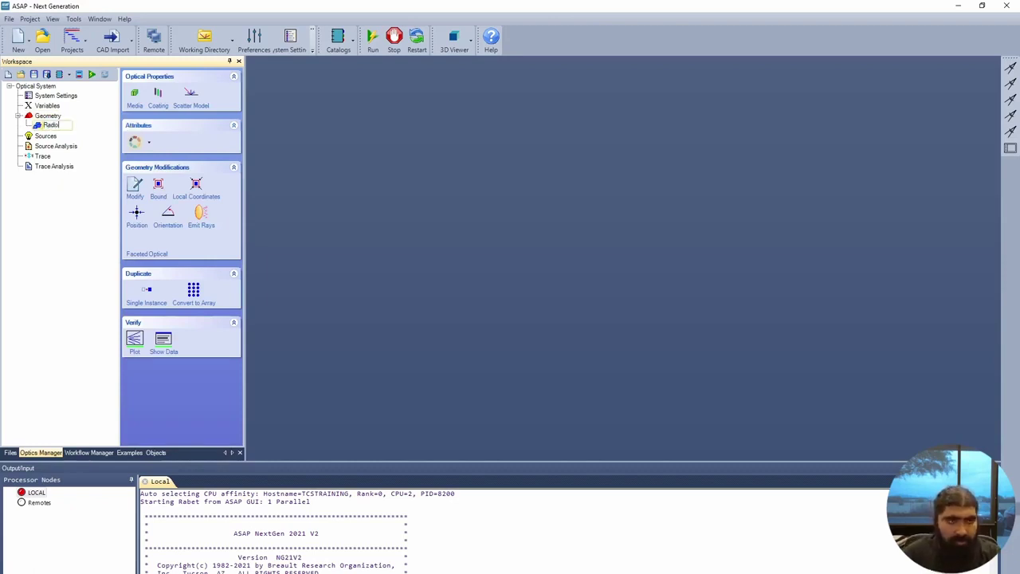
{"action": "key", "text": "BackSpace"}
{"action": "key", "text": "BackSpace"}
{"action": "key", "text": "BackSpace"}
{"action": "key", "text": "BackSpace"}
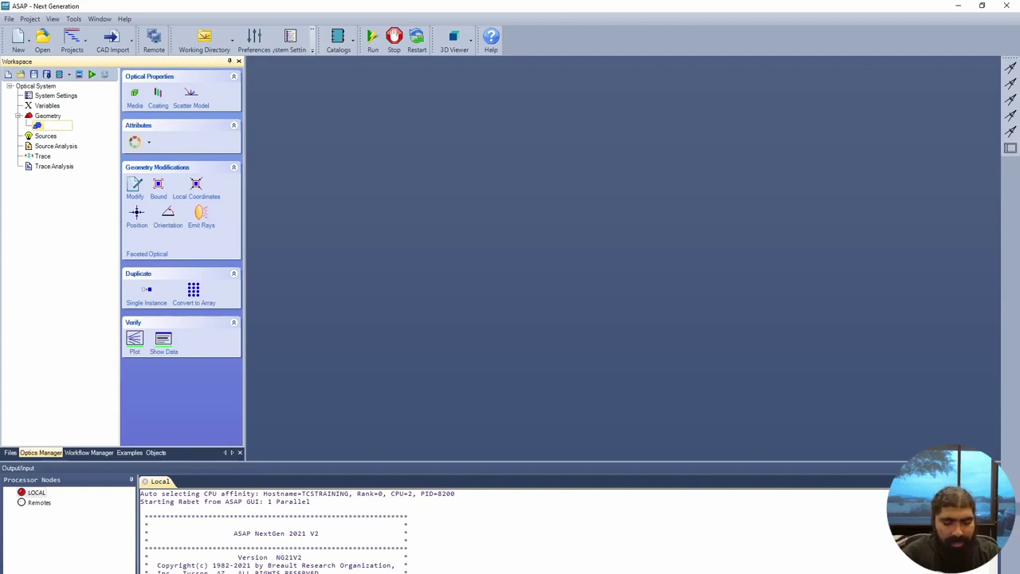
{"action": "type", "text": "RADIOMET"}
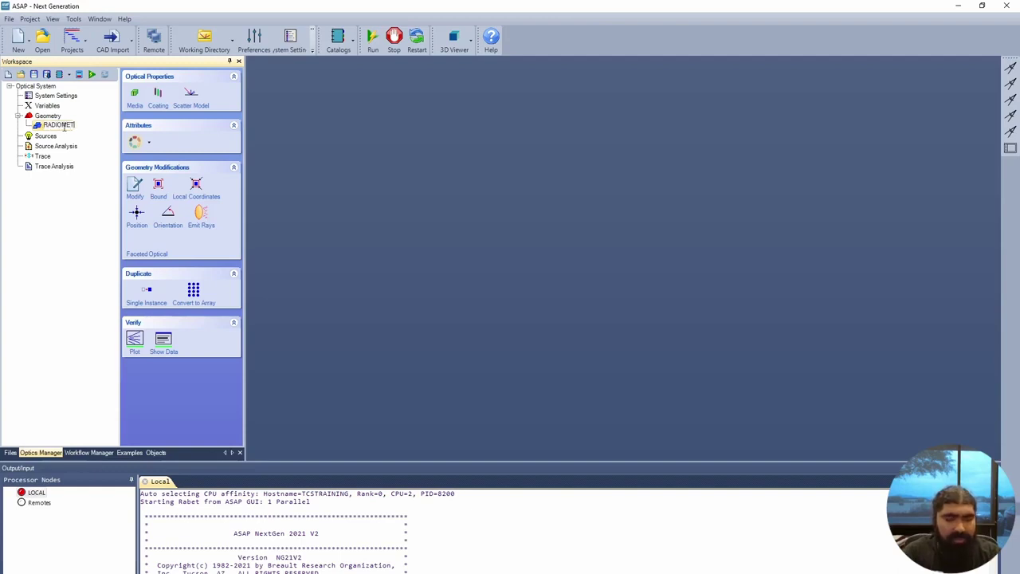
{"action": "type", "text": "ER"}
{"action": "left_click", "coordinate": [65, 207]}
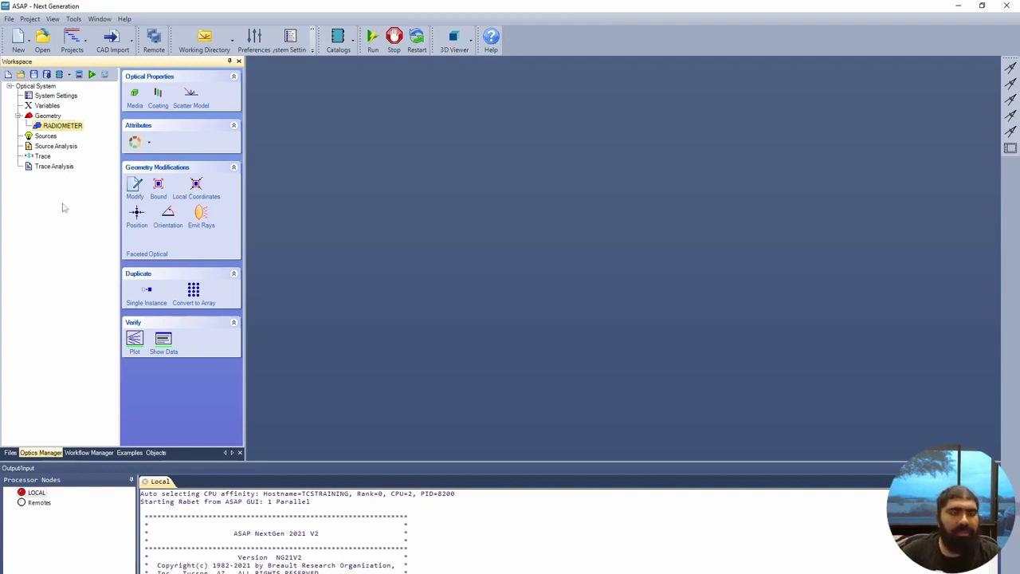
Insert a sub-branch under RADIOMETER and name it SINGLET.
{"action": "right_click", "coordinate": [74, 132]}
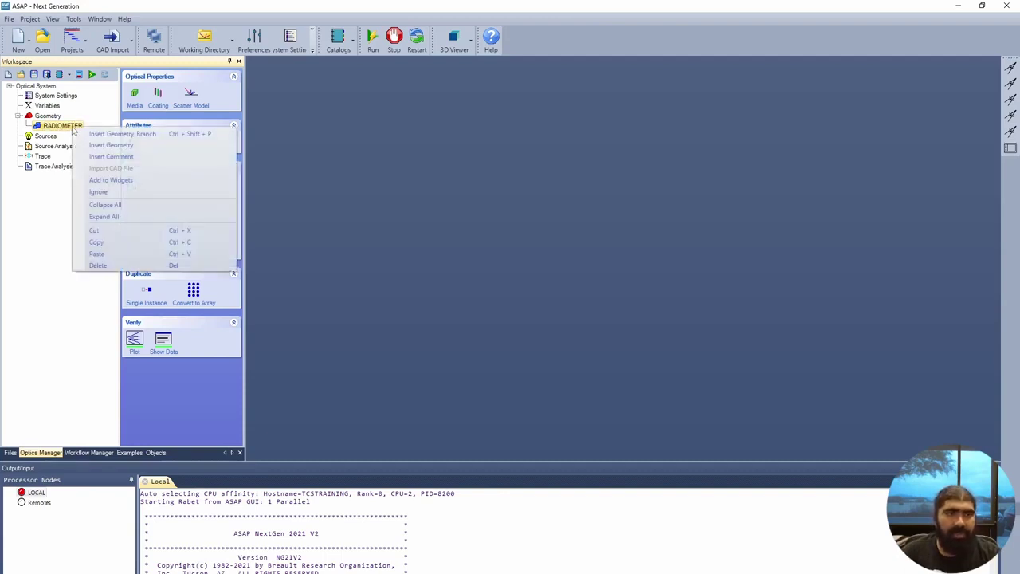
{"action": "left_click", "coordinate": [136, 135]}
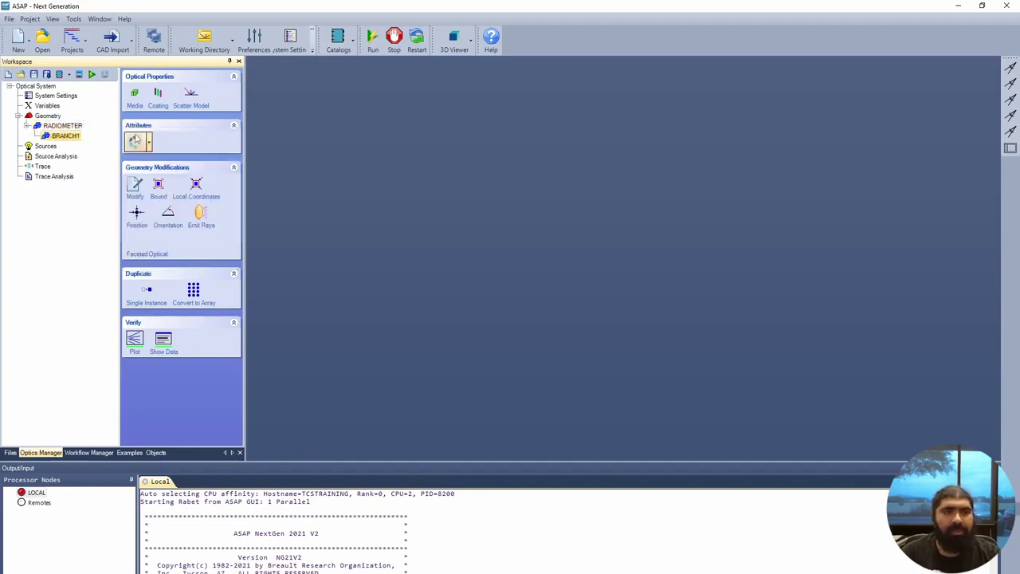
{"action": "left_click", "coordinate": [69, 137]}
{"action": "type", "text": "SINGLET"}
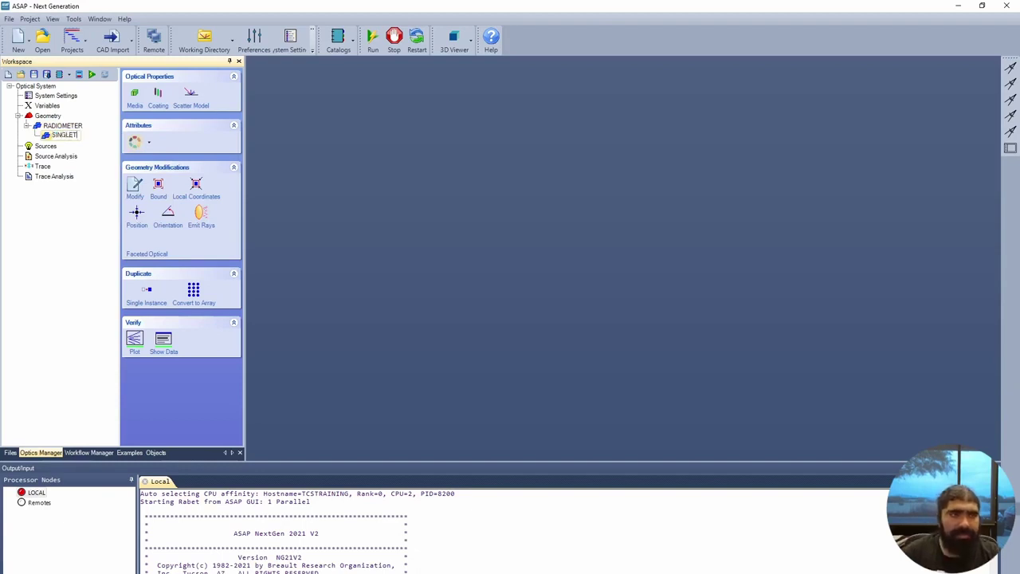
{"action": "key", "text": "Return"}
Add another sub-branch under RADIOMETER, alongside SINGLET, and name it BAFFLE.
{"action": "left_click", "coordinate": [73, 128]}
{"action": "right_click", "coordinate": [73, 129]}
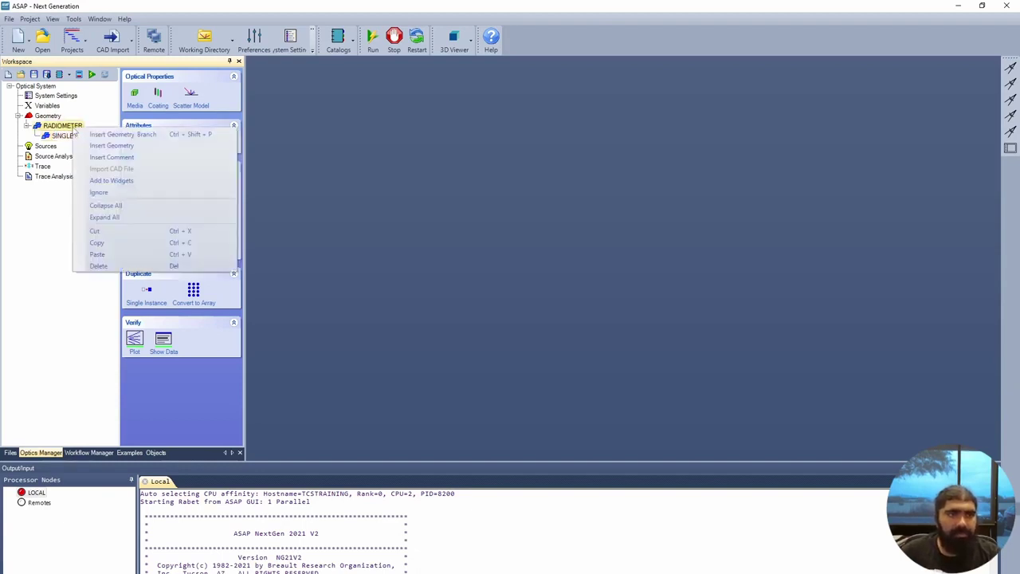
{"action": "left_click", "coordinate": [136, 140]}
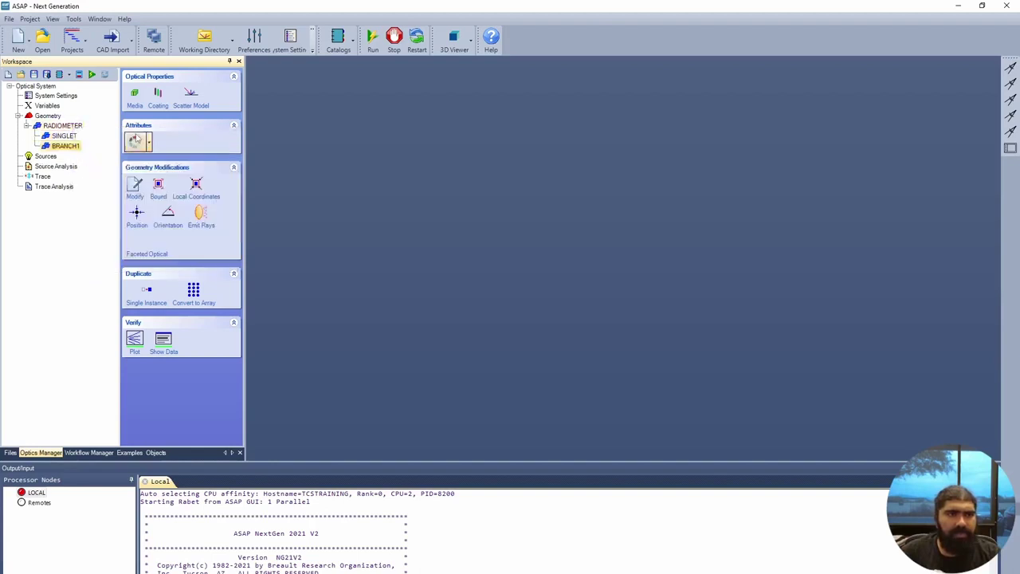
{"action": "left_click", "coordinate": [65, 145]}
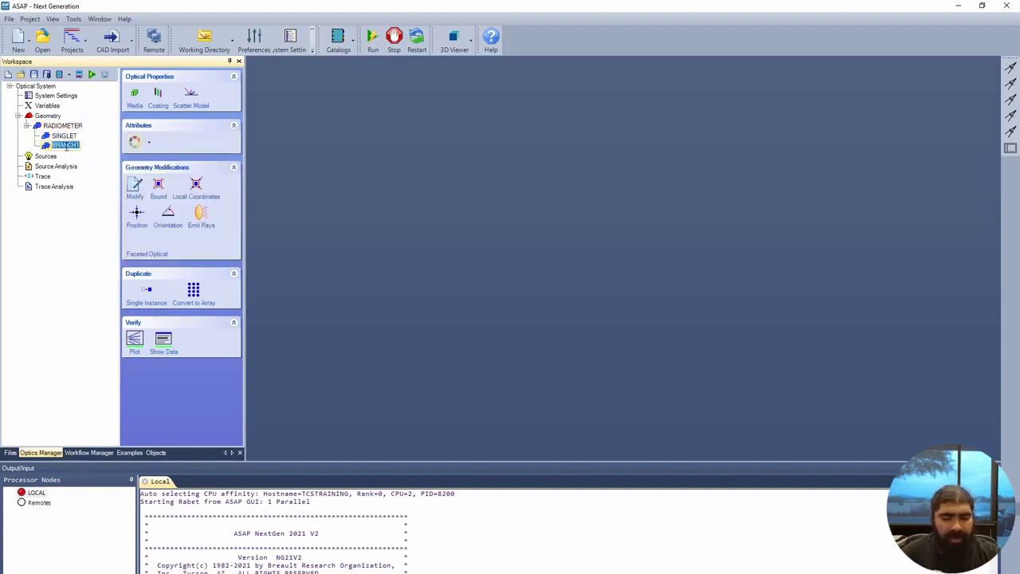
{"action": "type", "text": "BAFFLE"}
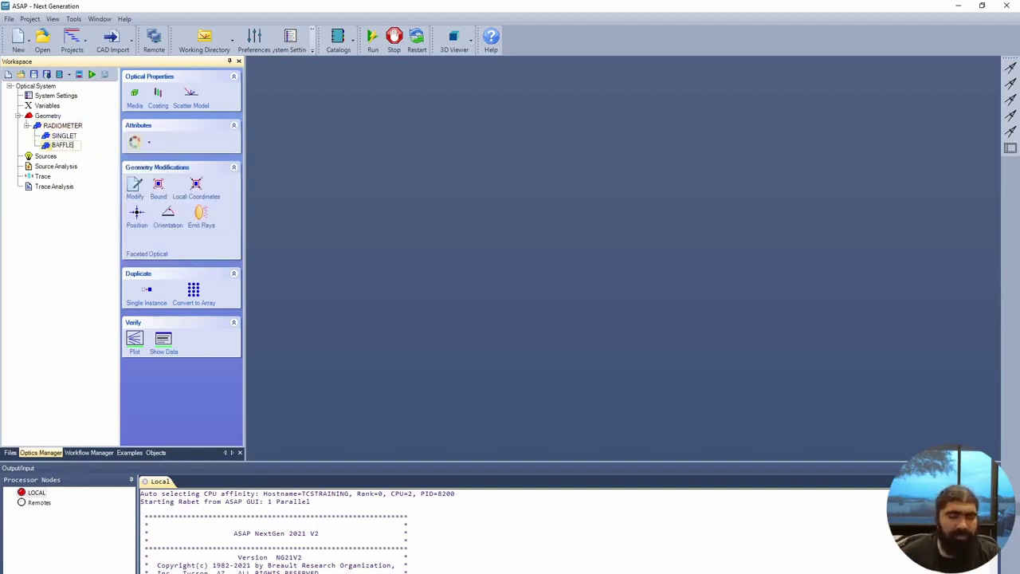
{"action": "key", "text": "Return"}
Add a third sub-branch under RADIOMETER and name it DETECTOR.
{"action": "right_click", "coordinate": [73, 129]}
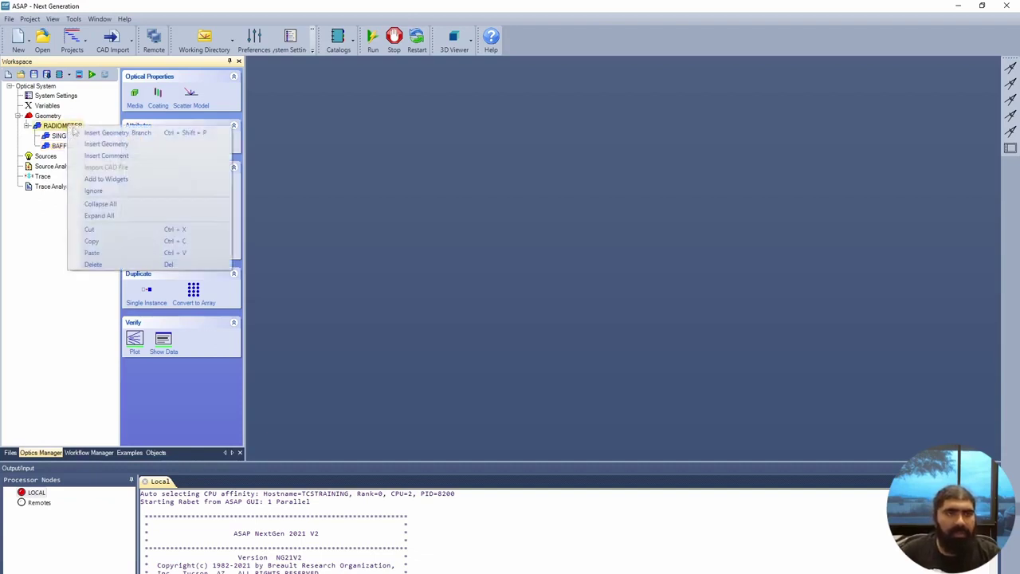
{"action": "left_click", "coordinate": [119, 145]}
{"action": "right_click", "coordinate": [74, 130]}
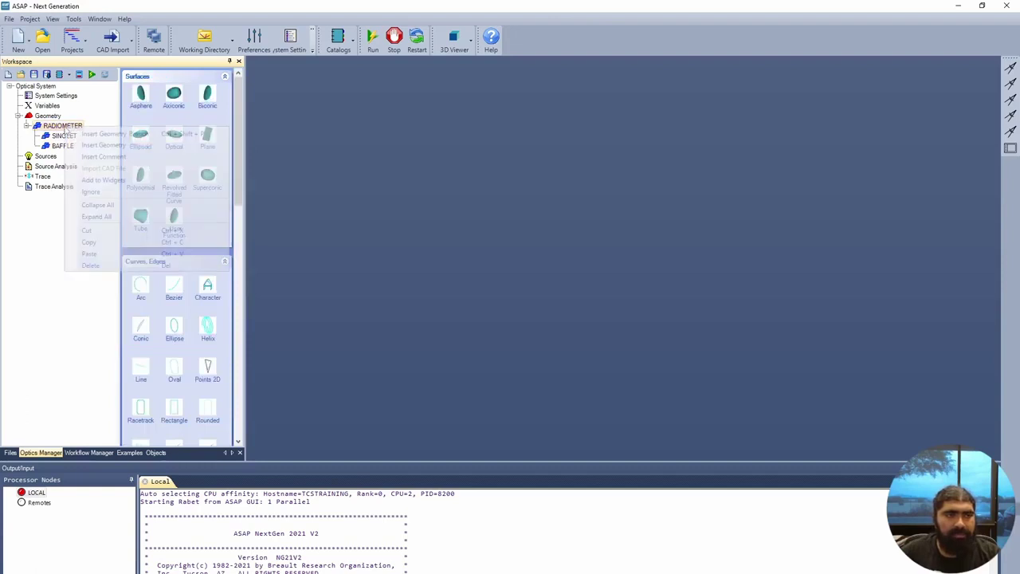
{"action": "left_click", "coordinate": [128, 134]}
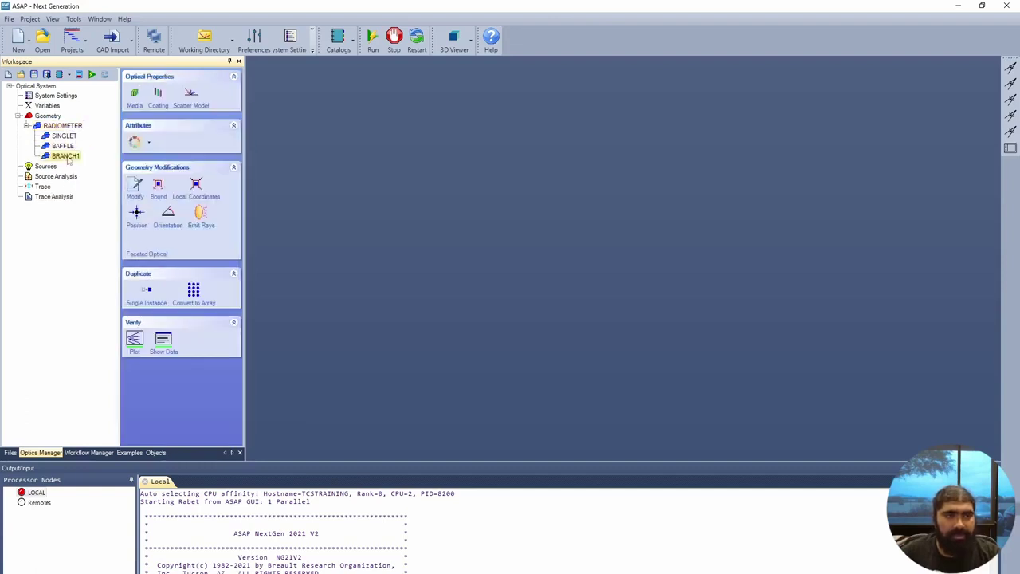
{"action": "left_click", "coordinate": [65, 155]}
{"action": "type", "text": "DETE"}
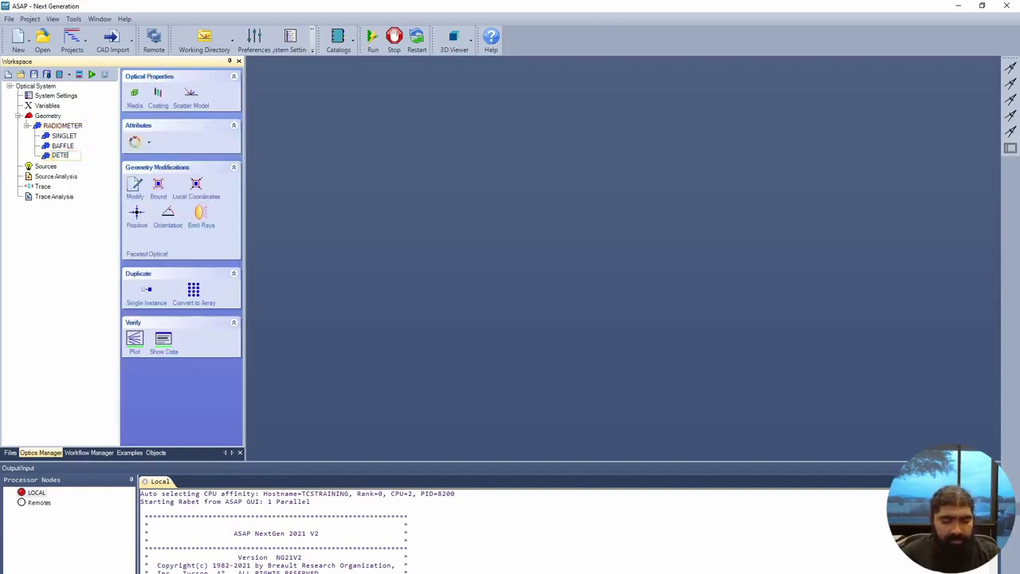
{"action": "type", "text": "CTOR"}
{"action": "key", "text": "Return"}
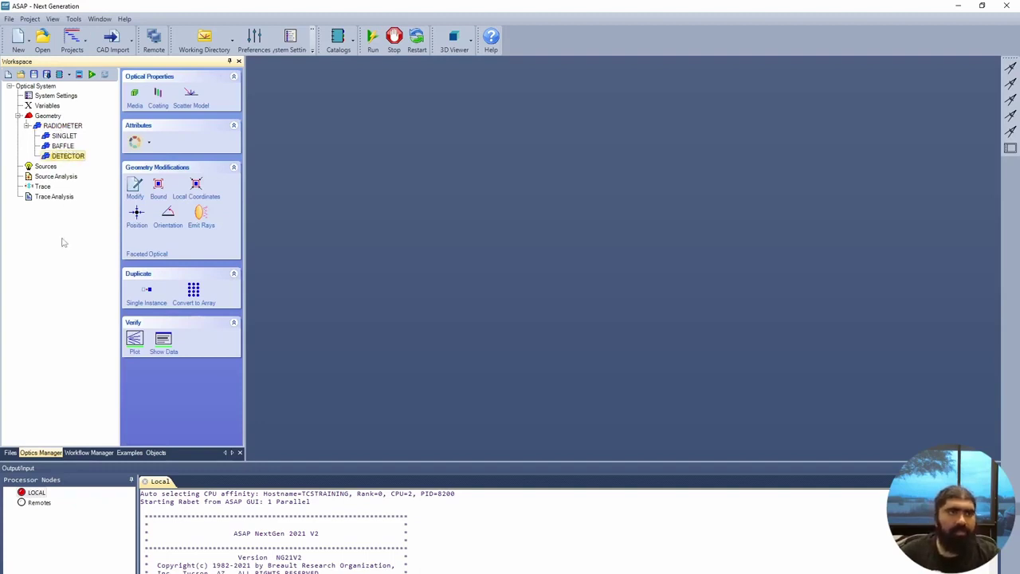
Open the system's variable definitions and define the variable LENS_LOC with a value of 0.
{"action": "left_click", "coordinate": [67, 136]}
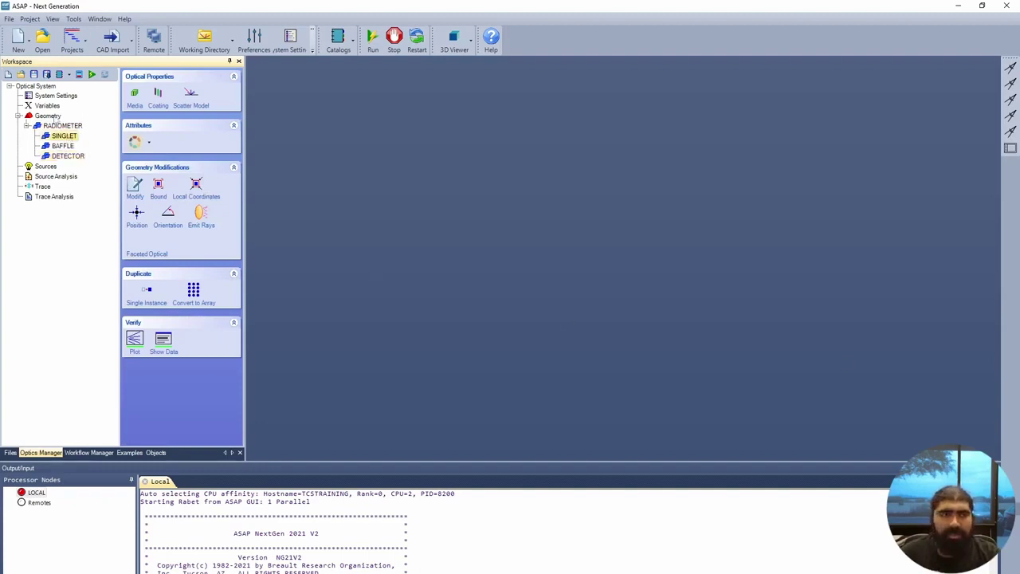
{"action": "left_click", "coordinate": [48, 106]}
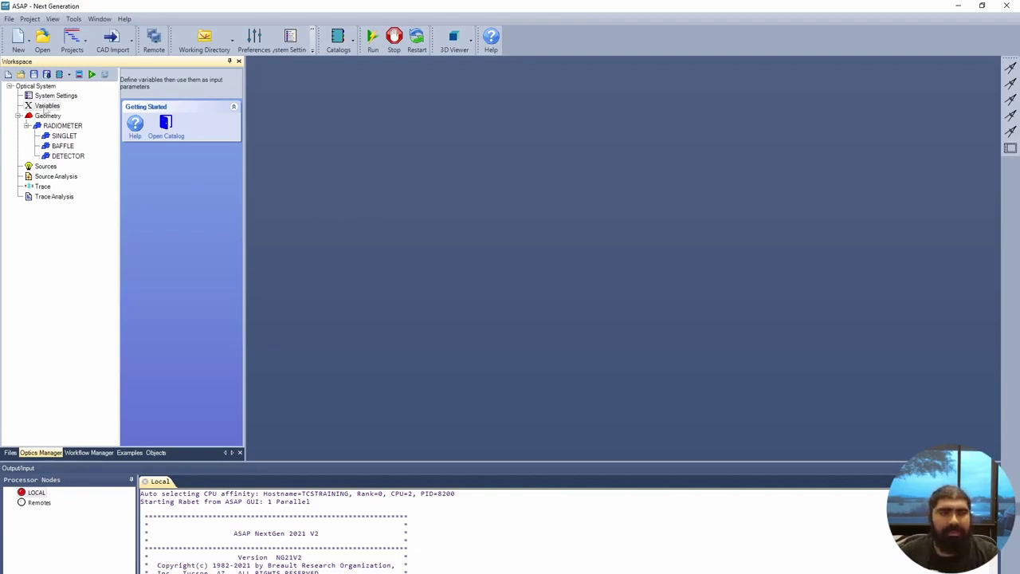
{"action": "double_click", "coordinate": [45, 107]}
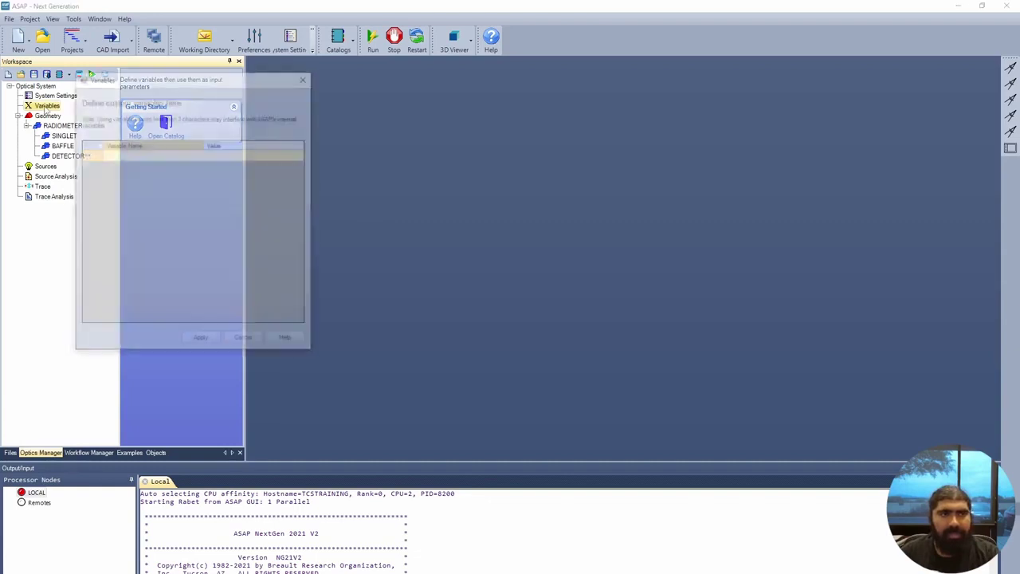
{"action": "left_click", "coordinate": [129, 154]}
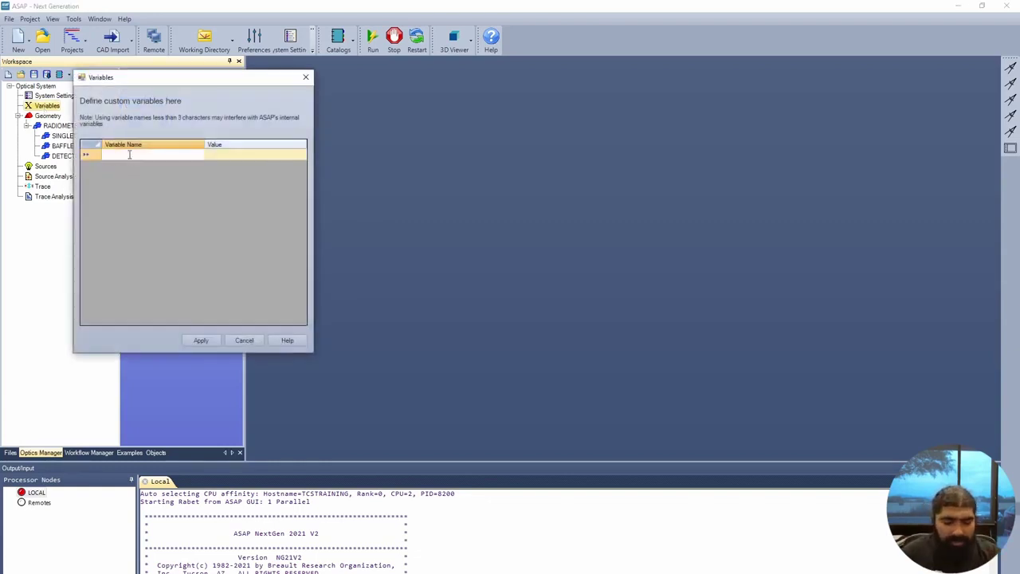
{"action": "type", "text": "LENS_LOC"}
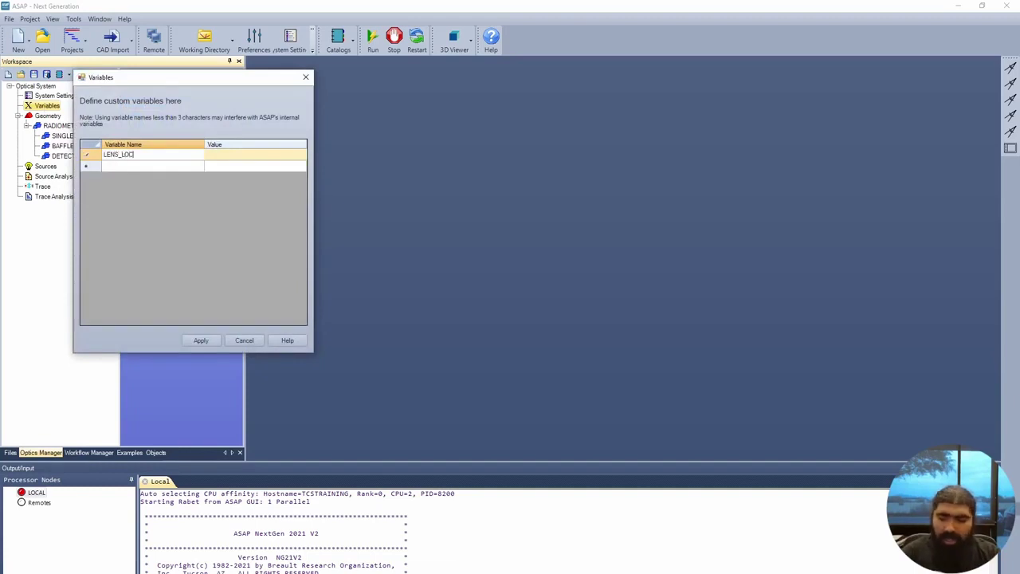
{"action": "key", "text": "Tab"}
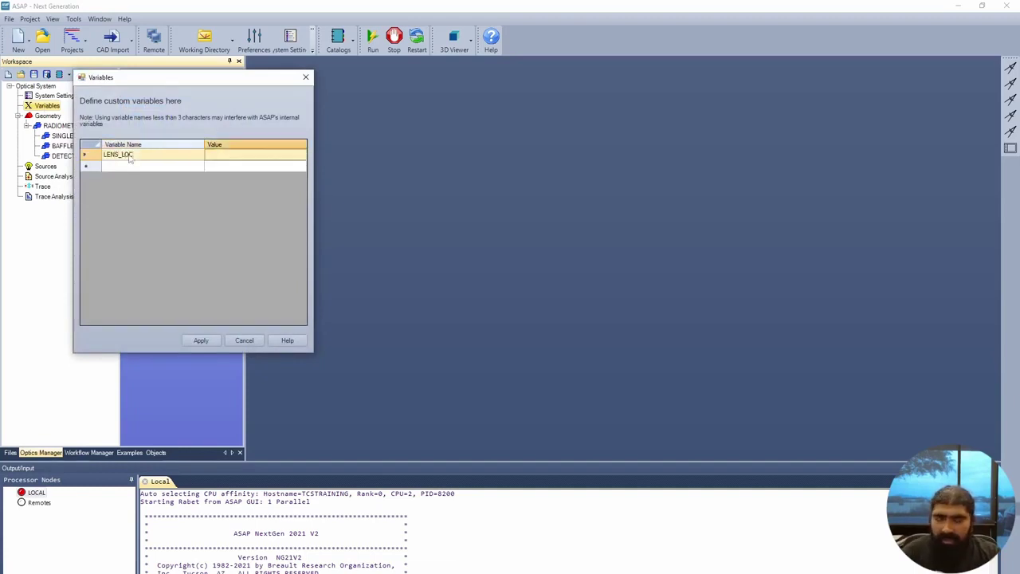
{"action": "type", "text": "0"}
{"action": "key", "text": "Tab"}
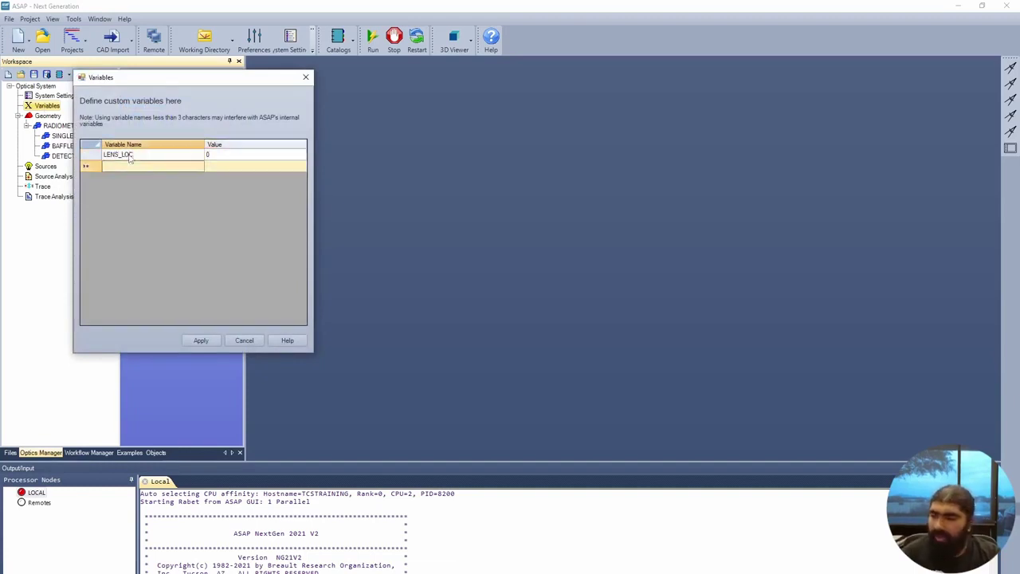
Add a variable named LENS_DIAM with a value of 50.8.
{"action": "type", "text": "LENS"}
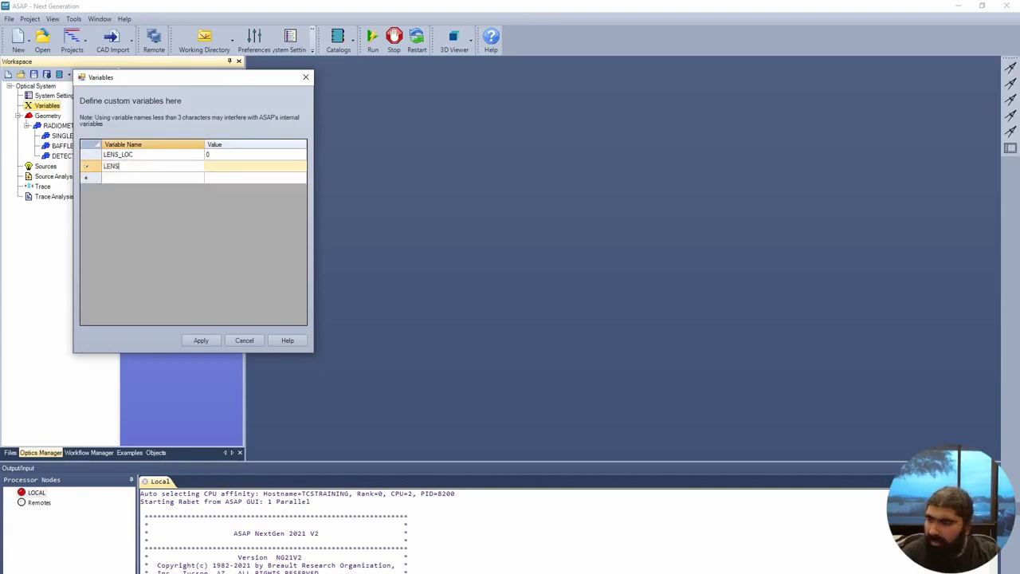
{"action": "type", "text": "_"}
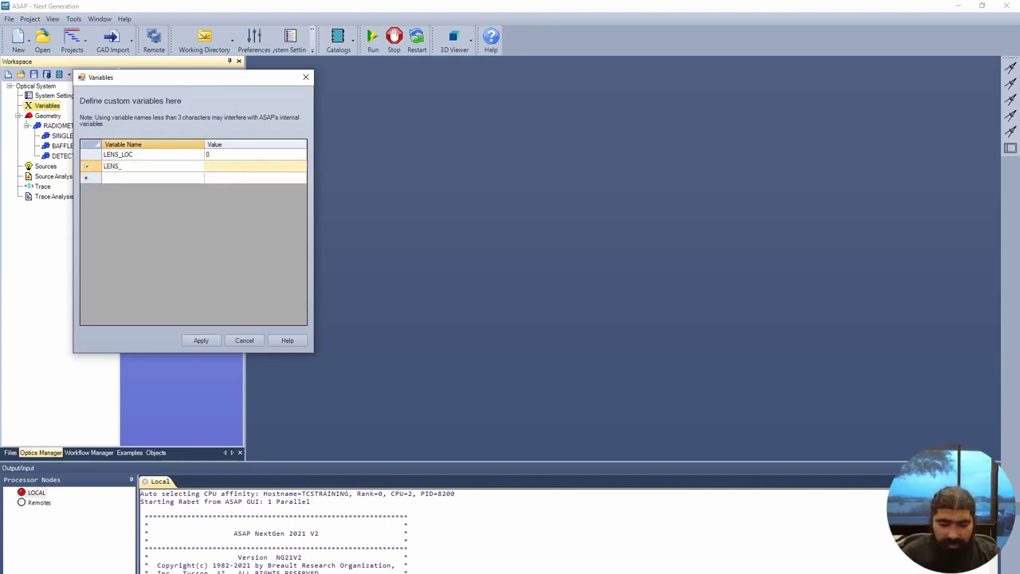
{"action": "type", "text": "DIAM"}
{"action": "key", "text": "Tab"}
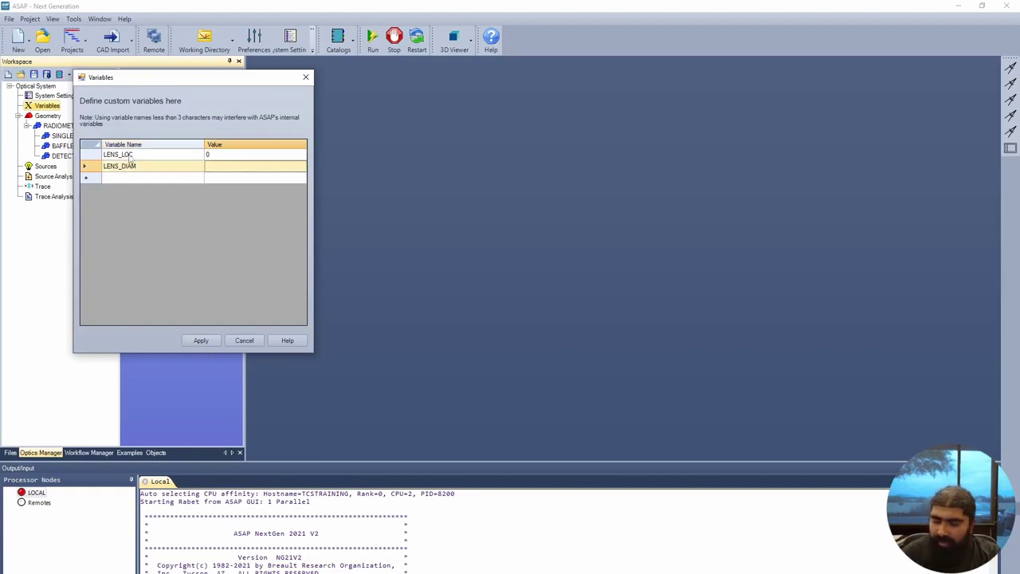
{"action": "type", "text": "50.8"}
{"action": "key", "text": "Tab"}
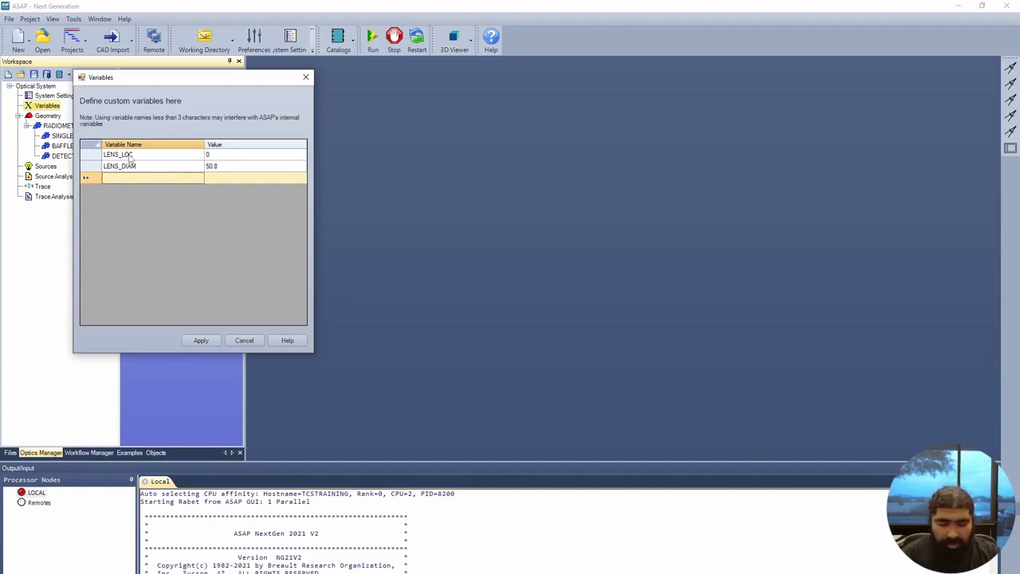
Add a variable named DET_DIAM for the detector diameter with a value of 50.
{"action": "type", "text": "DET_DIAM"}
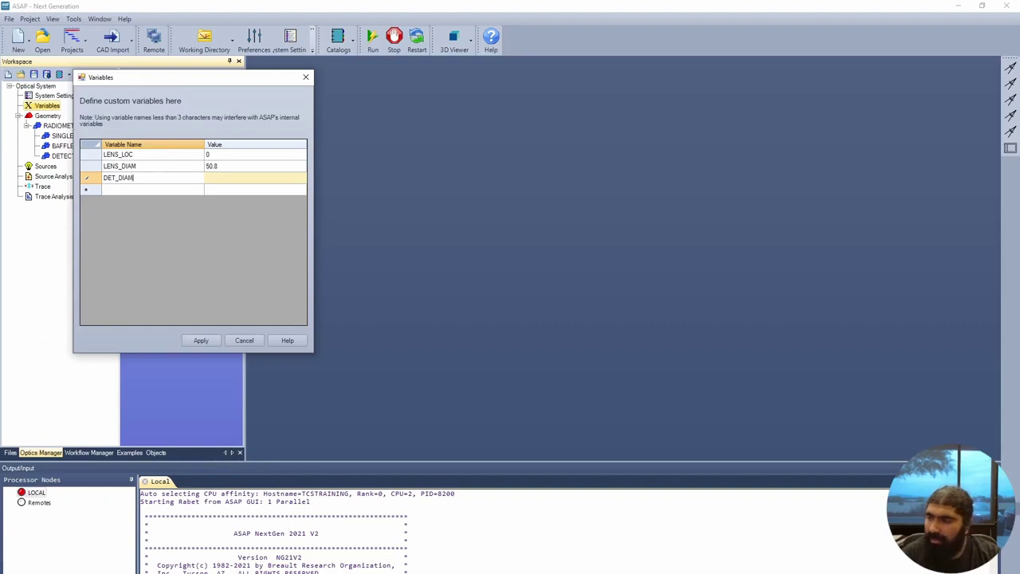
{"action": "key", "text": "Tab"}
{"action": "type", "text": "50"}
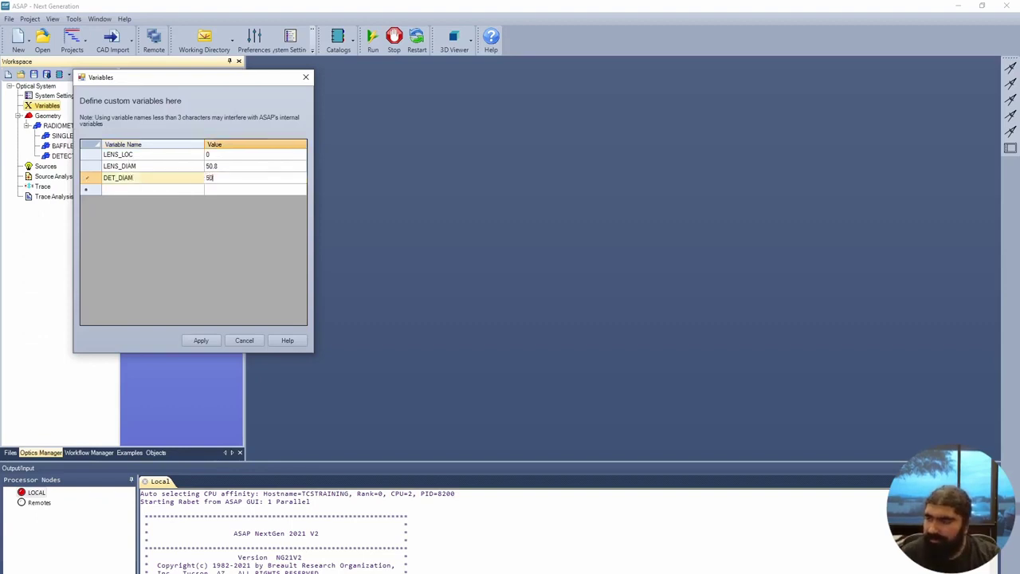
{"action": "key", "text": "Tab"}
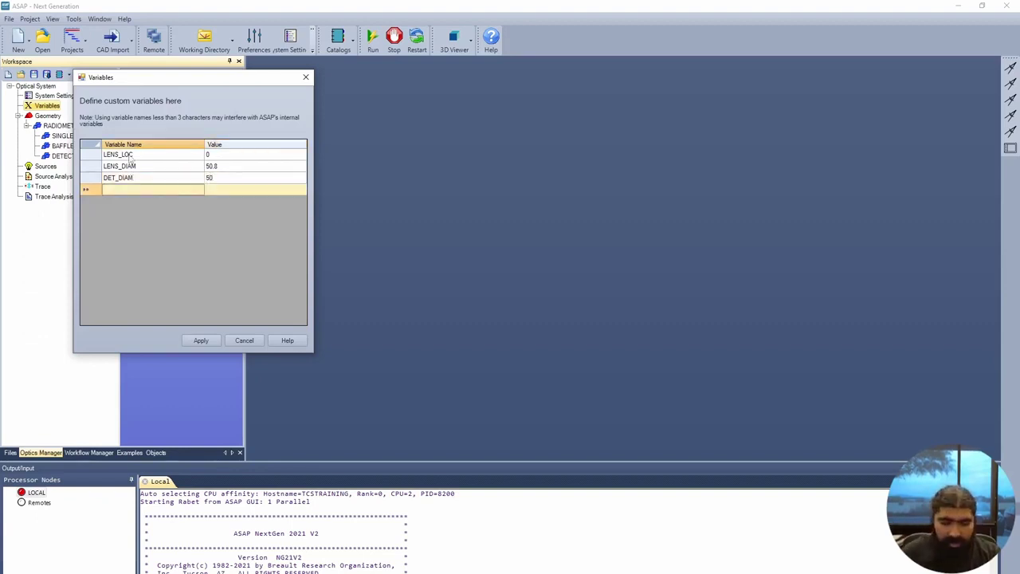
Add a variable named DET_DST for the detector distance with a value of 63.
{"action": "type", "text": "DET_DI"}
{"action": "key", "text": "BackSpace"}
{"action": "type", "text": "ST"}
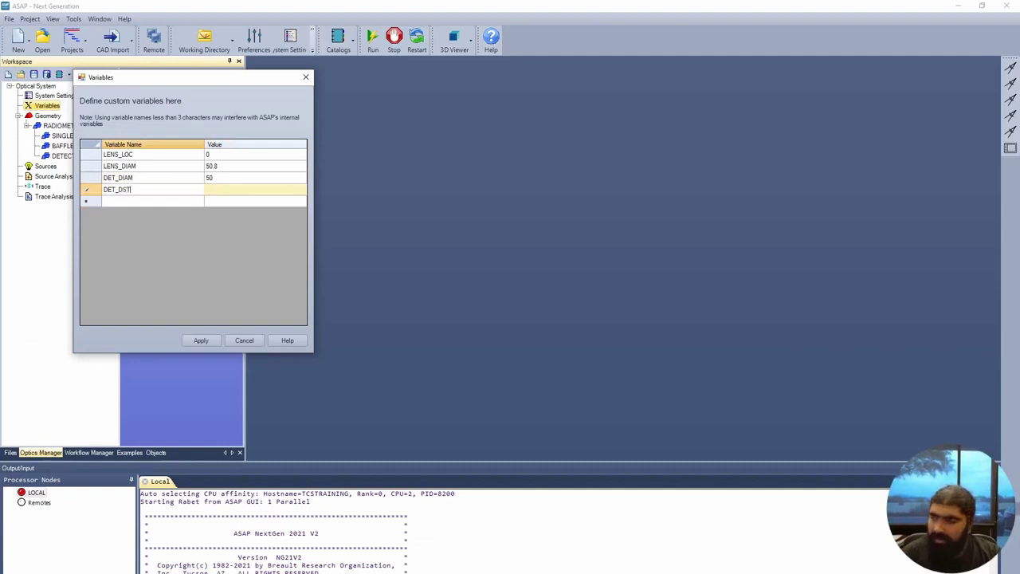
{"action": "key", "text": "Tab"}
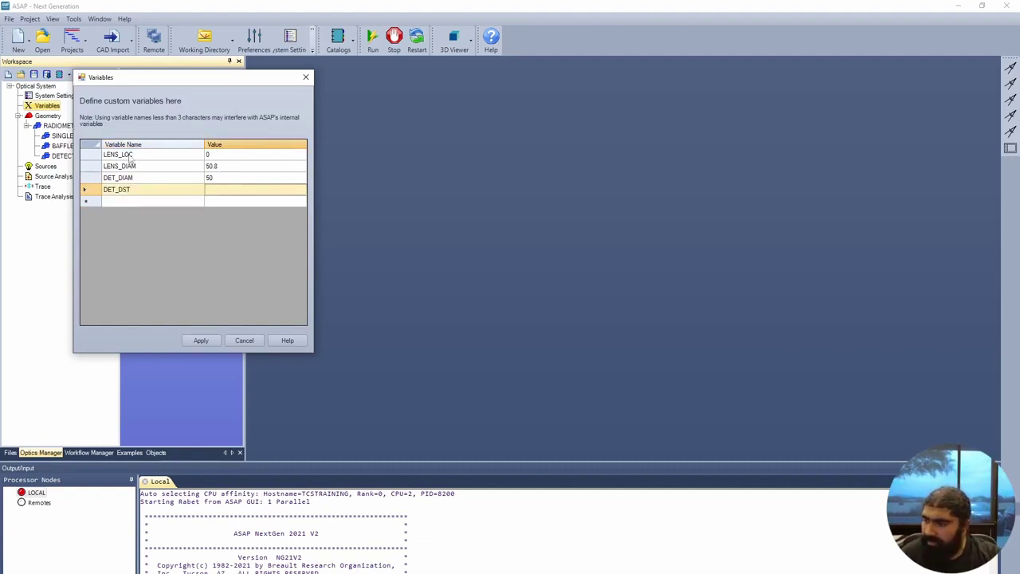
{"action": "type", "text": "5"}
{"action": "key", "text": "BackSpace"}
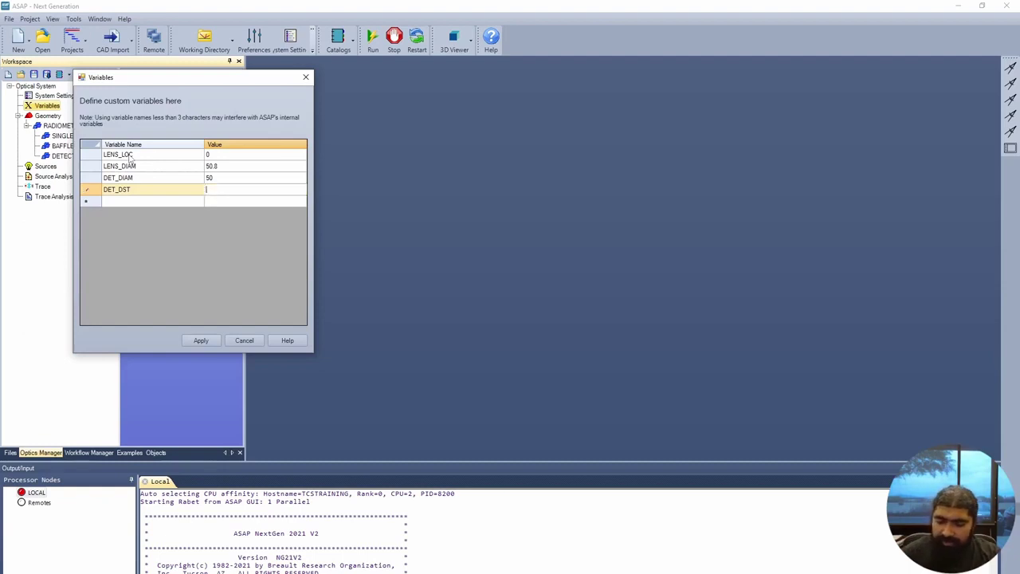
{"action": "type", "text": "63"}
{"action": "key", "text": "Tab"}
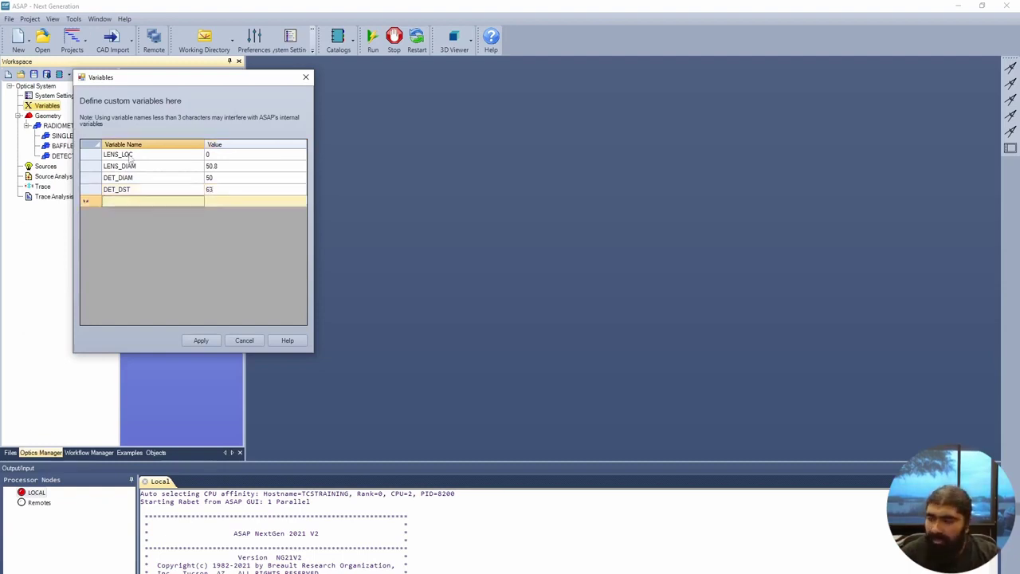
Add a variable named BAFFLE_DIAM for the baffle diameter with a value of 62.5.
{"action": "type", "text": "BAFF"}
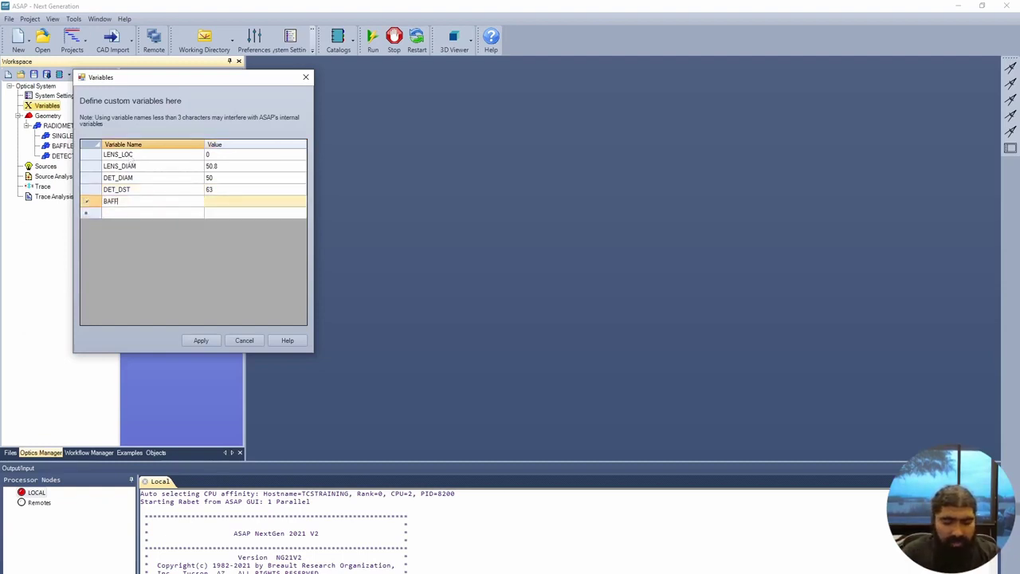
{"action": "type", "text": "LE_DIAM"}
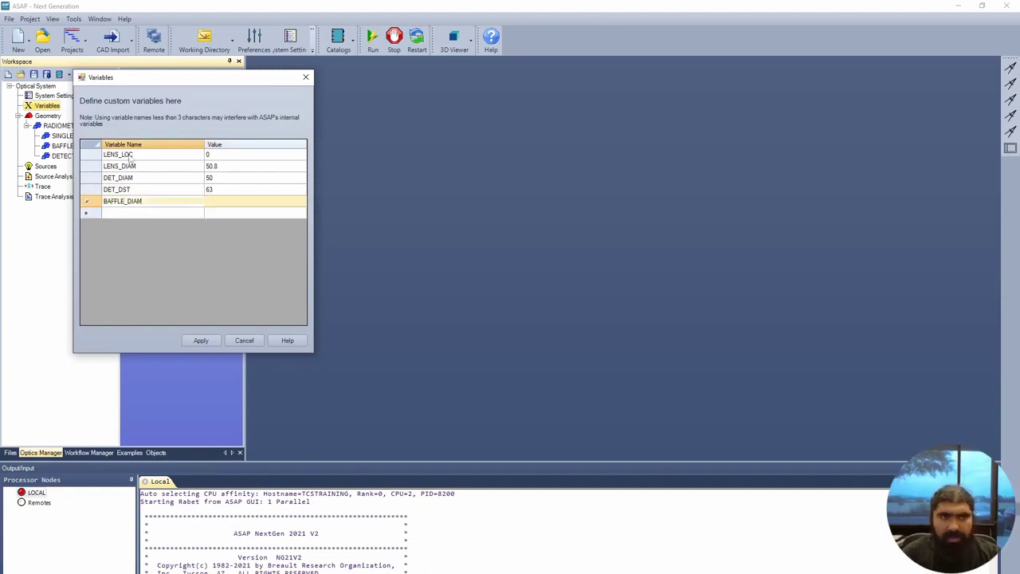
{"action": "key", "text": "Tab"}
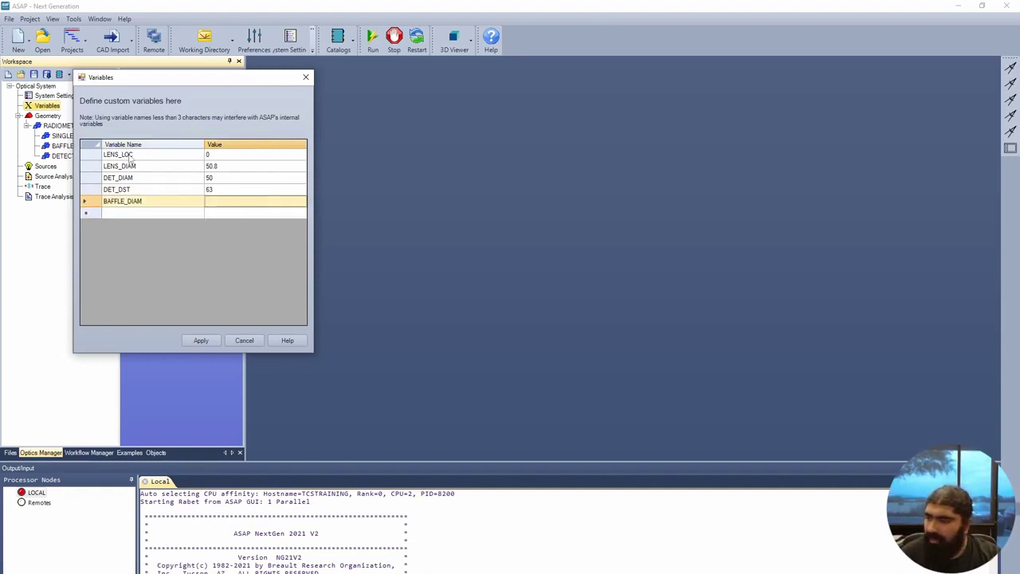
{"action": "type", "text": "62.5"}
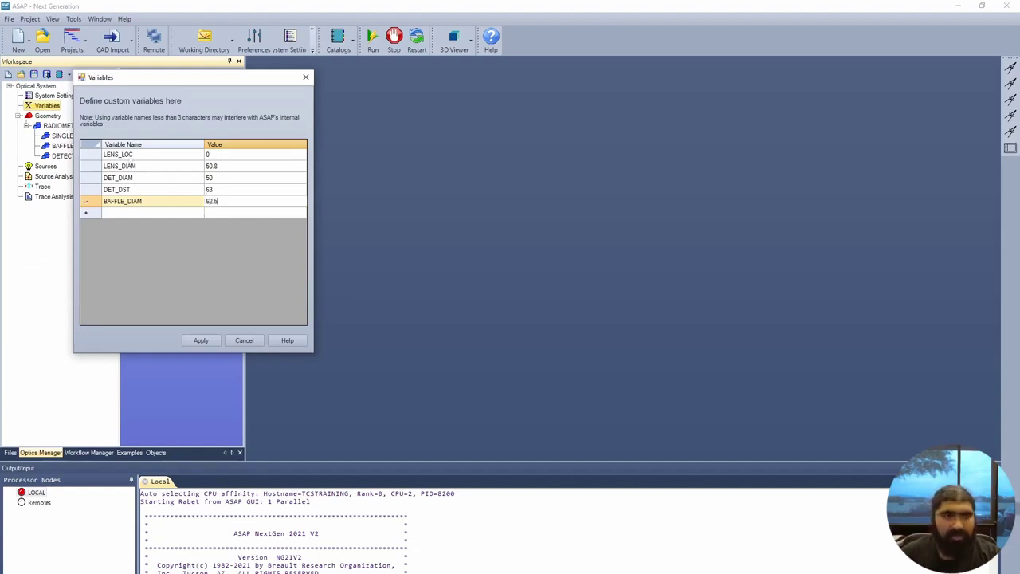
{"action": "key", "text": "Tab"}
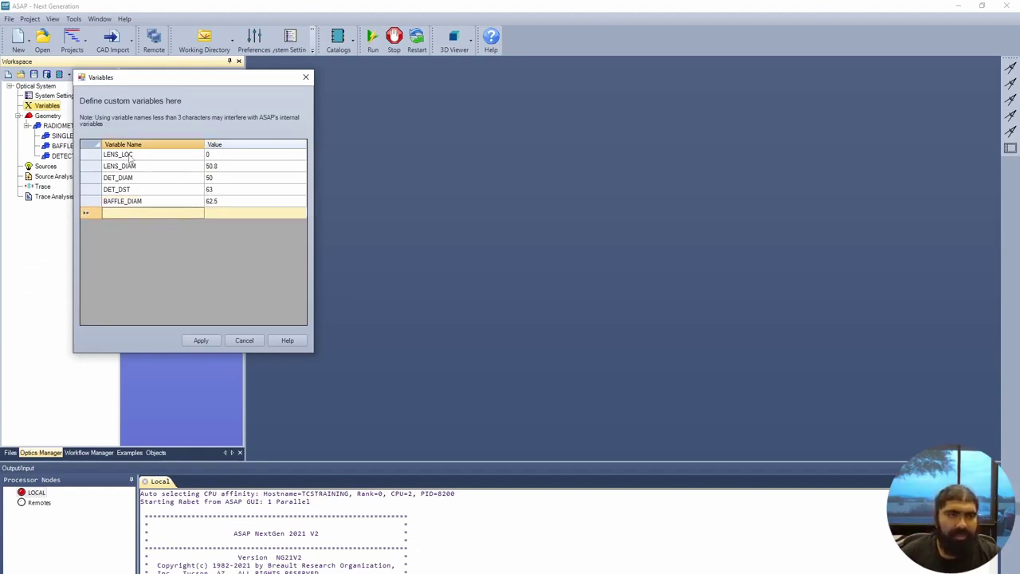
Add a variable named LENS_CURV with a value of 53 and apply the variable definitions.
{"action": "type", "text": "LENS"}
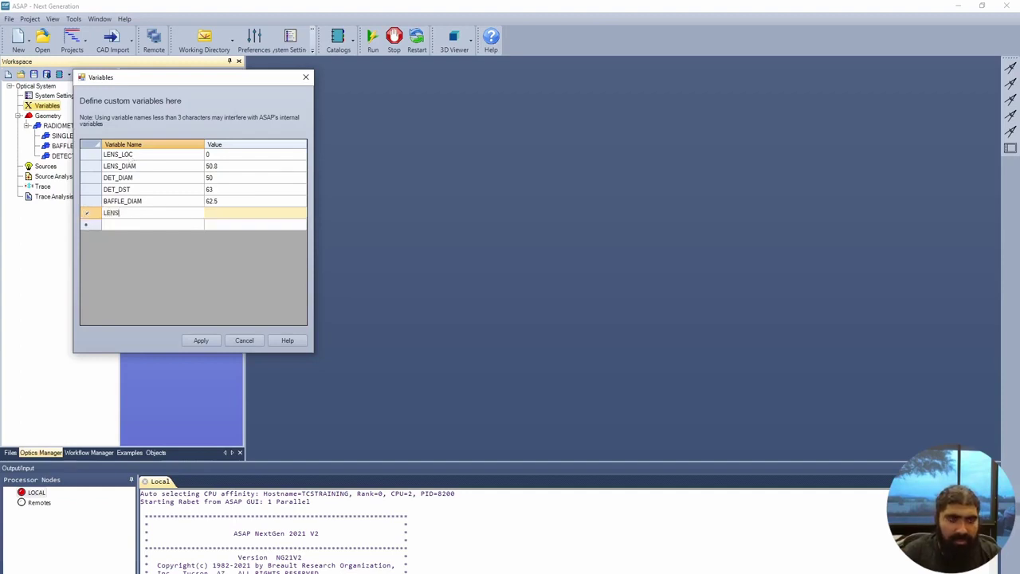
{"action": "type", "text": "_CURV"}
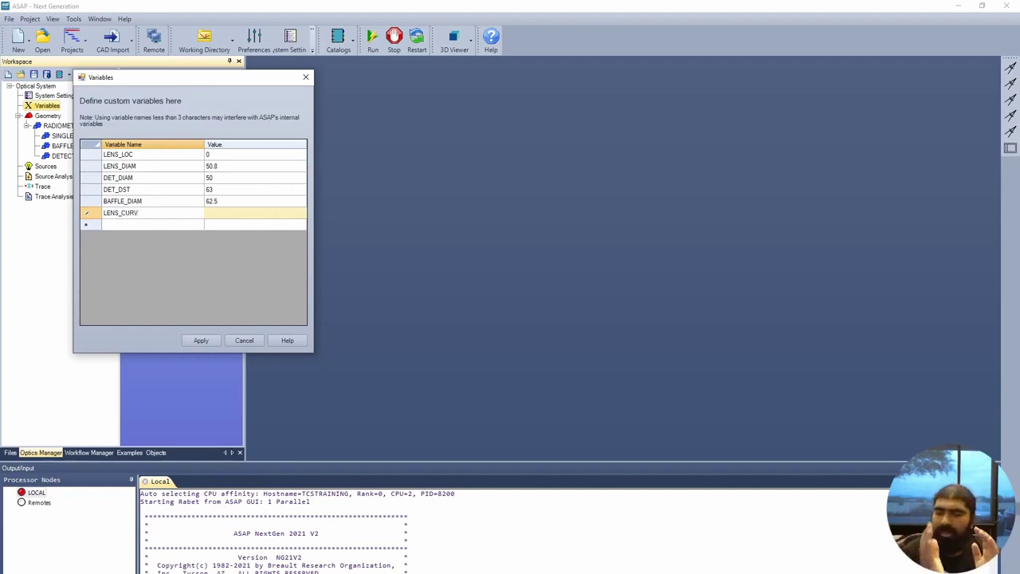
{"action": "key", "text": "Tab"}
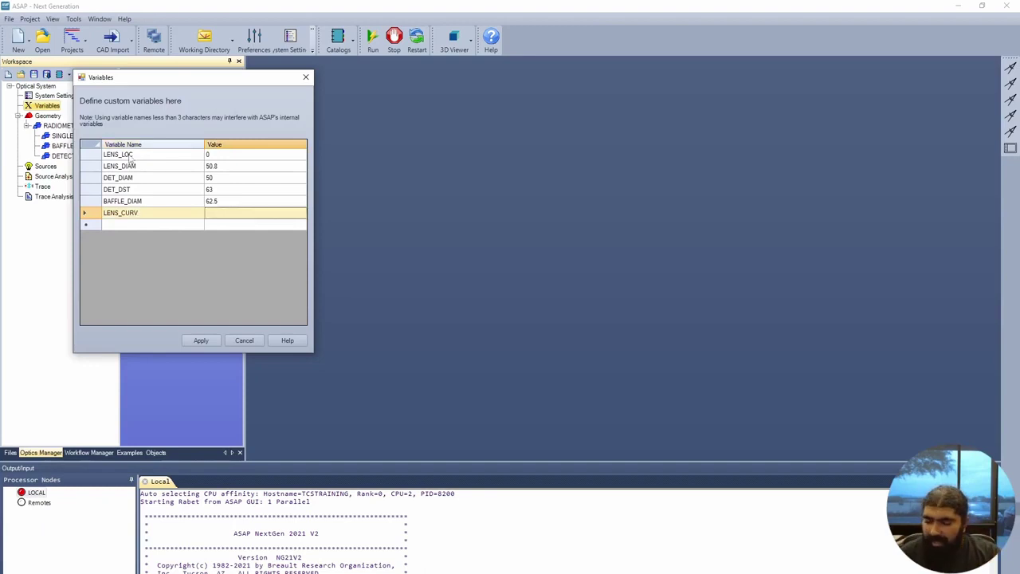
{"action": "type", "text": "53"}
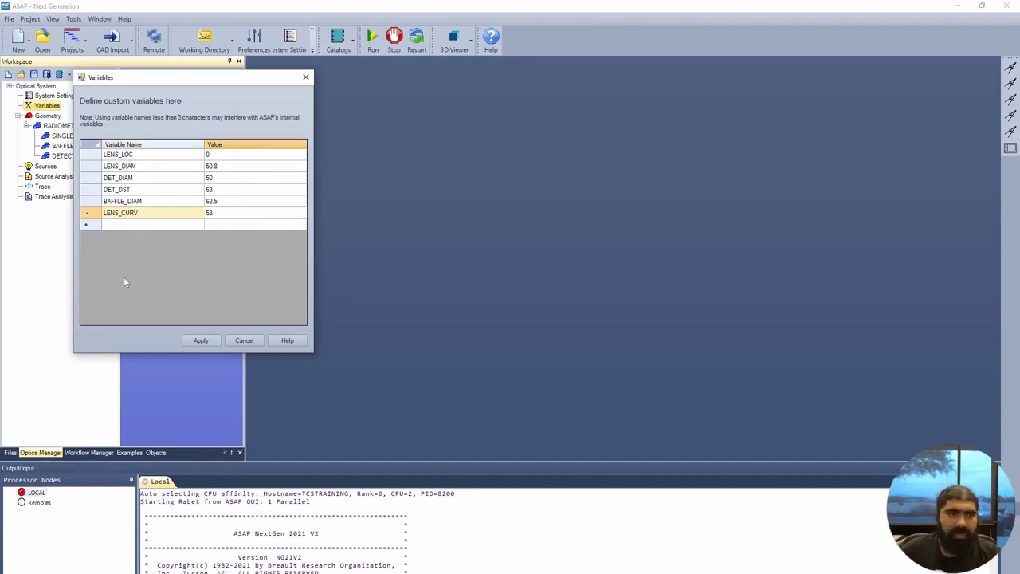
{"action": "left_click", "coordinate": [200, 341]}
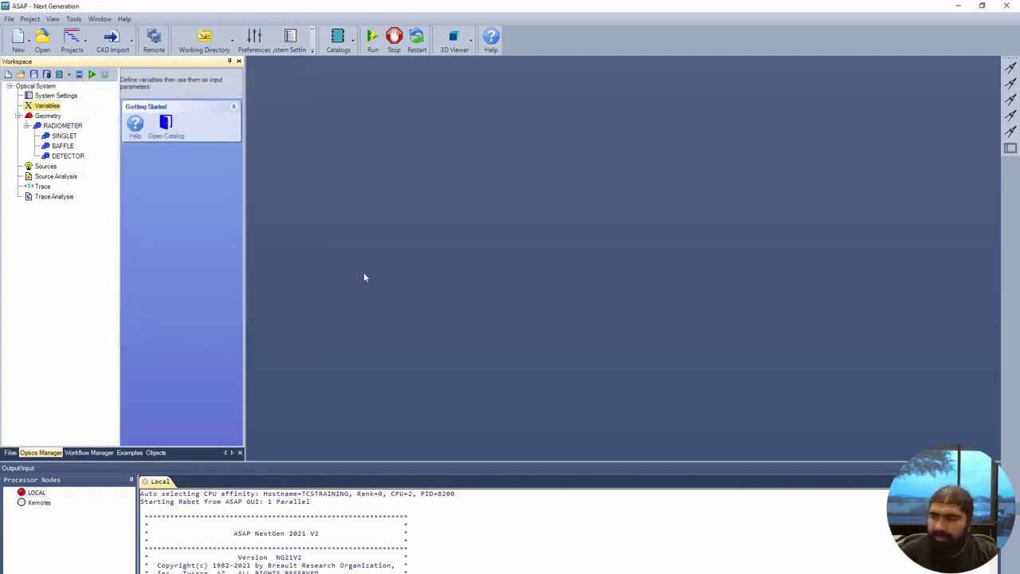
Insert a classical optical surface under the SINGLET branch and name it FRONT.
{"action": "left_click", "coordinate": [66, 137]}
{"action": "left_click", "coordinate": [70, 147]}
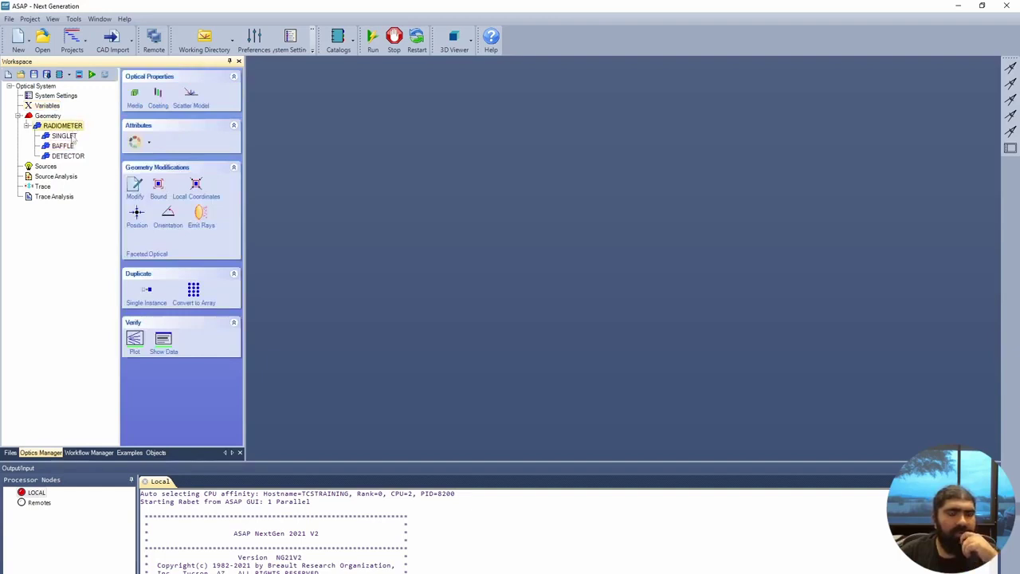
{"action": "left_click", "coordinate": [64, 136]}
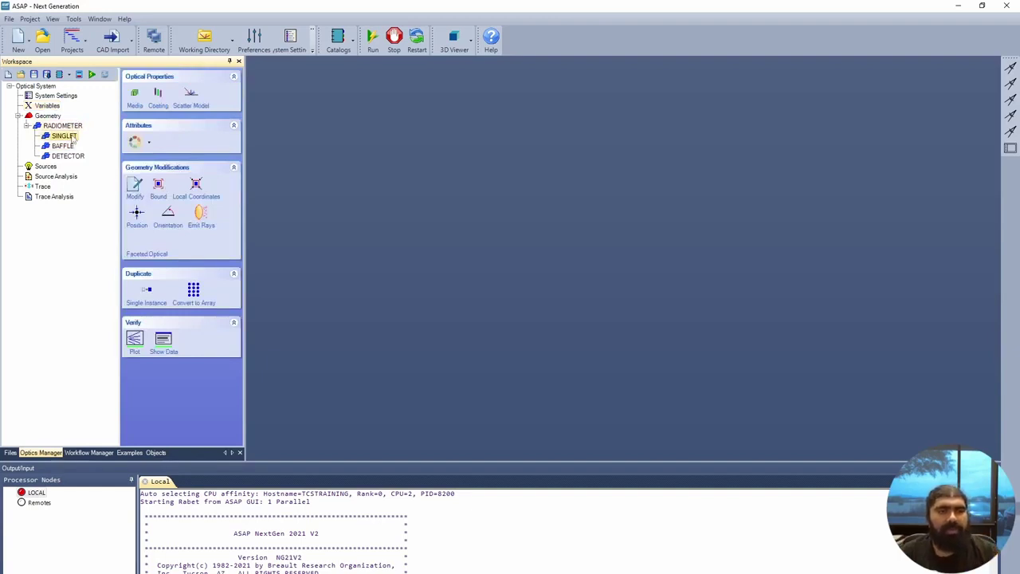
{"action": "right_click", "coordinate": [75, 137]}
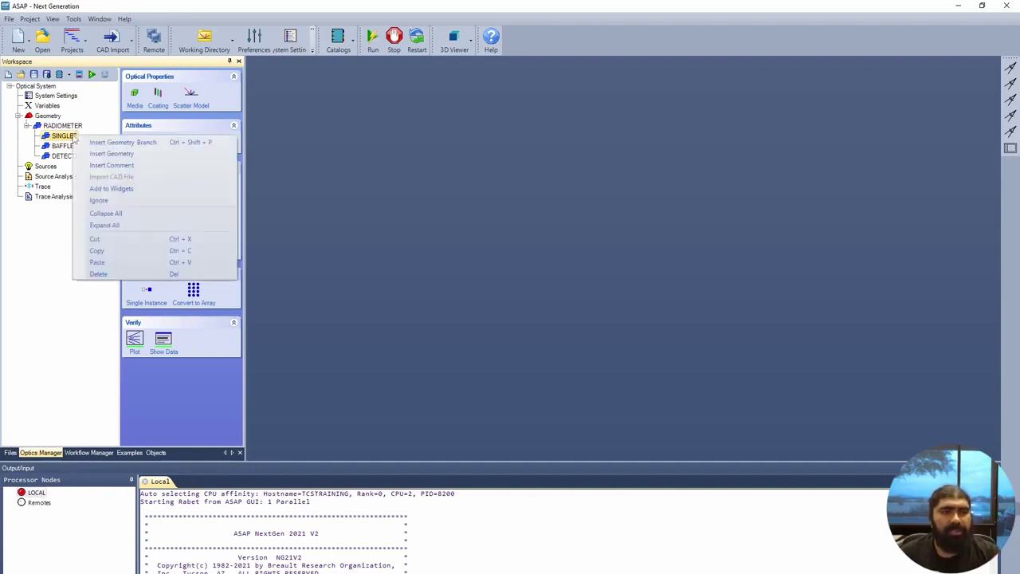
{"action": "left_click", "coordinate": [103, 155]}
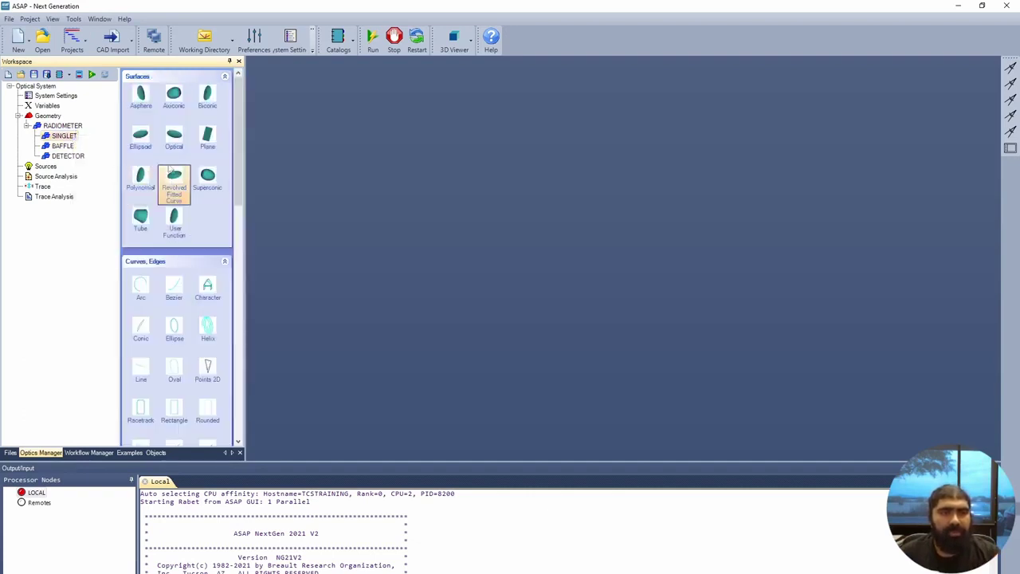
{"action": "left_click", "coordinate": [171, 136]}
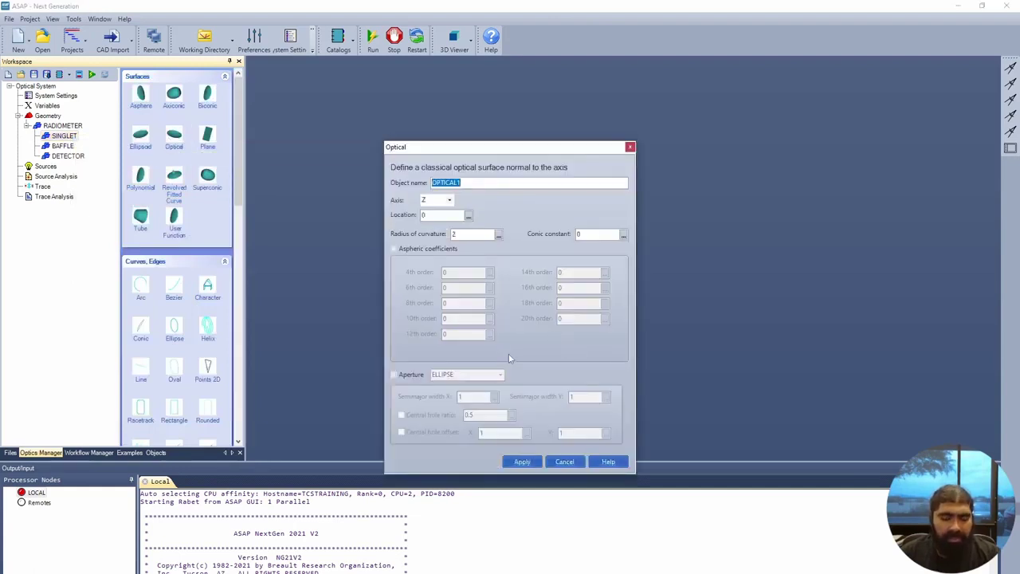
{"action": "type", "text": "FRONT"}
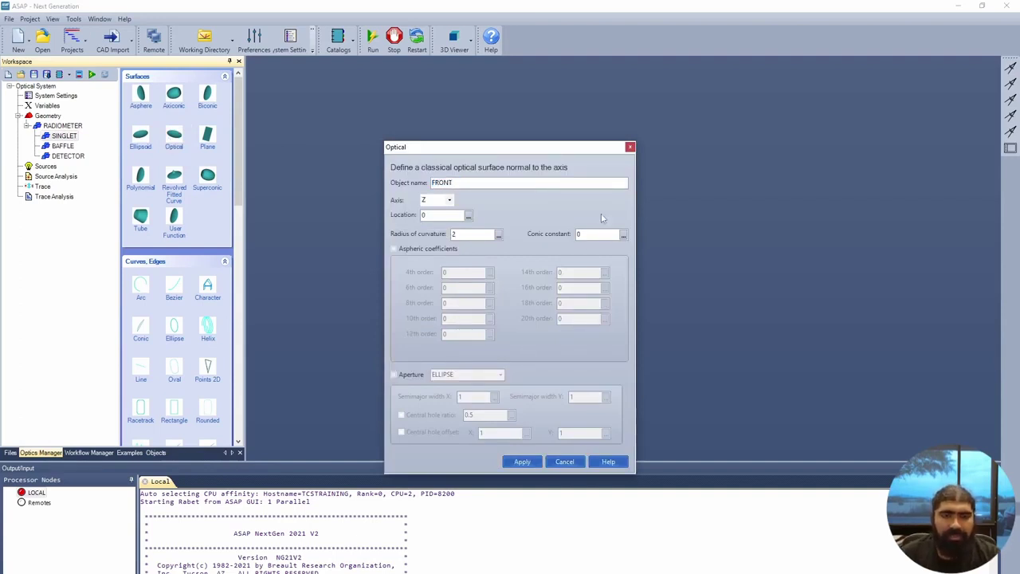
Set the FRONT surface's location to the LENS_LOC variable and its radius of curvature to LENS_CURV.
{"action": "left_click", "coordinate": [469, 215]}
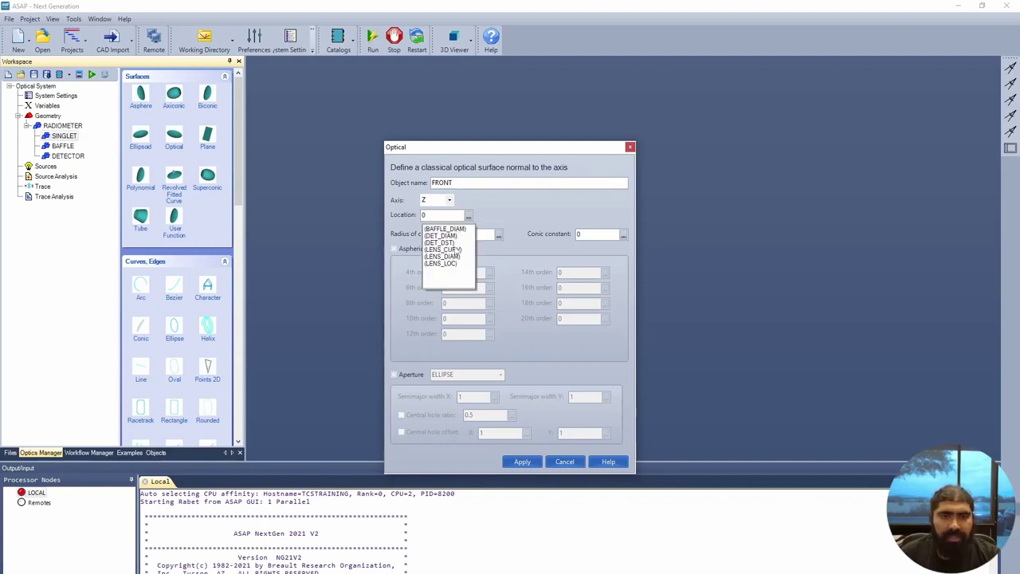
{"action": "left_click", "coordinate": [452, 263]}
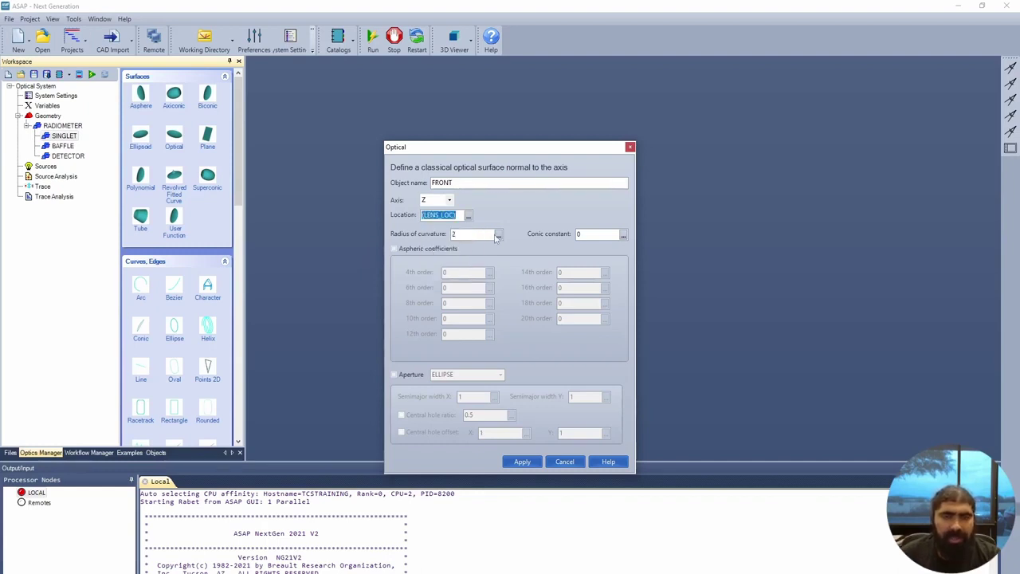
{"action": "left_click", "coordinate": [498, 234]}
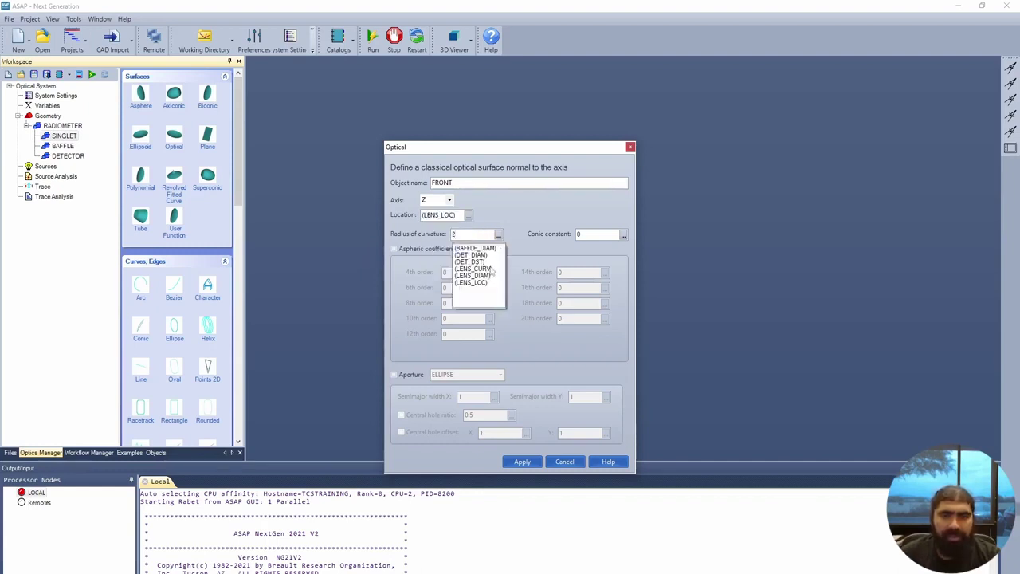
{"action": "left_click", "coordinate": [490, 268]}
Set the FRONT surface's conic constant to the LENS_CURV variable.
{"action": "left_click", "coordinate": [623, 235]}
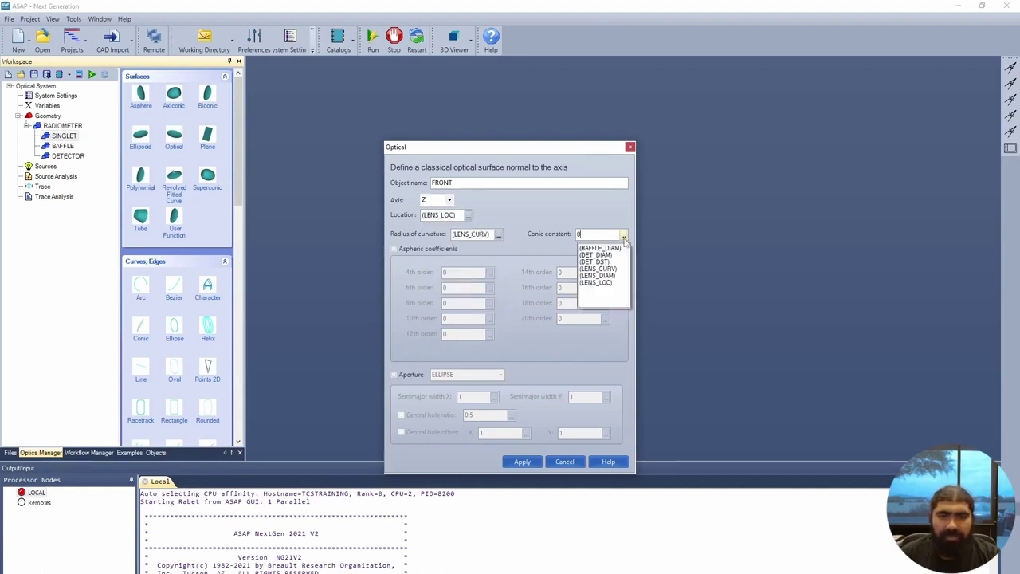
{"action": "left_click", "coordinate": [612, 269]}
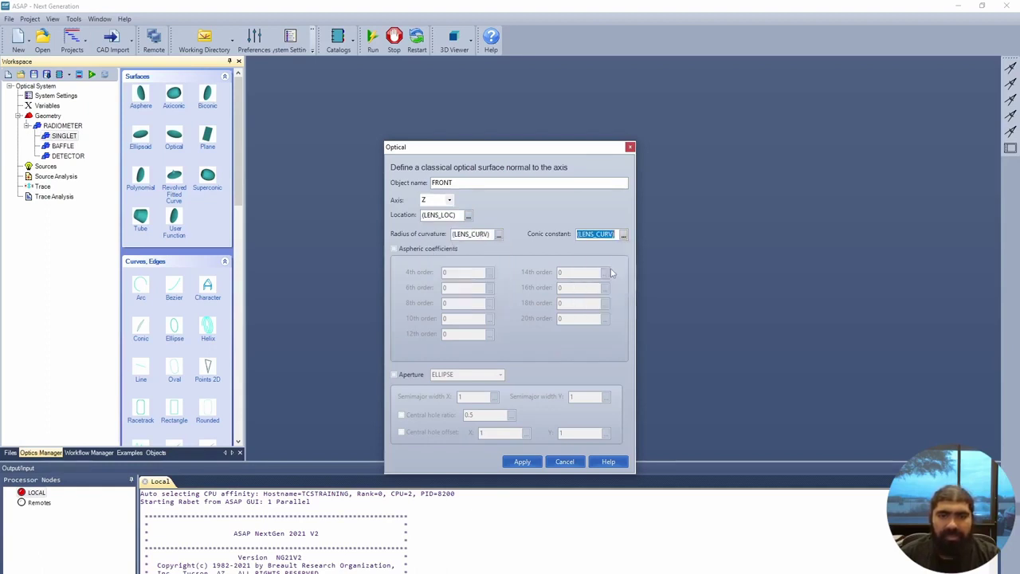
{"action": "left_click", "coordinate": [624, 235]}
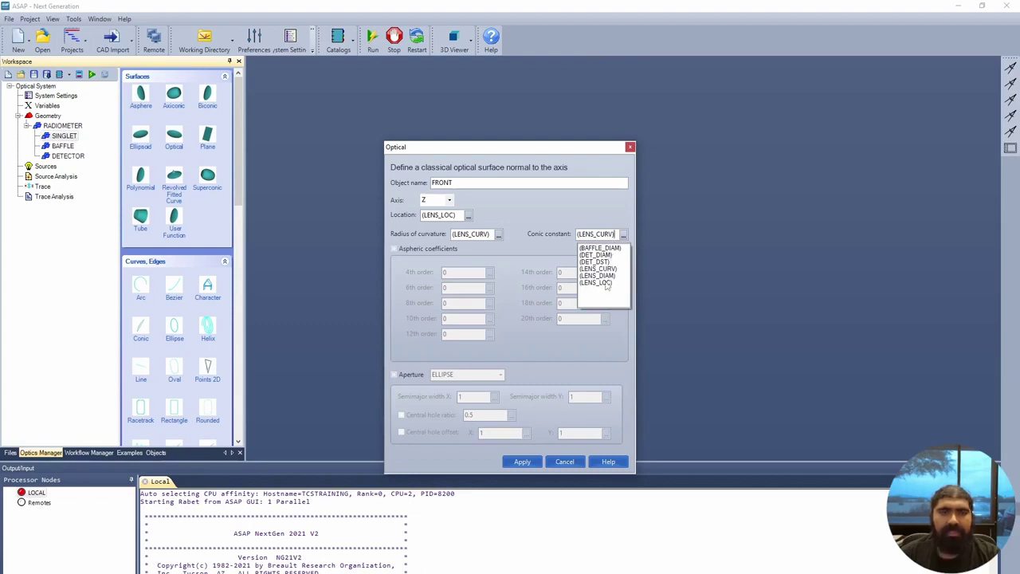
{"action": "left_click", "coordinate": [523, 302]}
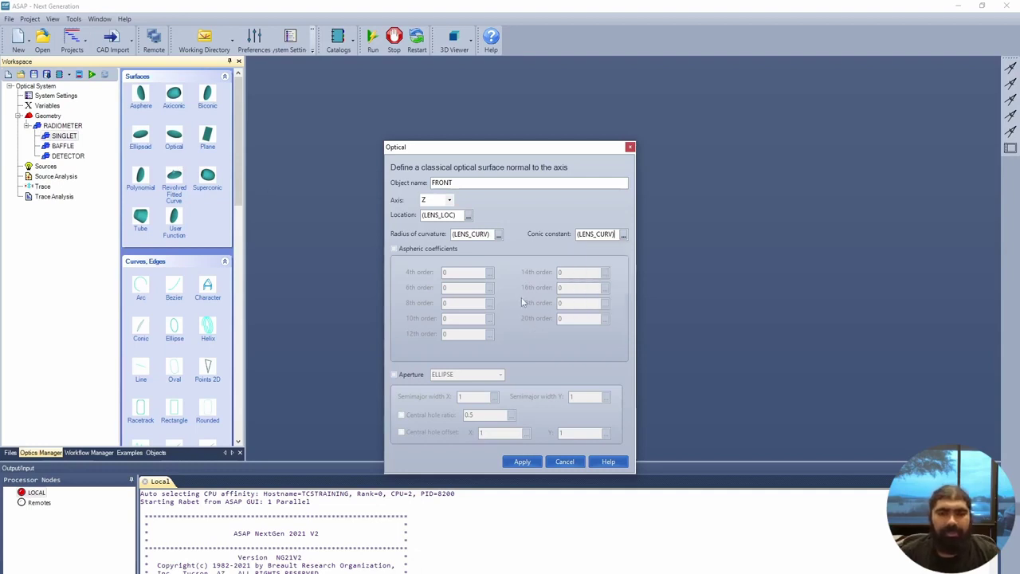
Enable an elliptical aperture with X and Y semimajor widths of (LENS_DIAM)/2 and apply the FRONT surface definition.
{"action": "left_click", "coordinate": [393, 375]}
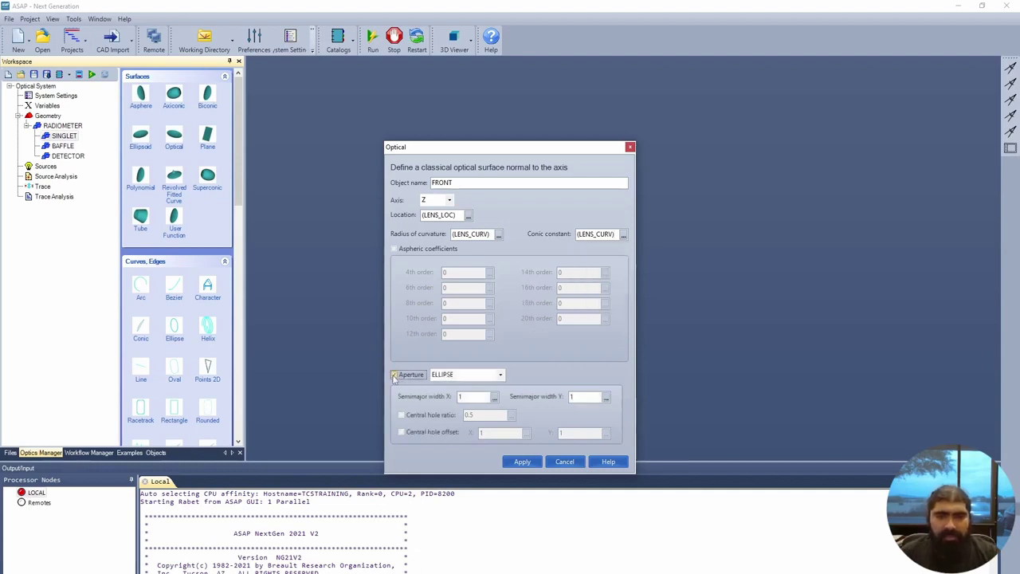
{"action": "left_click", "coordinate": [494, 397]}
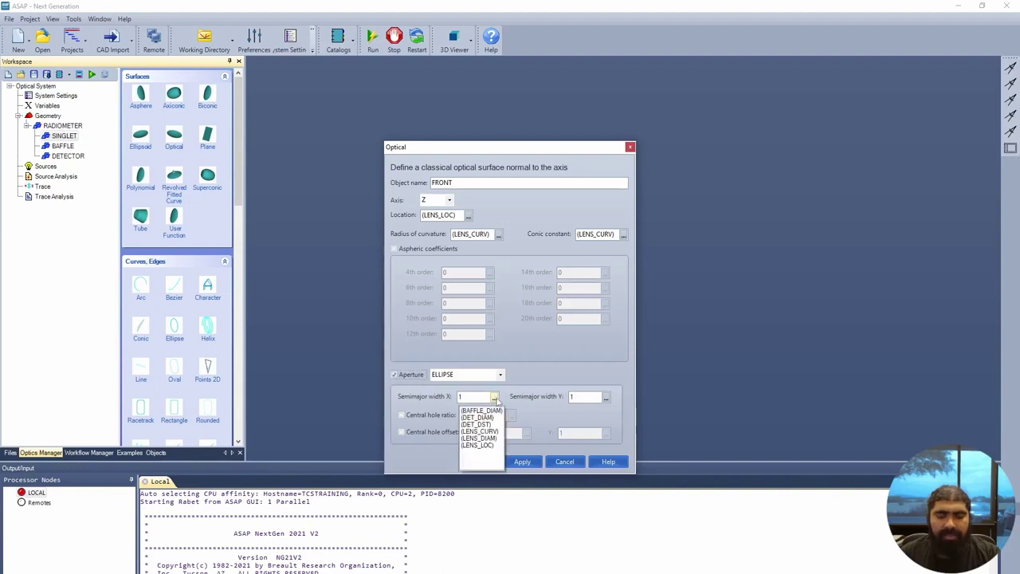
{"action": "left_click", "coordinate": [491, 438]}
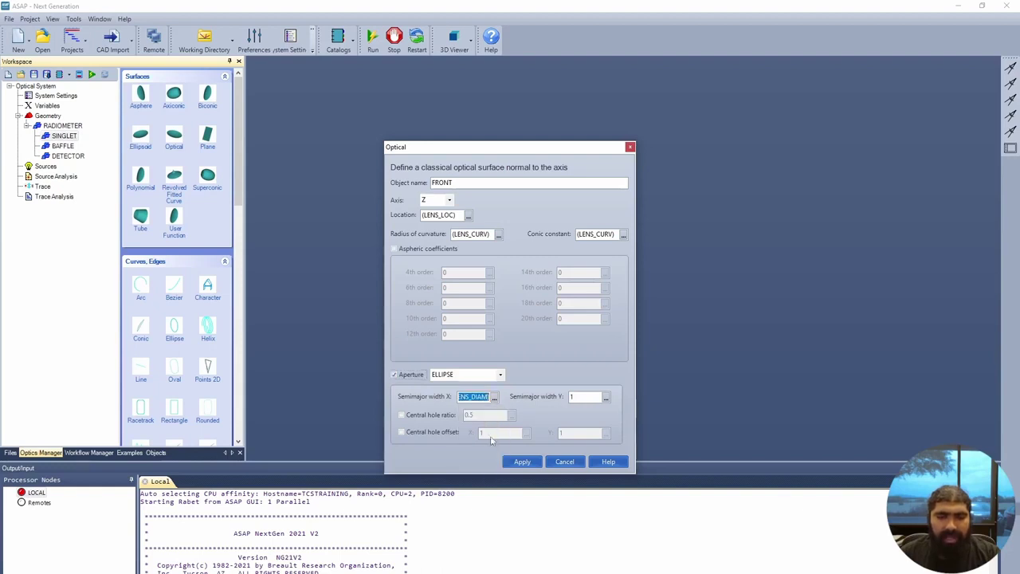
{"action": "type", "text": "/2"}
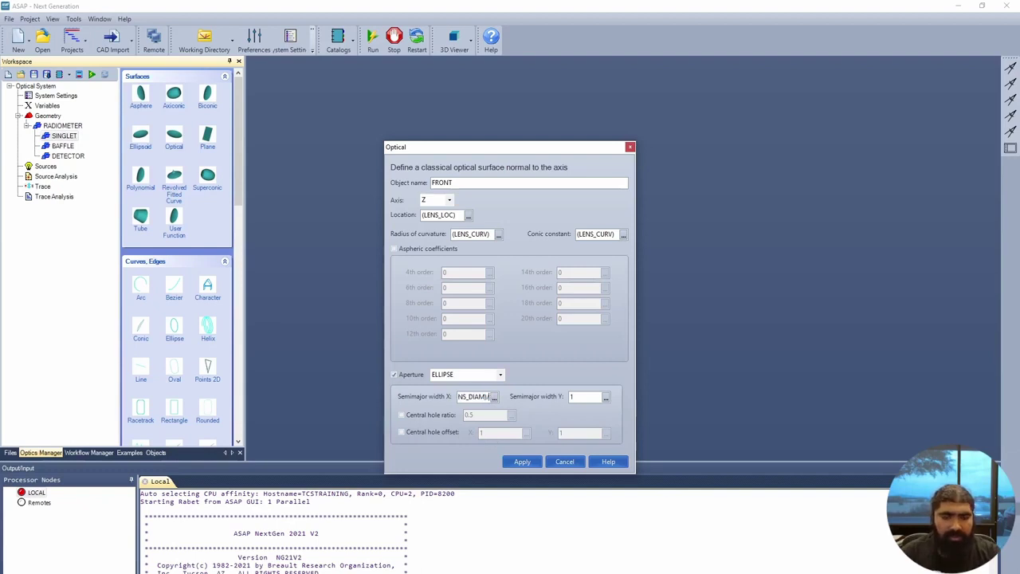
{"action": "left_click", "coordinate": [606, 397]}
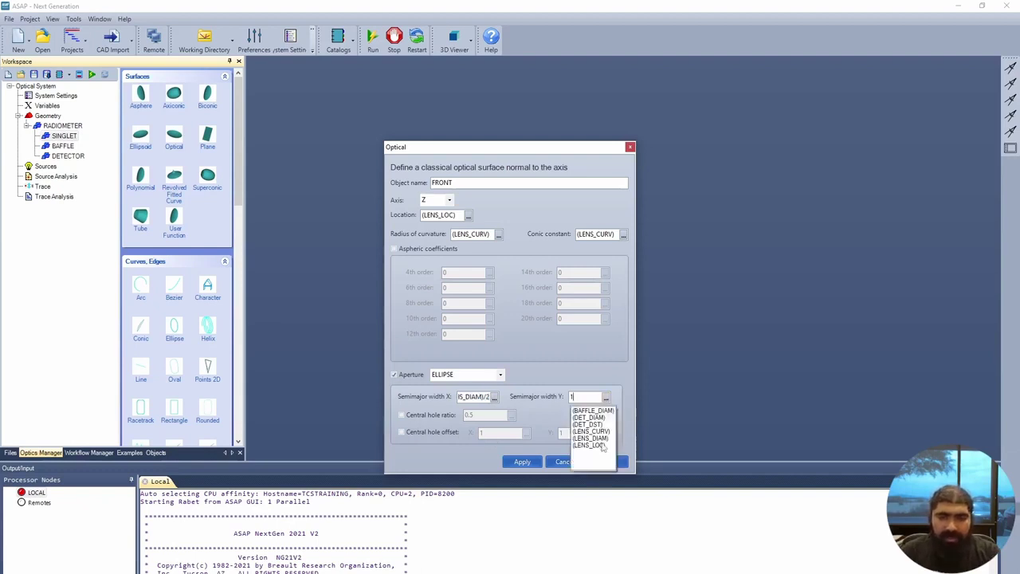
{"action": "left_click", "coordinate": [602, 438]}
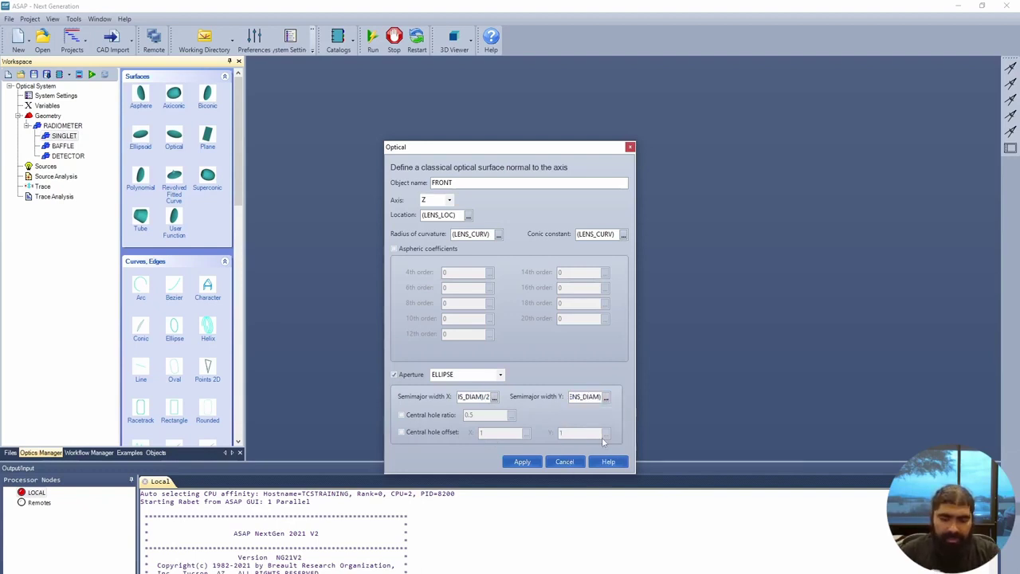
{"action": "type", "text": "/2"}
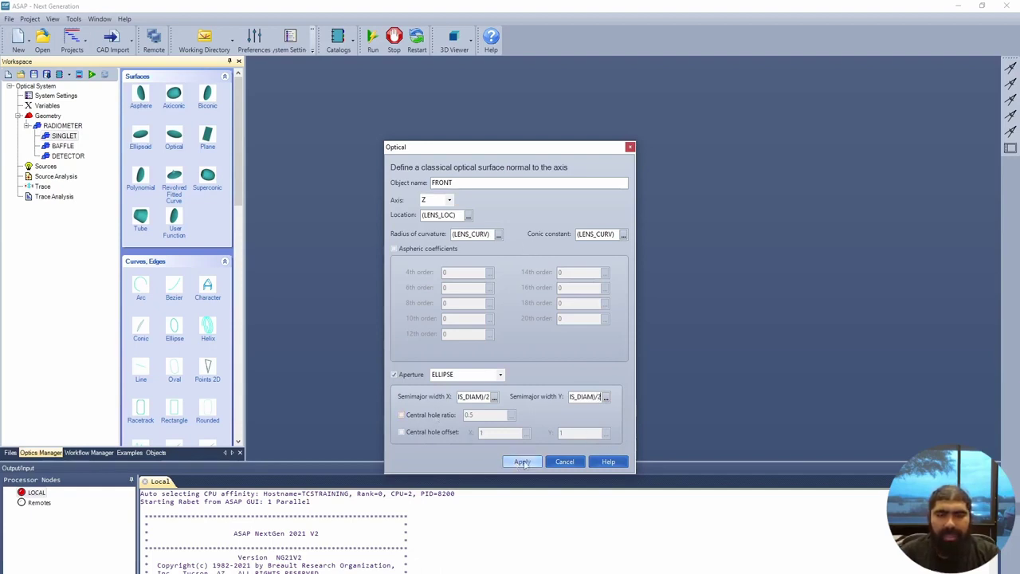
{"action": "left_click", "coordinate": [522, 463]}
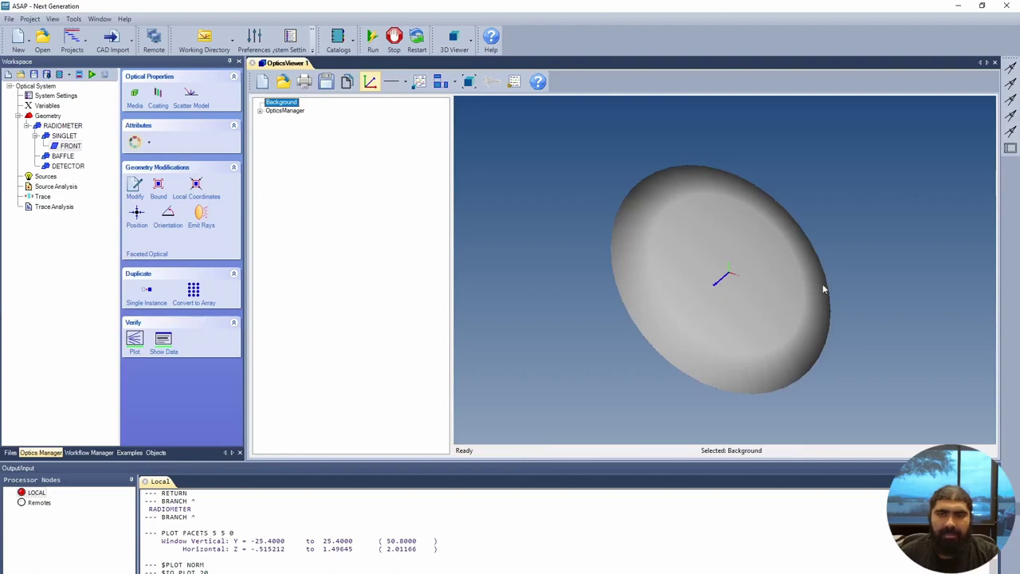
Modify the FRONT surface so its conic constant is 0 and apply the change.
{"action": "left_click_drag", "start_coordinate": [824, 284], "coordinate": [760, 254]}
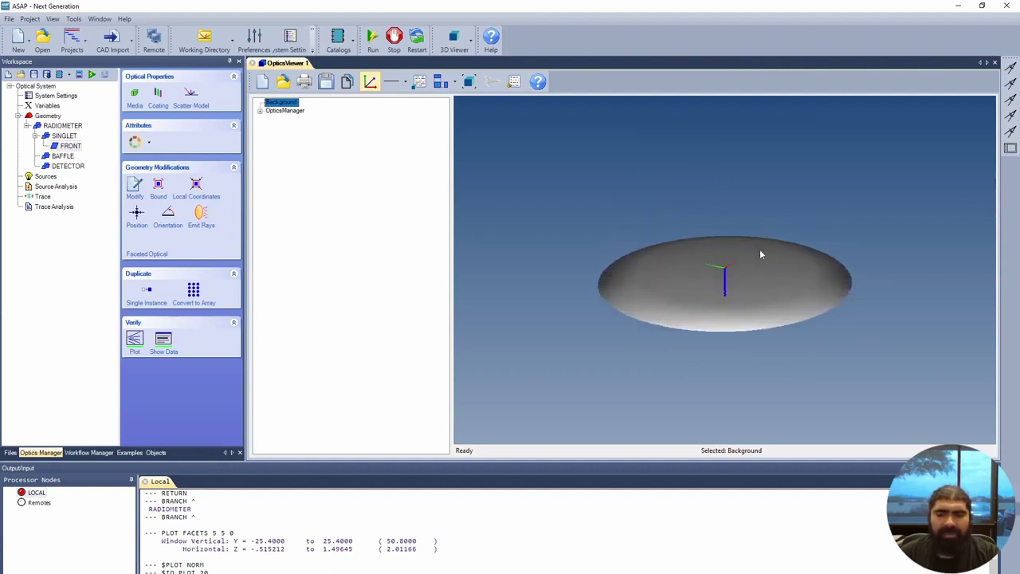
{"action": "right_click", "coordinate": [66, 146]}
{"action": "left_click", "coordinate": [110, 210]}
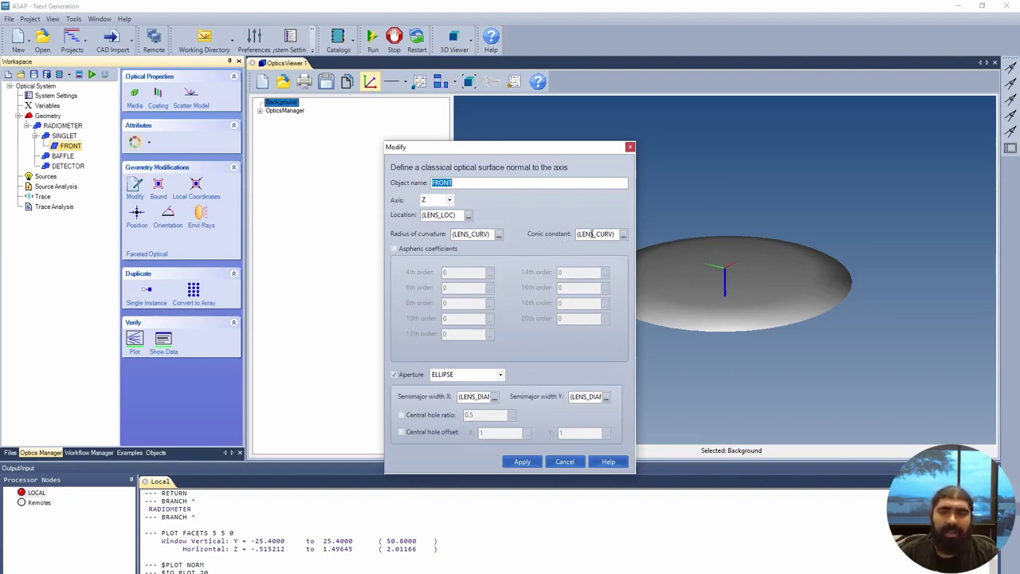
{"action": "double_click", "coordinate": [592, 235]}
{"action": "left_click", "coordinate": [591, 235]}
{"action": "double_click", "coordinate": [591, 233]}
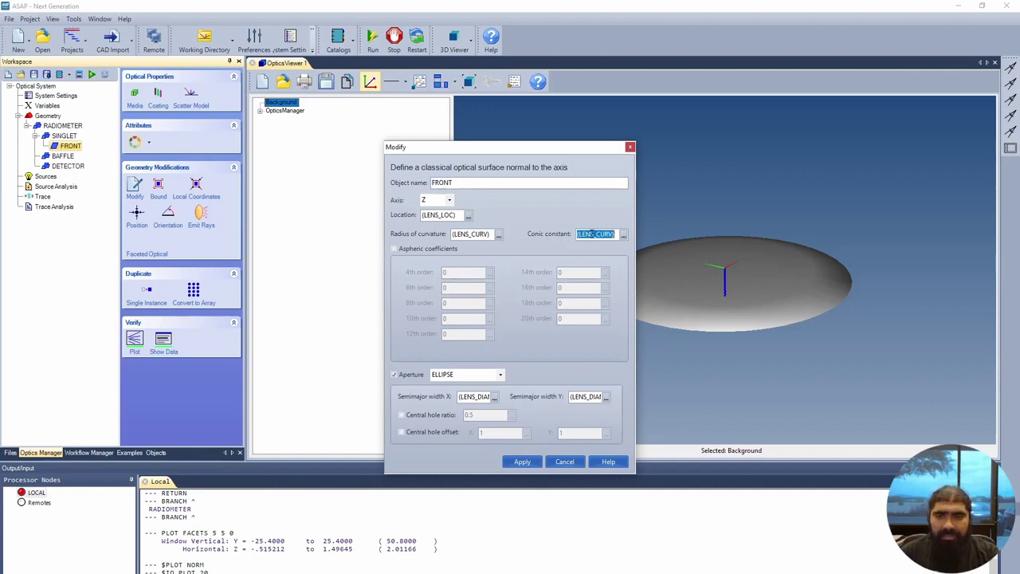
{"action": "type", "text": "0"}
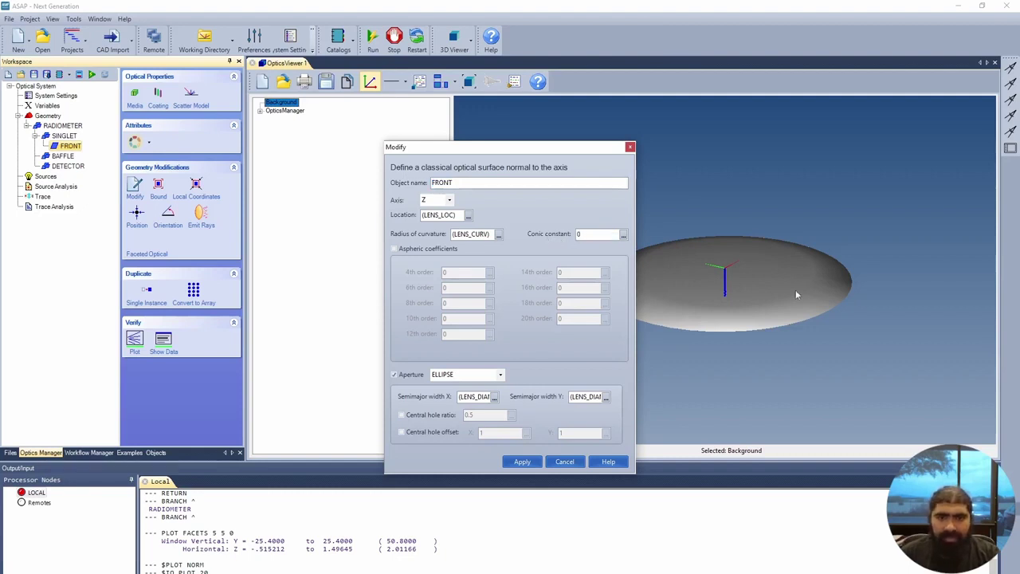
{"action": "left_click", "coordinate": [523, 462]}
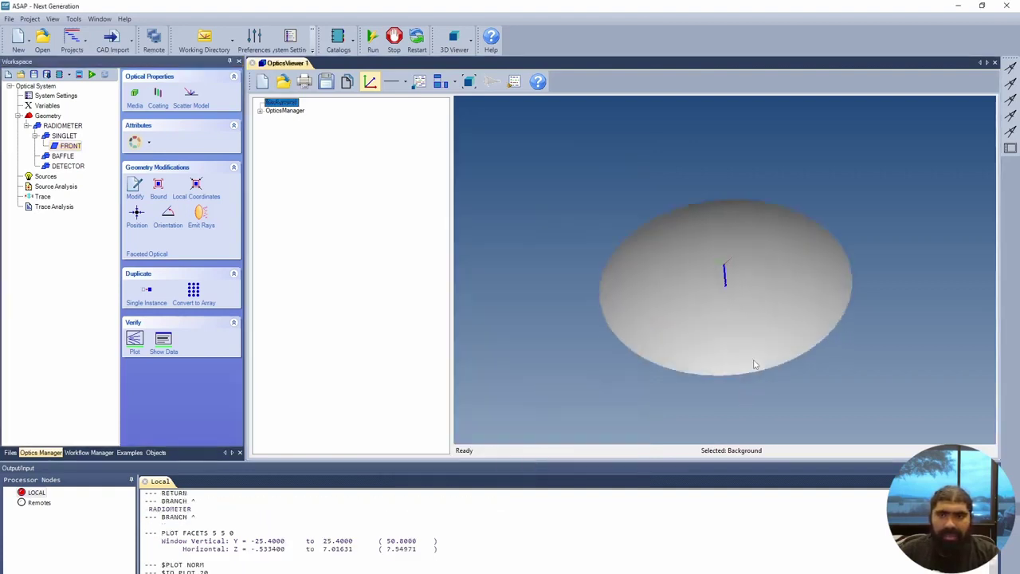
Insert a second classical optical surface under the SINGLET branch.
{"action": "left_click_drag", "start_coordinate": [755, 364], "coordinate": [630, 338]}
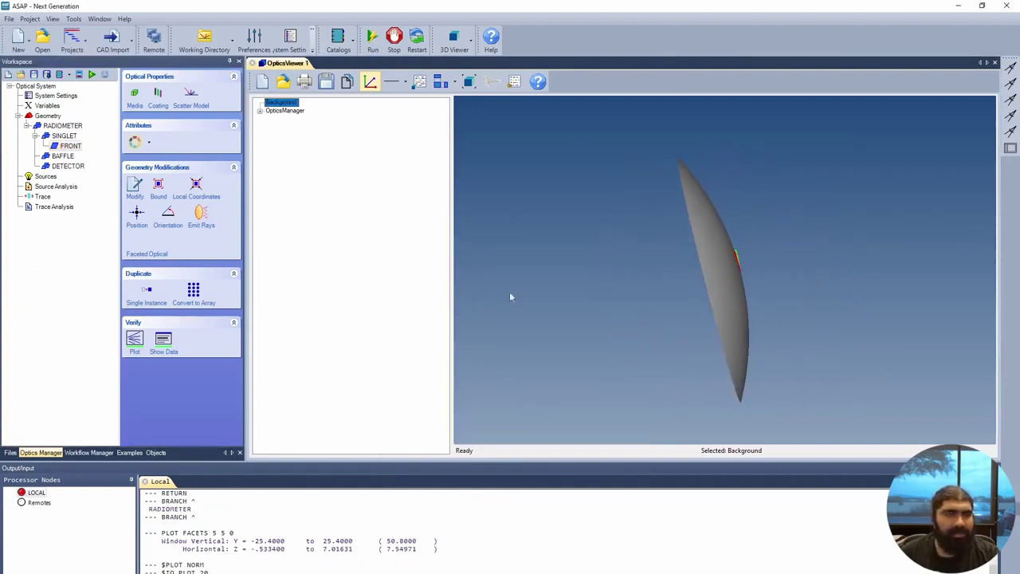
{"action": "left_click", "coordinate": [69, 138]}
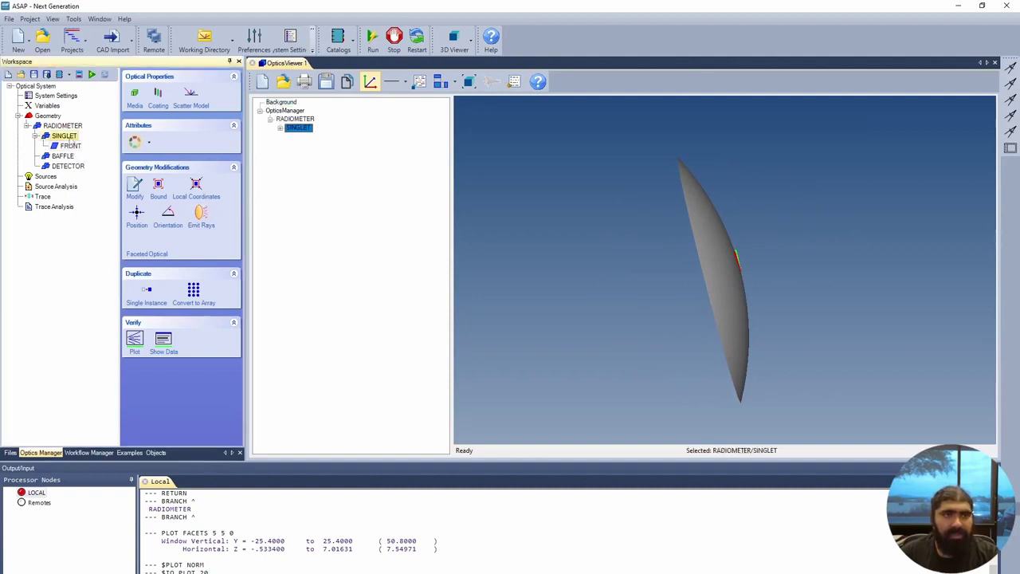
{"action": "right_click", "coordinate": [70, 140]}
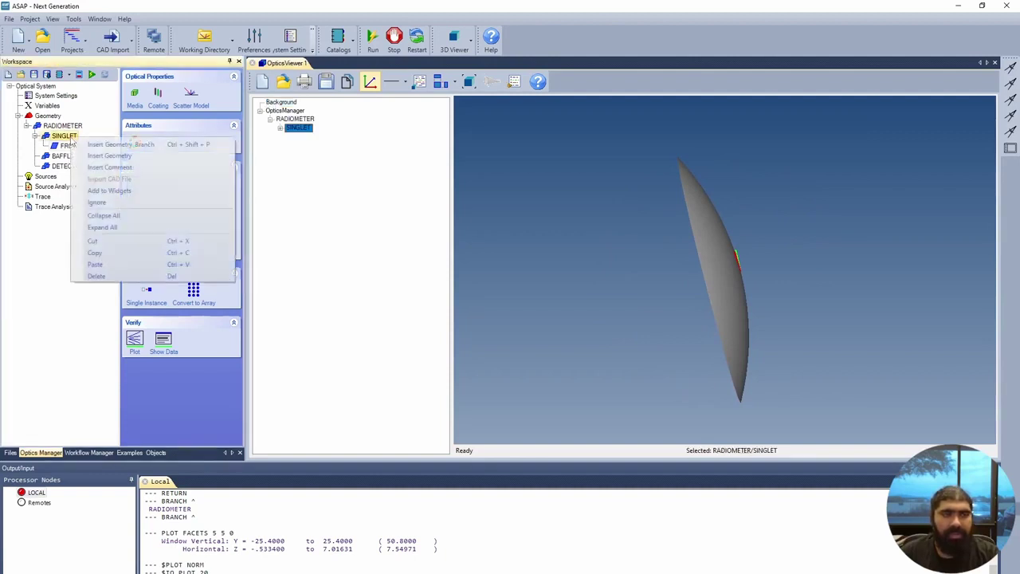
{"action": "left_click", "coordinate": [112, 156]}
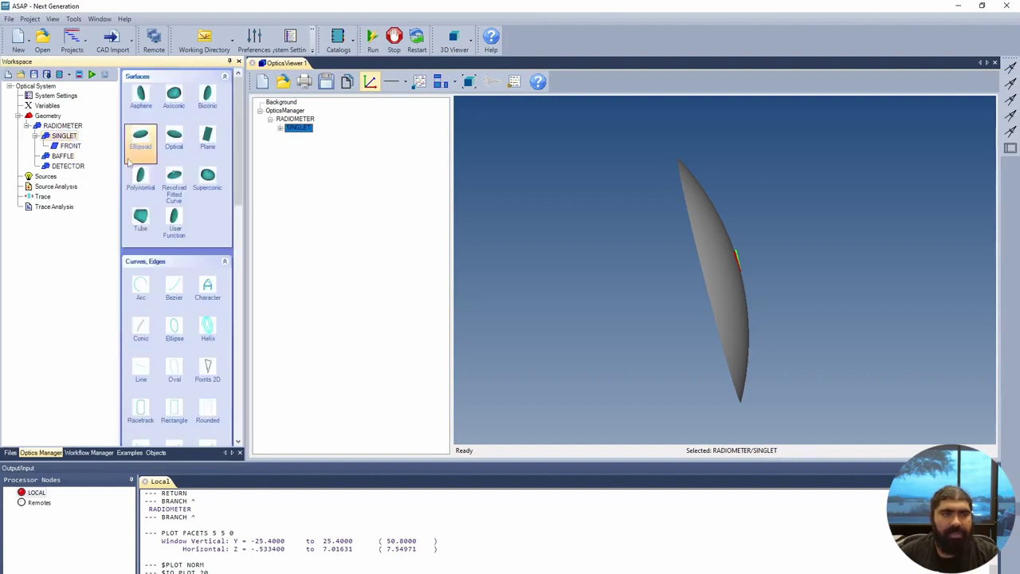
{"action": "left_click", "coordinate": [174, 140]}
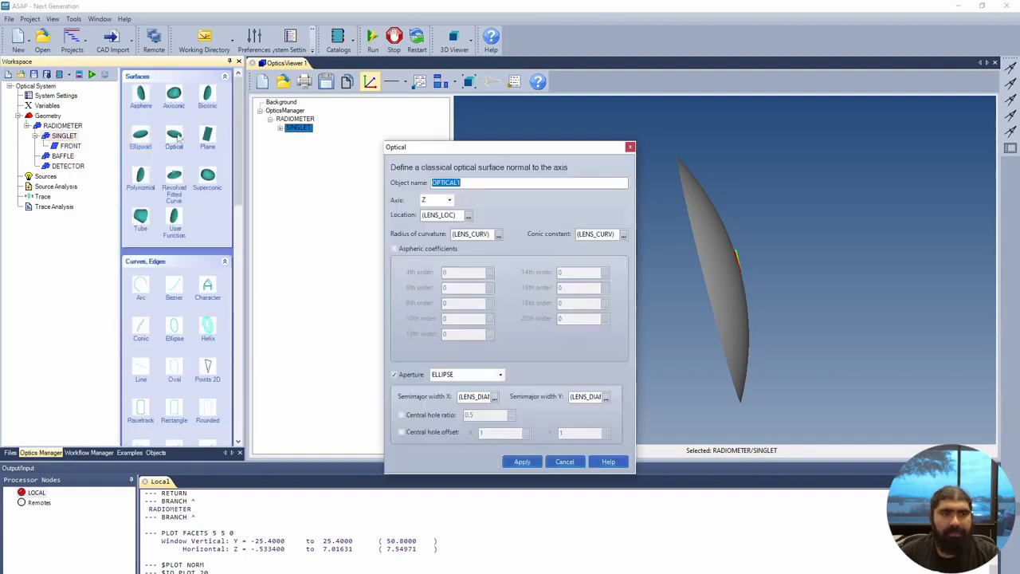
Define the second surface with conic constant 0, radius of curvature -(LENS_CURV) and location (LENS_LOC)+16, and apply it.
{"action": "double_click", "coordinate": [607, 233]}
{"action": "type", "text": "0"}
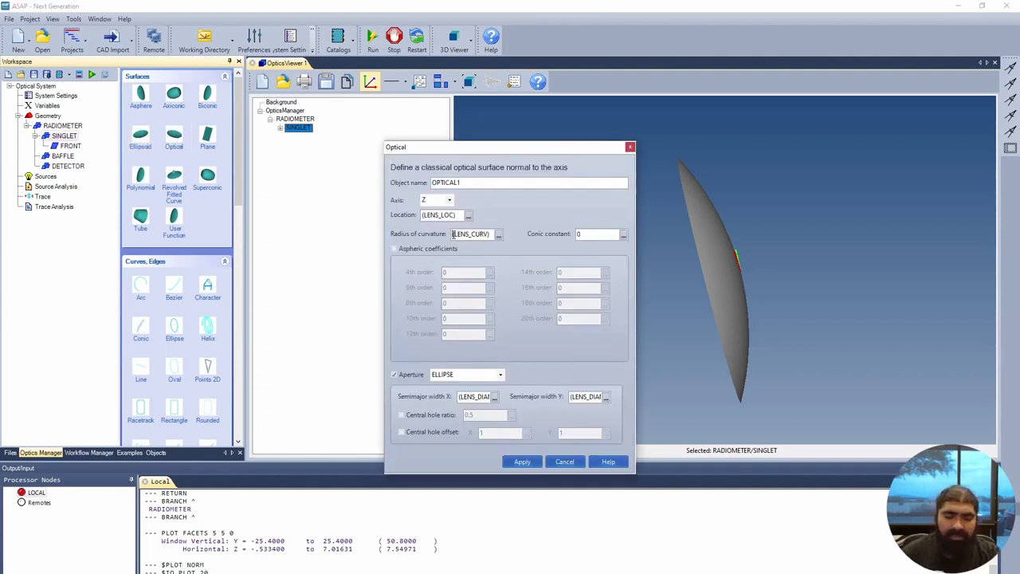
{"action": "type", "text": "-"}
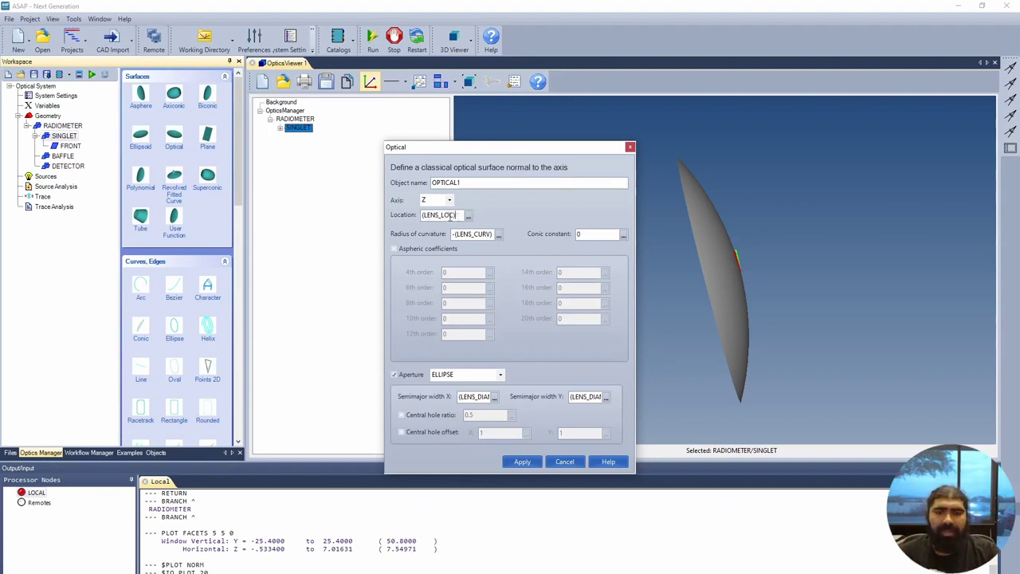
{"action": "type", "text": "+1"}
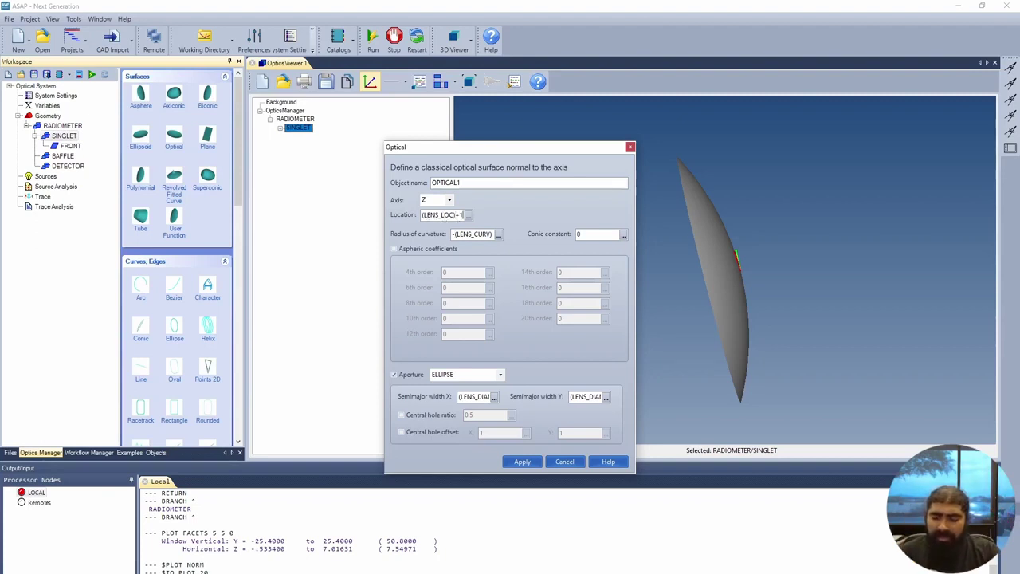
{"action": "type", "text": "6"}
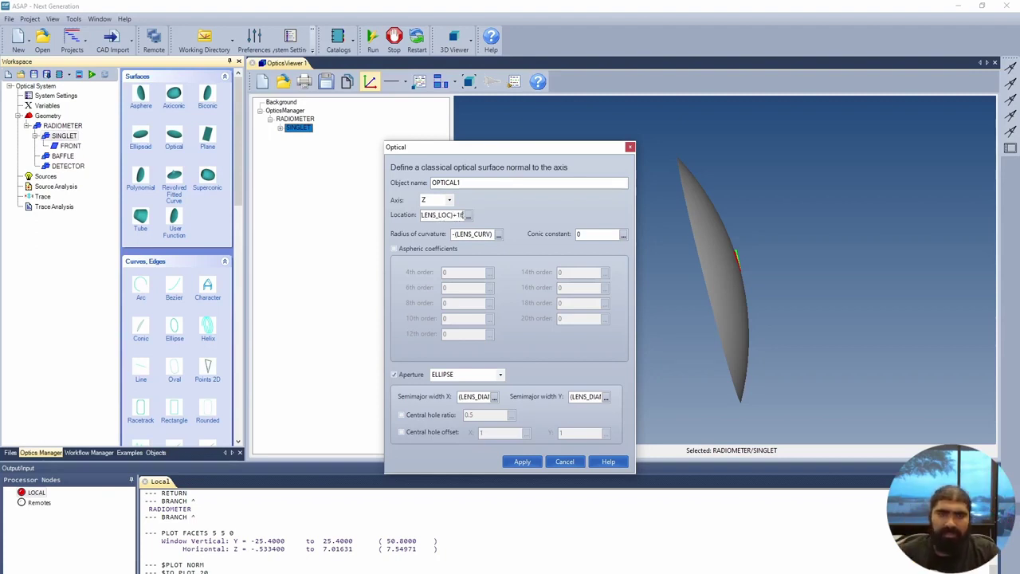
{"action": "left_click", "coordinate": [526, 461]}
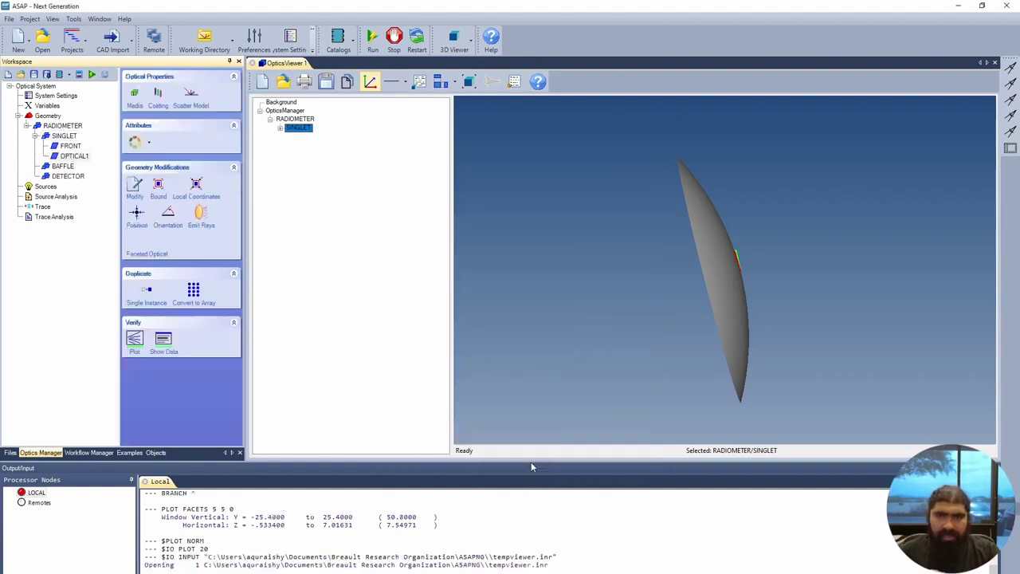
{"action": "left_click_drag", "start_coordinate": [664, 340], "coordinate": [626, 305]}
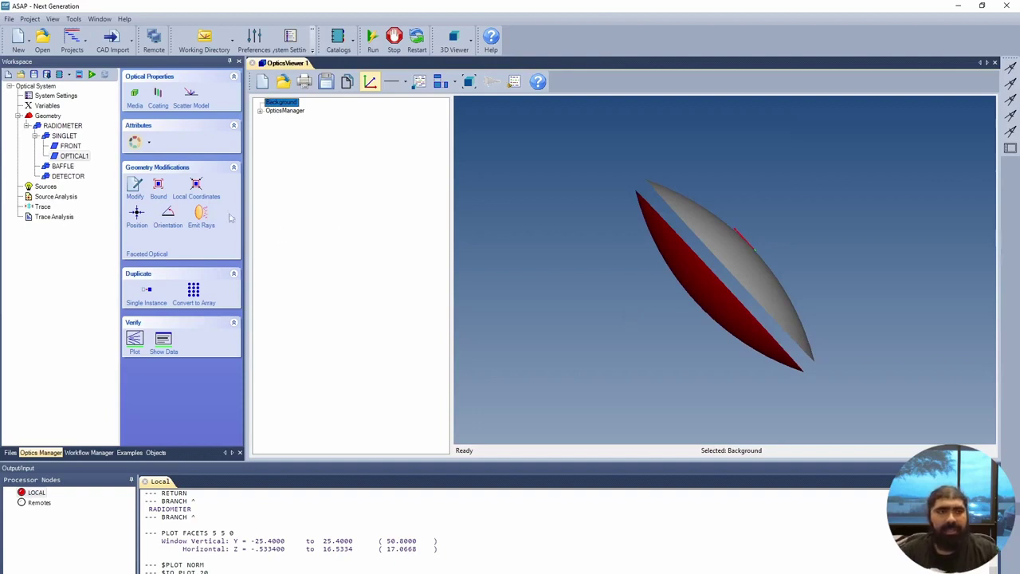
{"action": "left_click", "coordinate": [67, 137]}
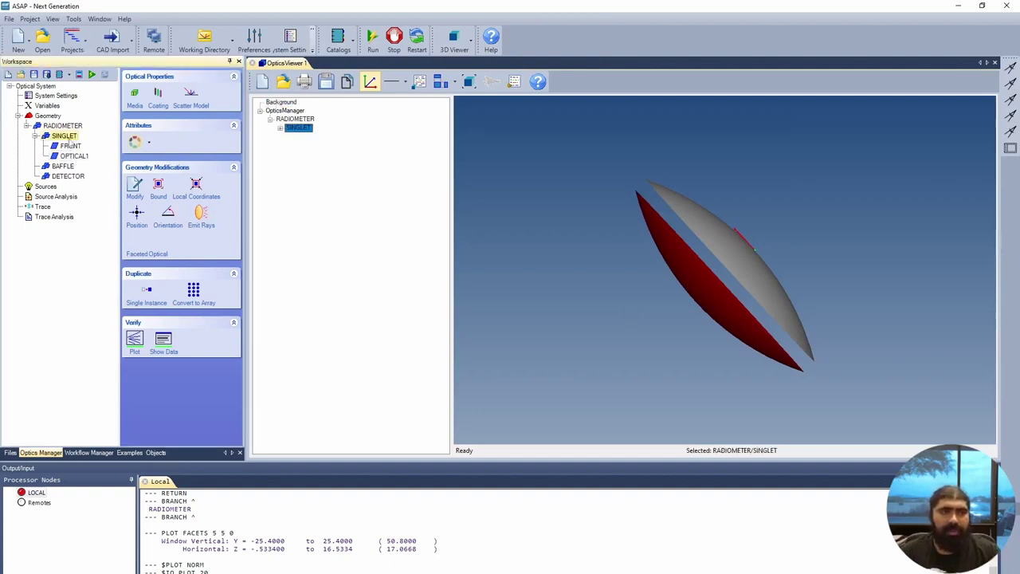
{"action": "right_click", "coordinate": [68, 138]}
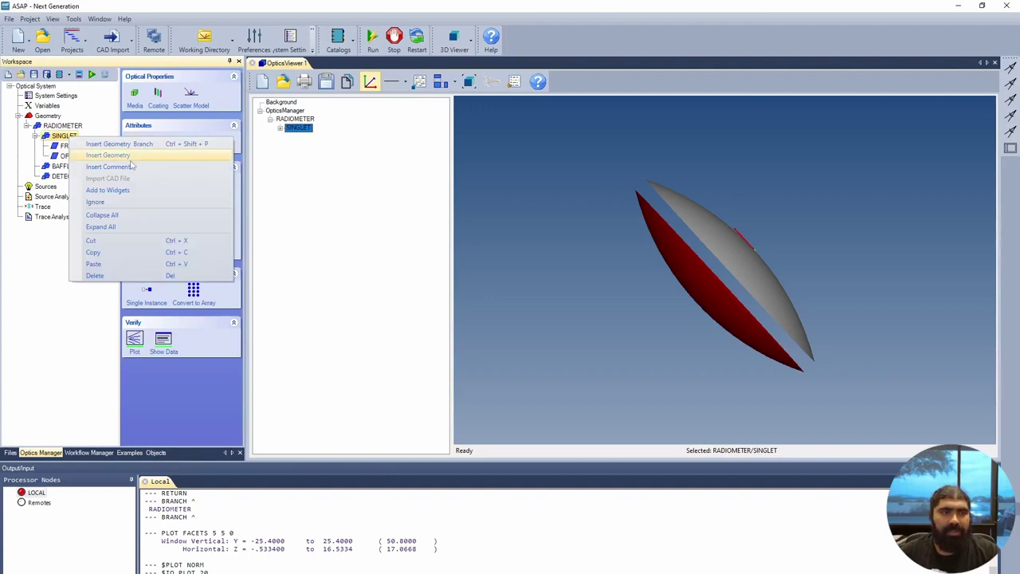
{"action": "left_click", "coordinate": [36, 274]}
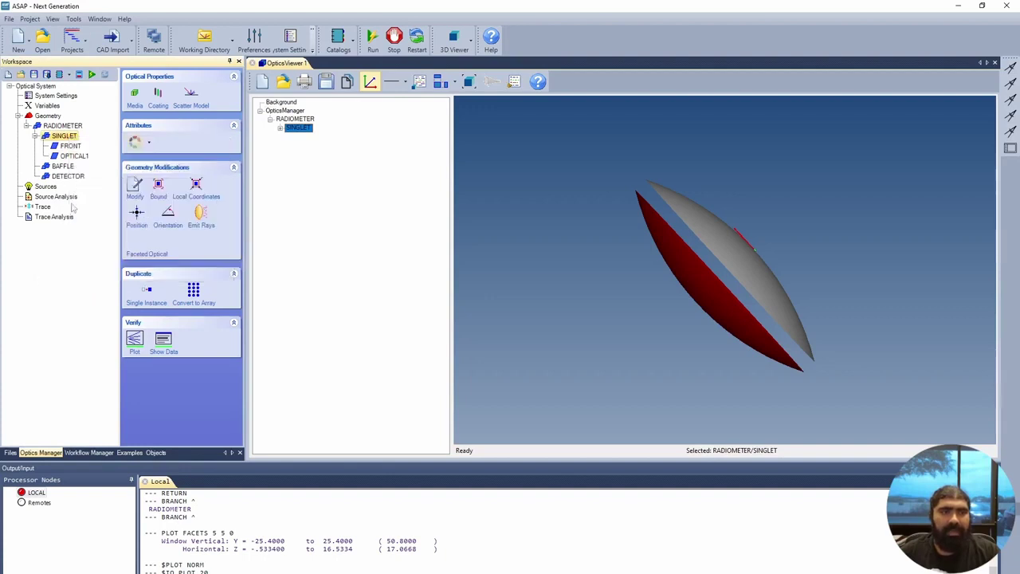
Rename the second optical surface under the SINGLET branch to BACK and apply the change.
{"action": "left_click", "coordinate": [74, 156]}
{"action": "right_click", "coordinate": [82, 158]}
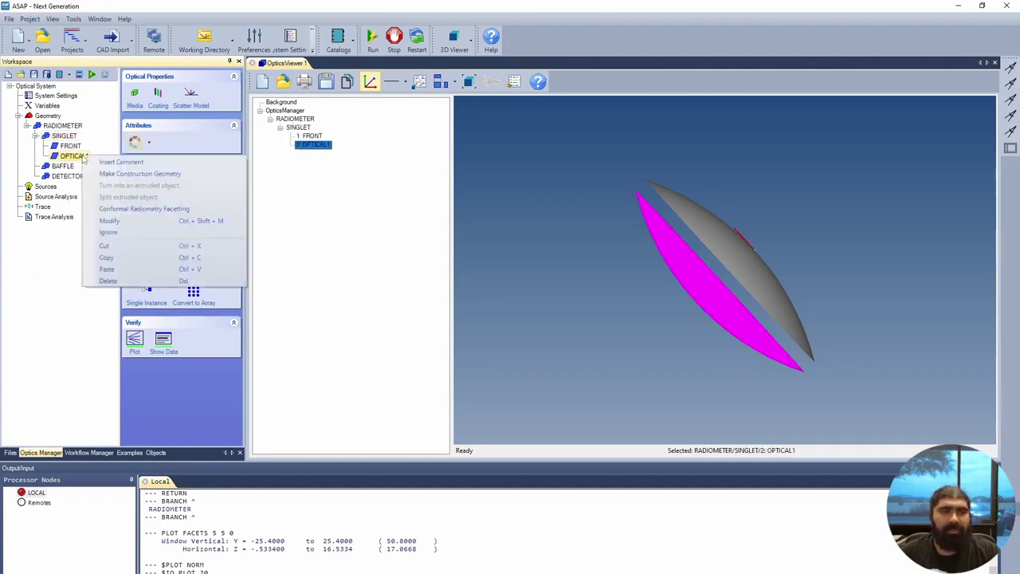
{"action": "left_click", "coordinate": [112, 221]}
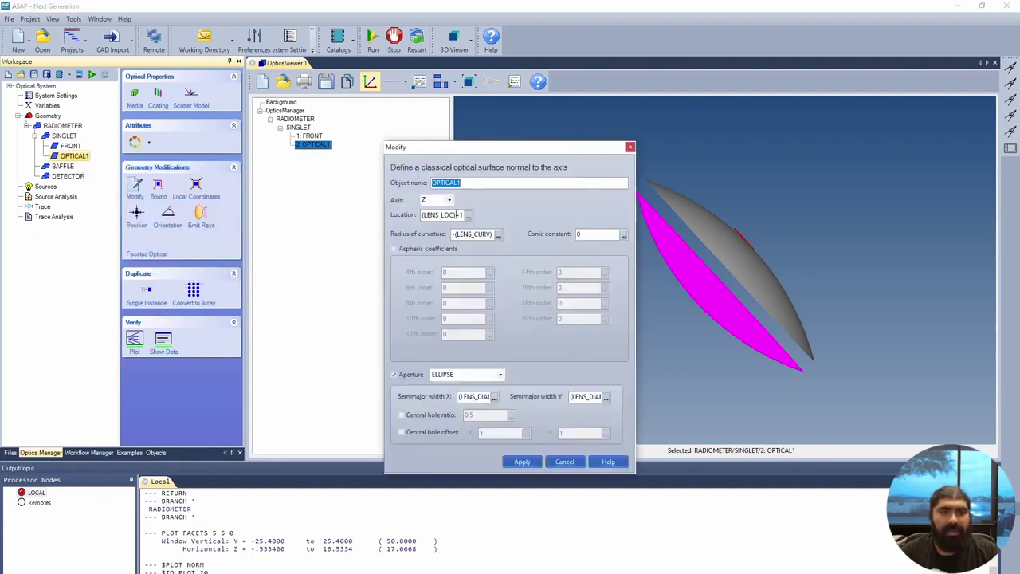
{"action": "type", "text": "BACK"}
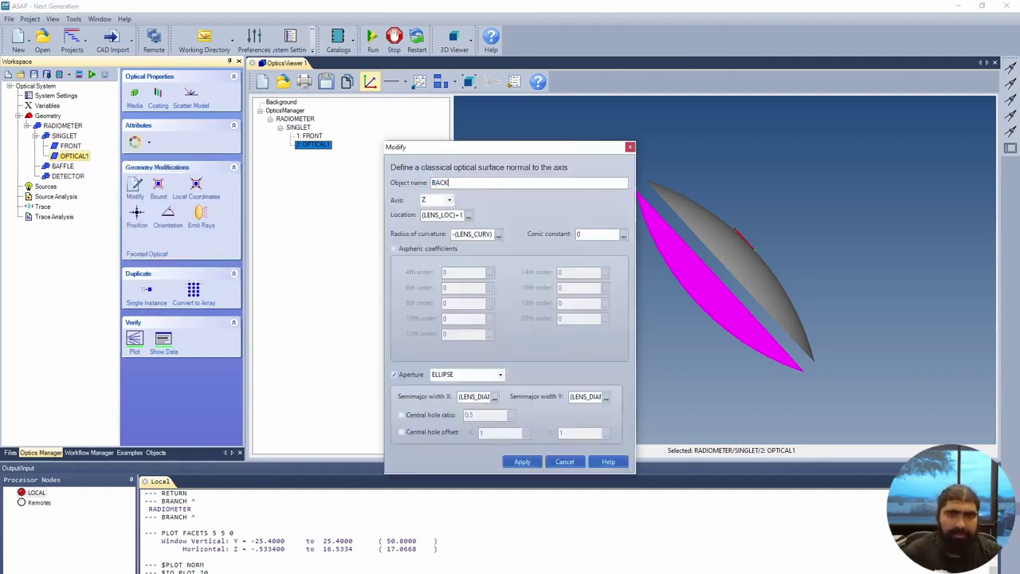
{"action": "left_click", "coordinate": [522, 462]}
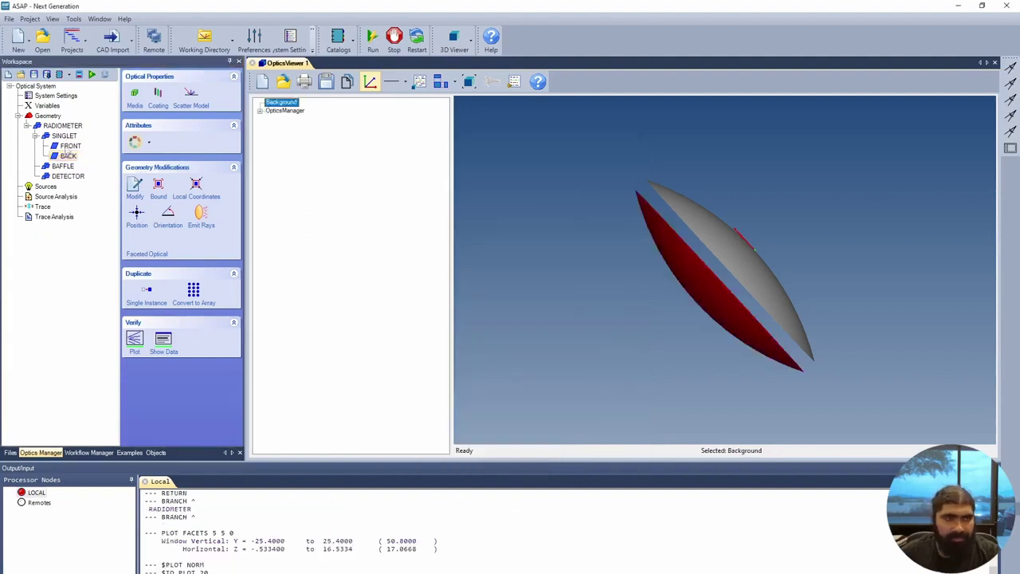
Insert a tube surface under the SINGLET branch.
{"action": "left_click", "coordinate": [68, 138]}
{"action": "right_click", "coordinate": [69, 137]}
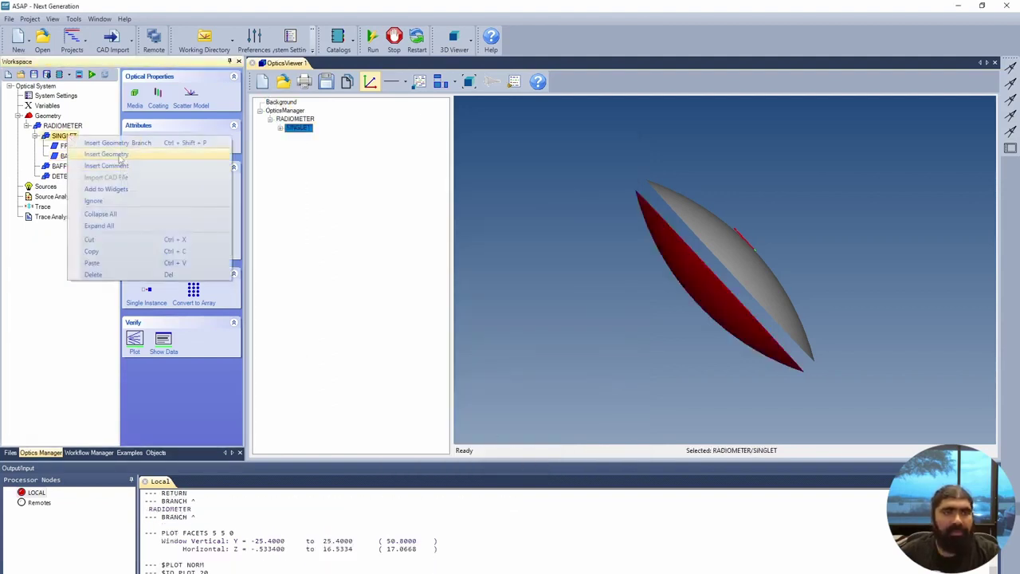
{"action": "left_click", "coordinate": [118, 155]}
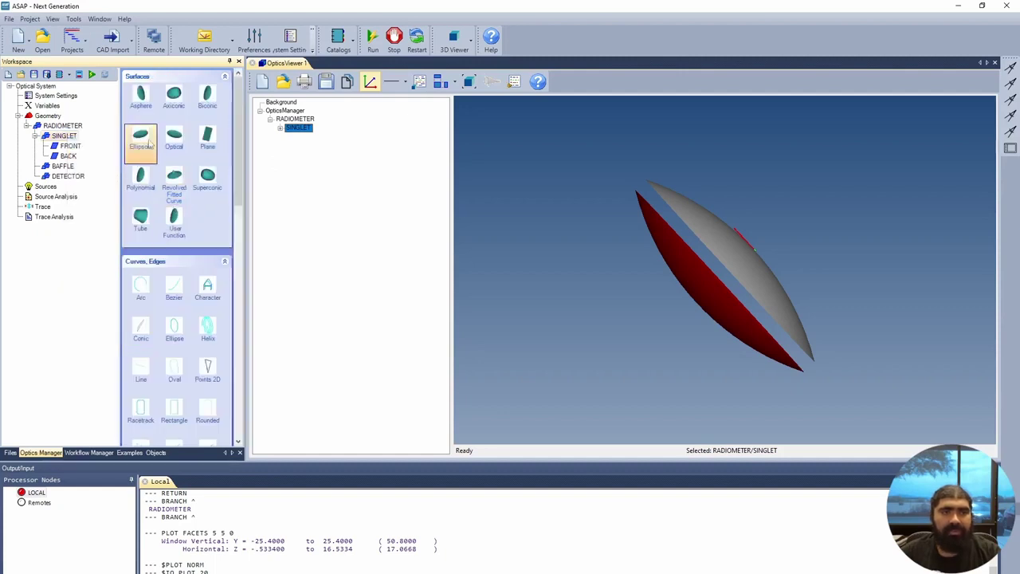
{"action": "left_click", "coordinate": [151, 217]}
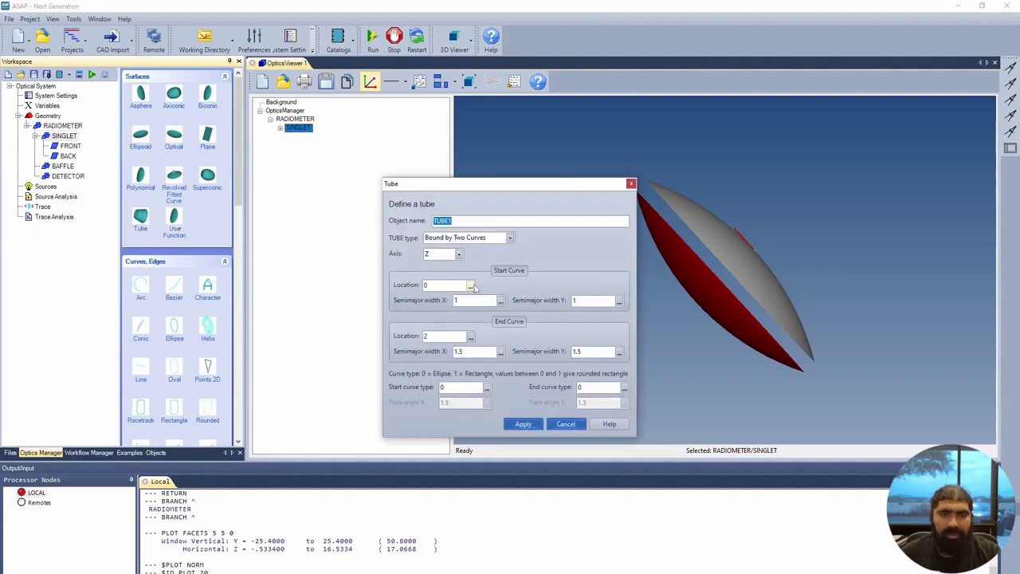
Set the tube's start curve location to (LENS_LOC) and its end curve location to (LENS_LOC)+16.
{"action": "left_click", "coordinate": [471, 285]}
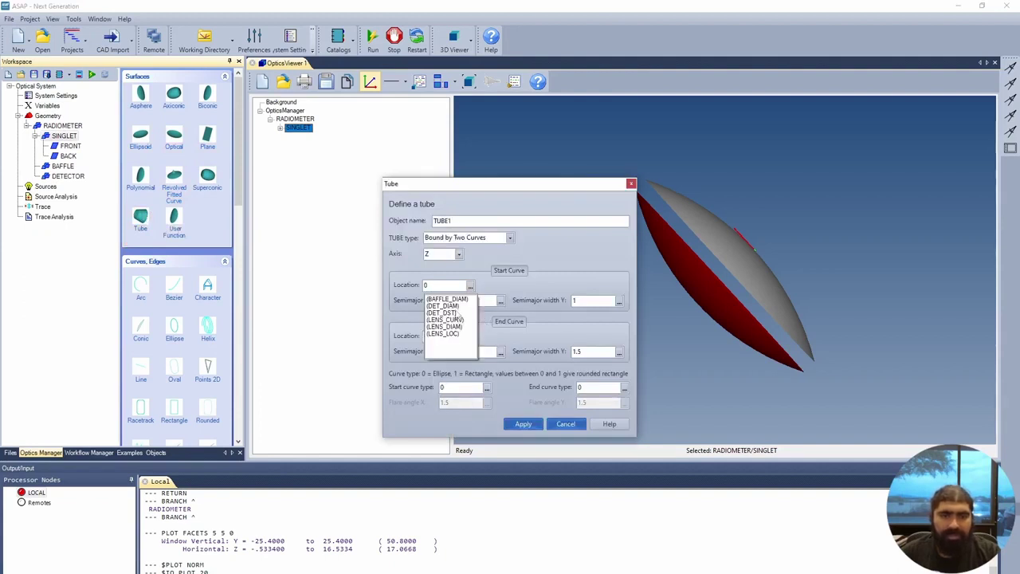
{"action": "left_click", "coordinate": [456, 334]}
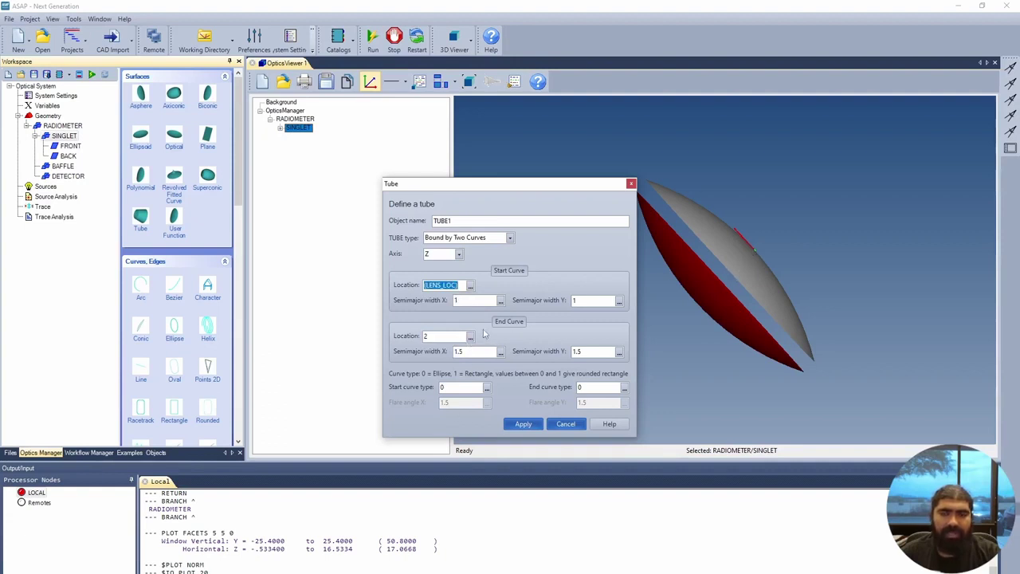
{"action": "left_click", "coordinate": [471, 335]}
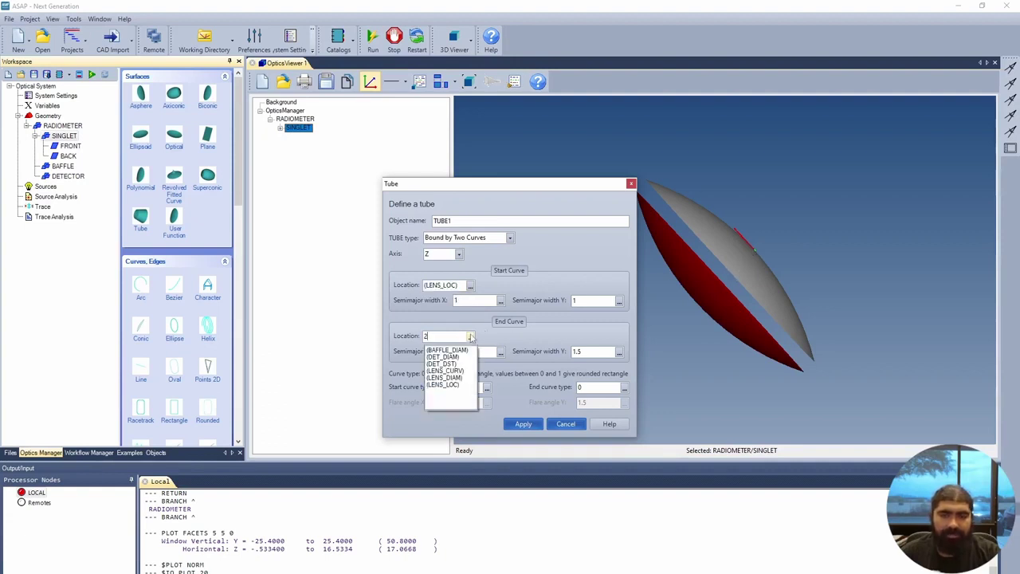
{"action": "left_click", "coordinate": [449, 385]}
{"action": "key", "text": "End"}
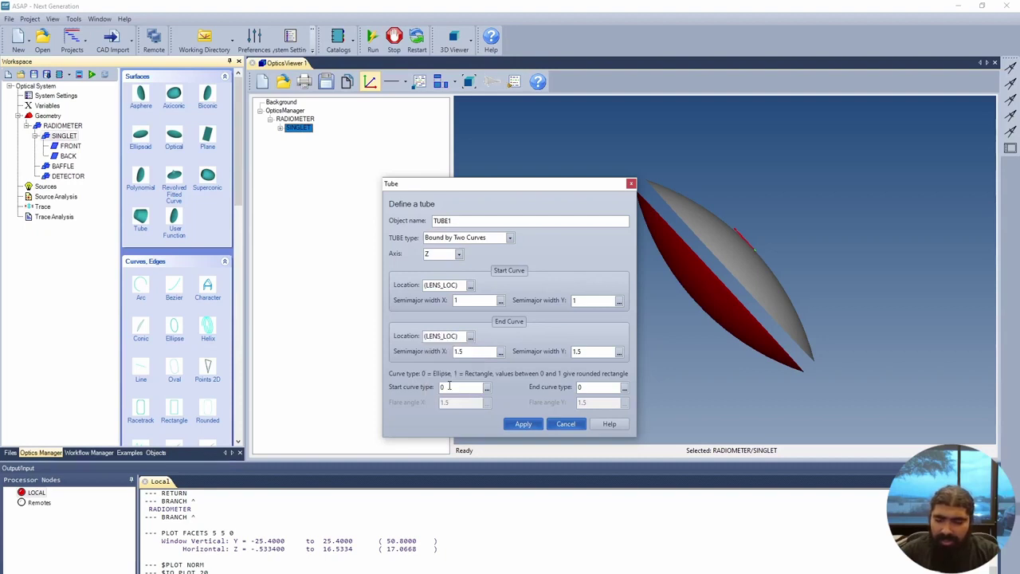
{"action": "type", "text": "+10"}
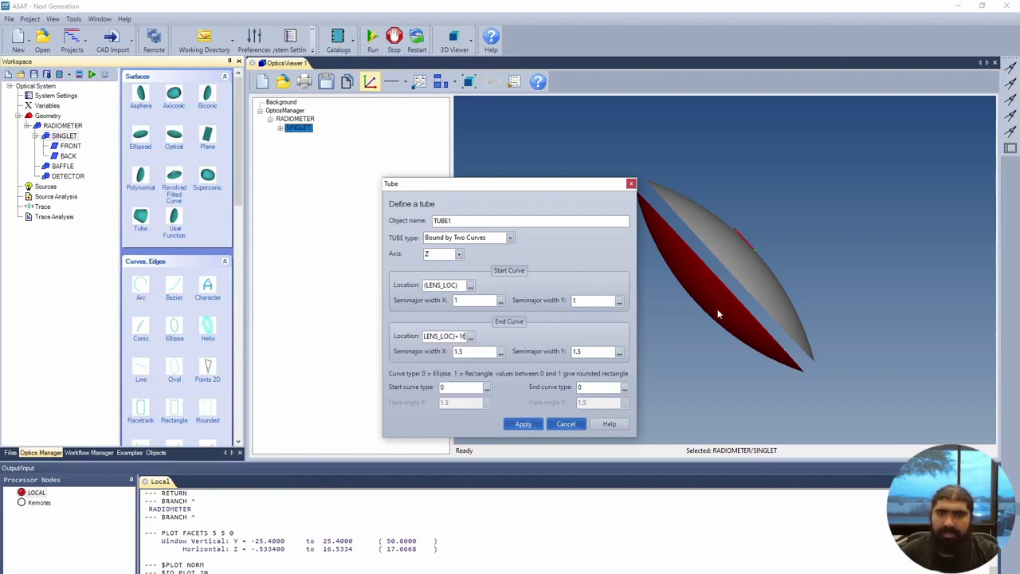
Set the tube's start curve X and Y semimajor widths to (LENS_DIAM)/2.
{"action": "left_click", "coordinate": [500, 301]}
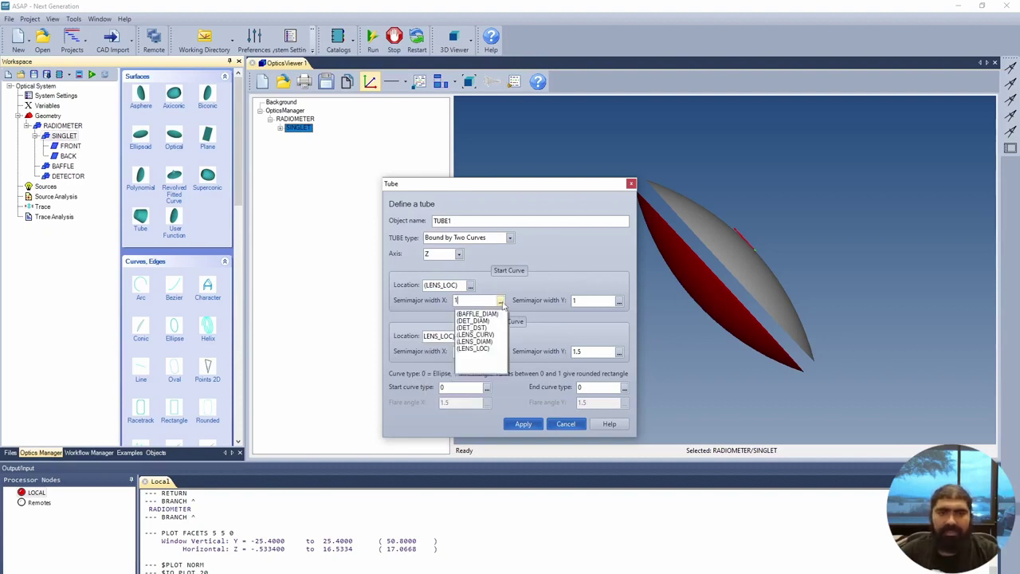
{"action": "left_click", "coordinate": [487, 342]}
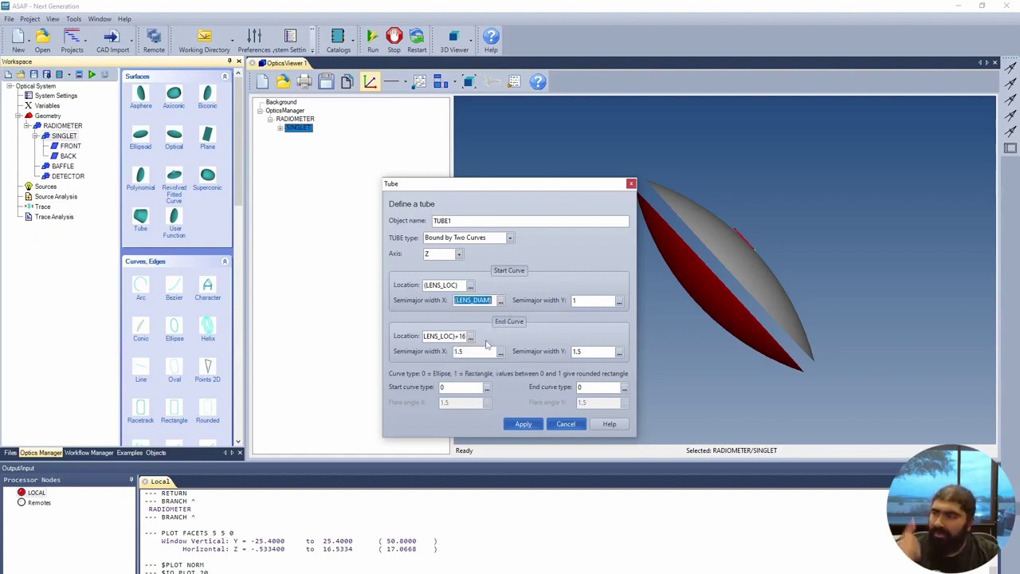
{"action": "key", "text": "End"}
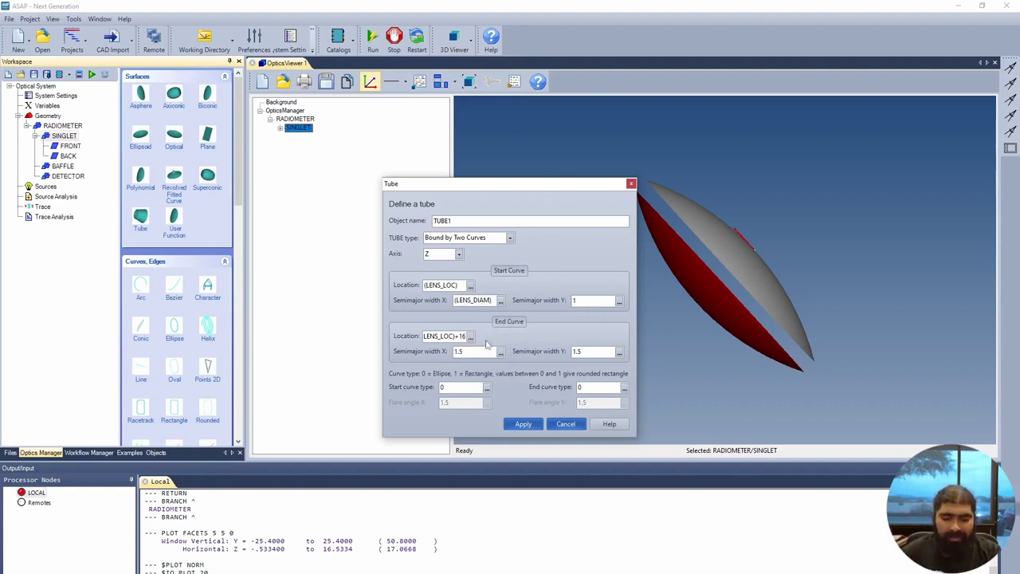
{"action": "type", "text": "/2"}
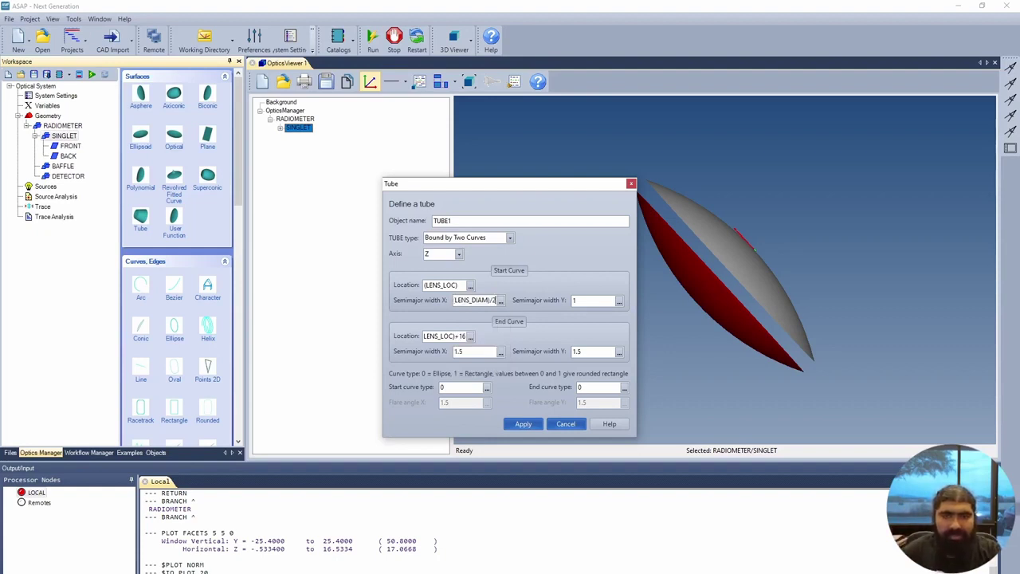
{"action": "double_click", "coordinate": [478, 300]}
{"action": "key", "text": "ctrl+c"}
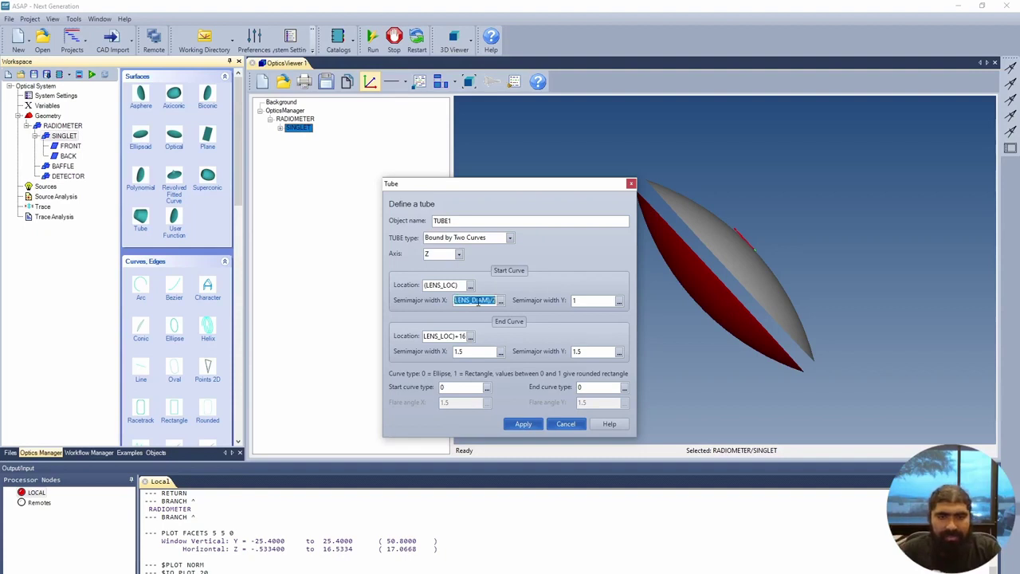
{"action": "double_click", "coordinate": [603, 304]}
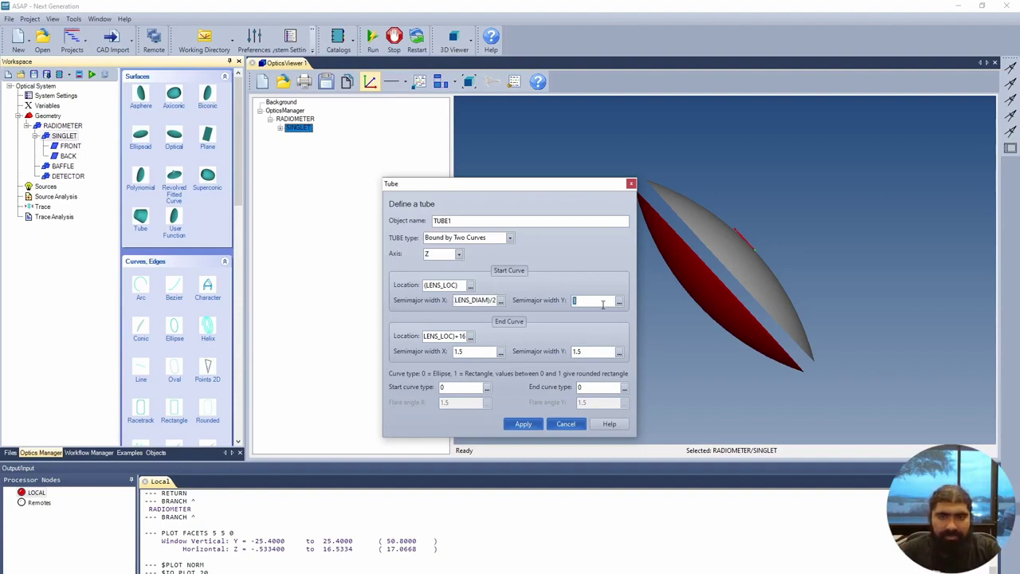
{"action": "key", "text": "ctrl+v"}
Set the end curve's X semimajor width to (LENS_DIAM)/2, try to give Y the same value, and apply the tube definition.
{"action": "double_click", "coordinate": [466, 354]}
{"action": "key", "text": "ctrl+v"}
{"action": "double_click", "coordinate": [601, 352]}
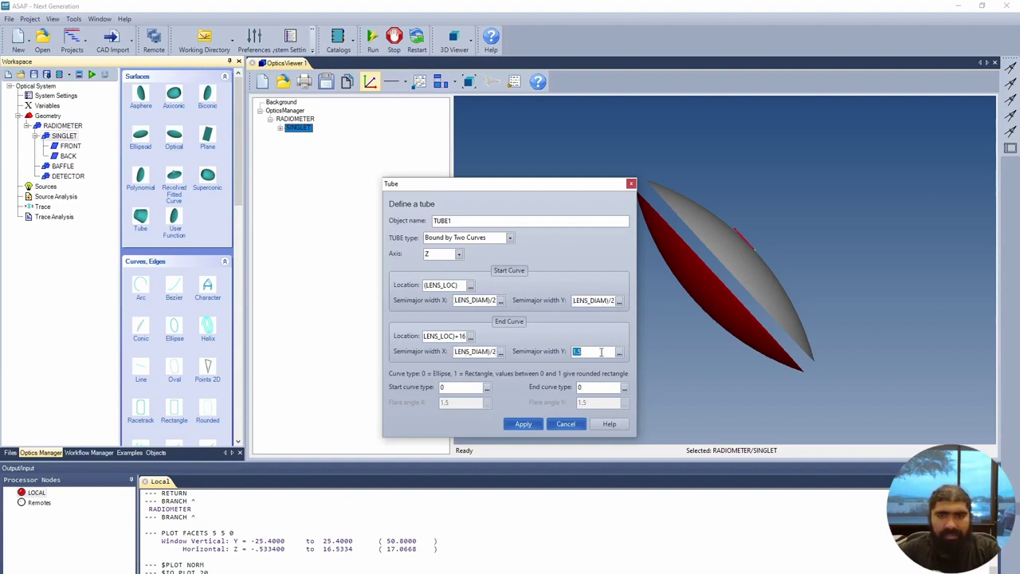
{"action": "left_click", "coordinate": [601, 351]}
{"action": "double_click", "coordinate": [601, 352]}
{"action": "key", "text": "ctrl+v"}
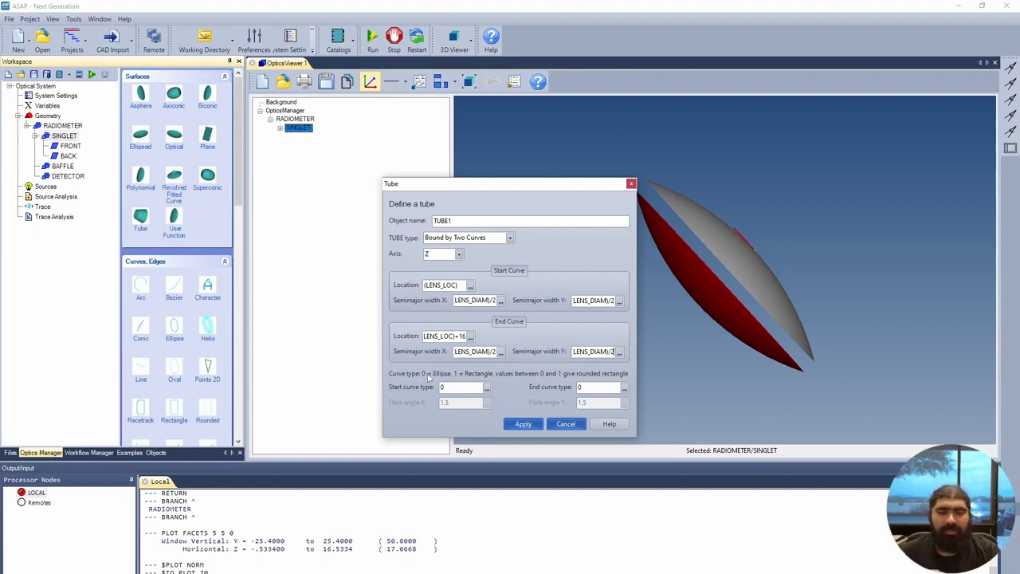
{"action": "left_click", "coordinate": [523, 423]}
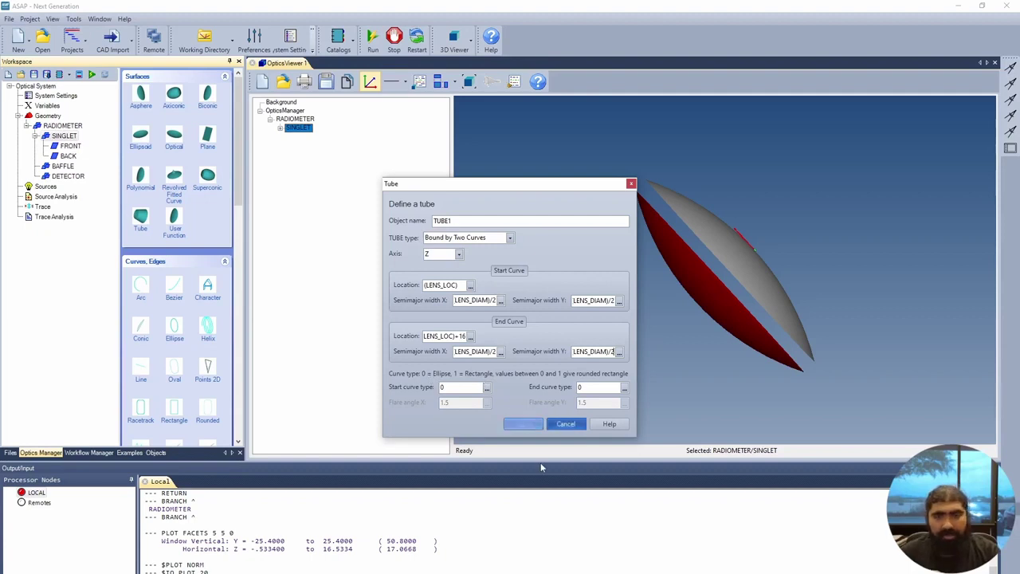
{"action": "left_click", "coordinate": [524, 424]}
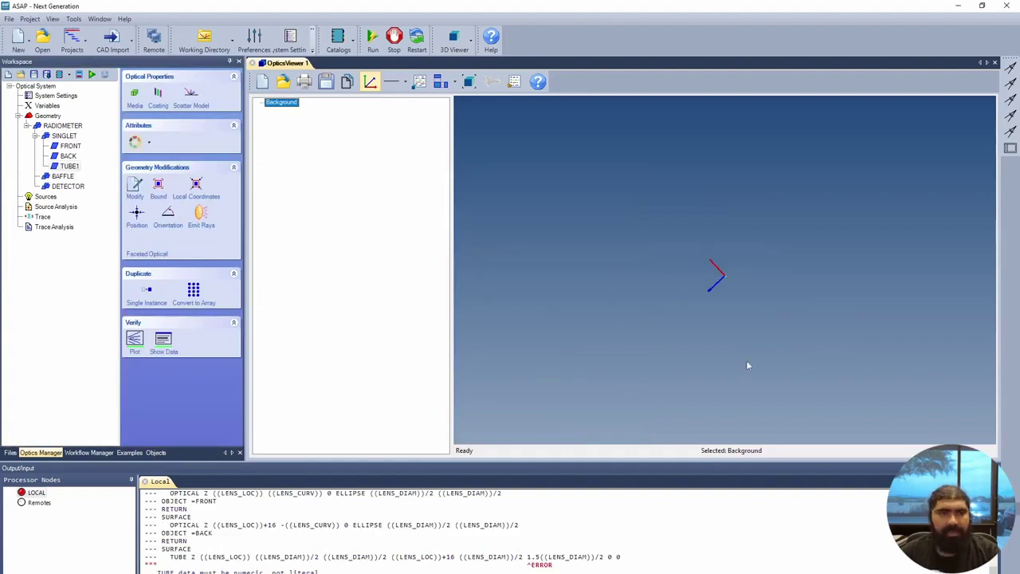
Modify the tube under the SINGLET branch so its object name is EDGE.
{"action": "right_click", "coordinate": [75, 167]}
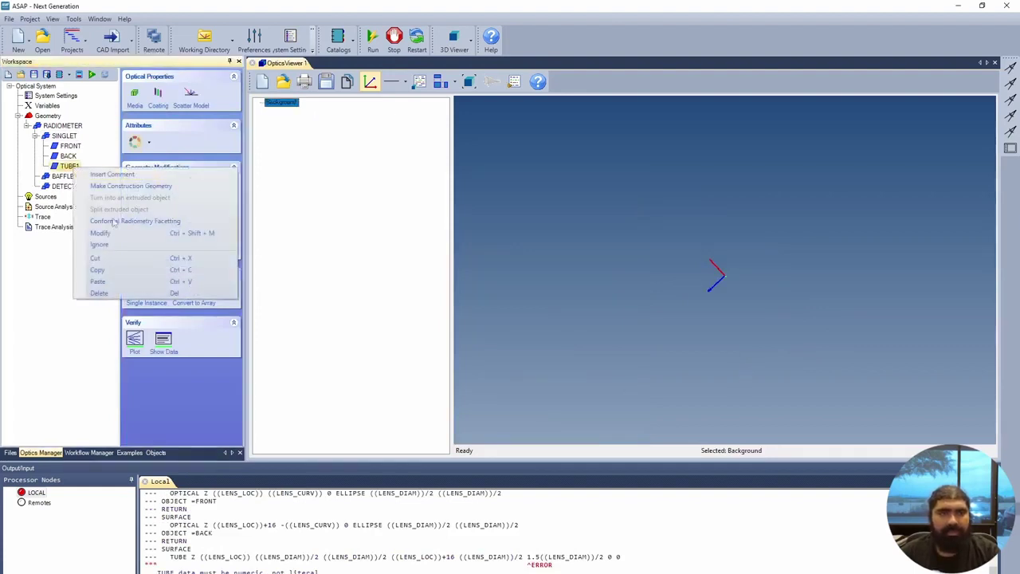
{"action": "left_click", "coordinate": [108, 233]}
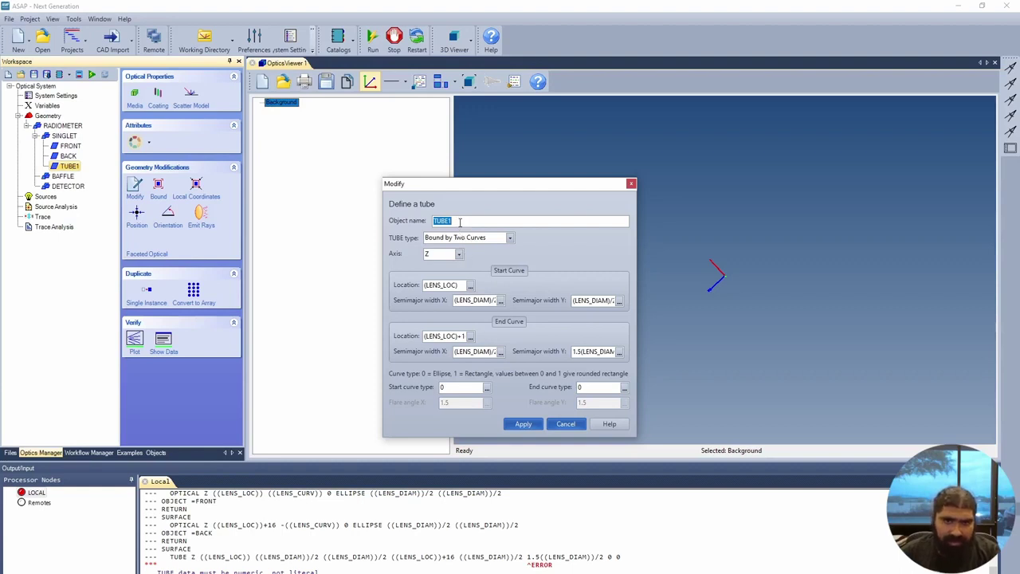
{"action": "type", "text": "EDGE"}
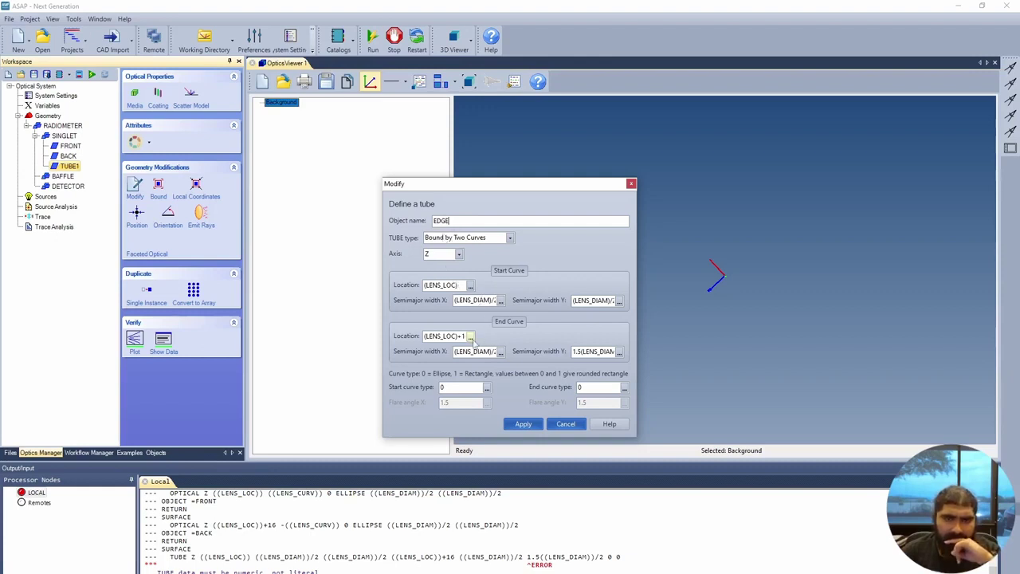
Correct the tube's end curve Y semimajor width to (LENS_DIAM)/2 and apply the modified definition.
{"action": "left_click_drag", "start_coordinate": [485, 352], "coordinate": [522, 342]}
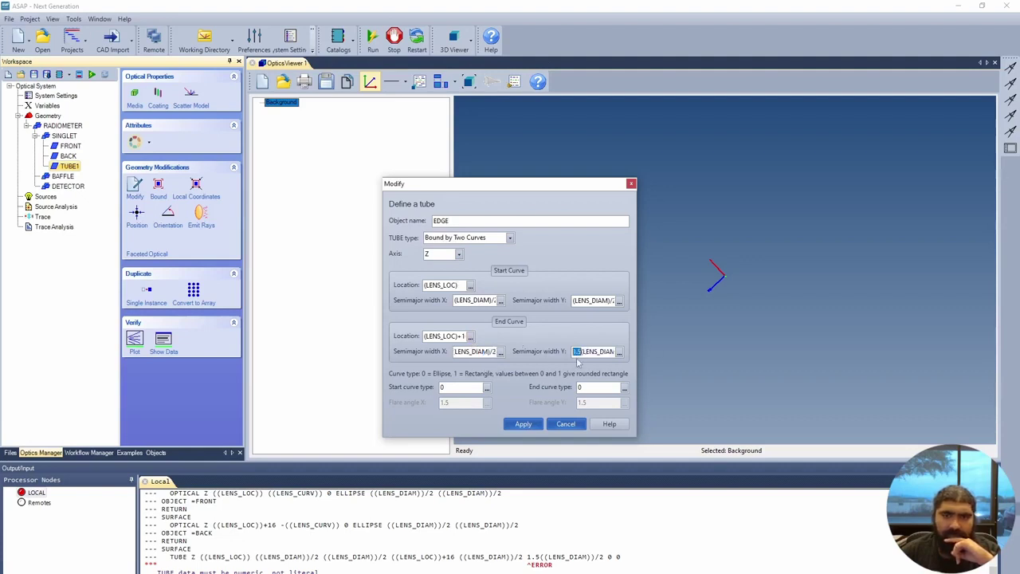
{"action": "key", "text": "BackSpace"}
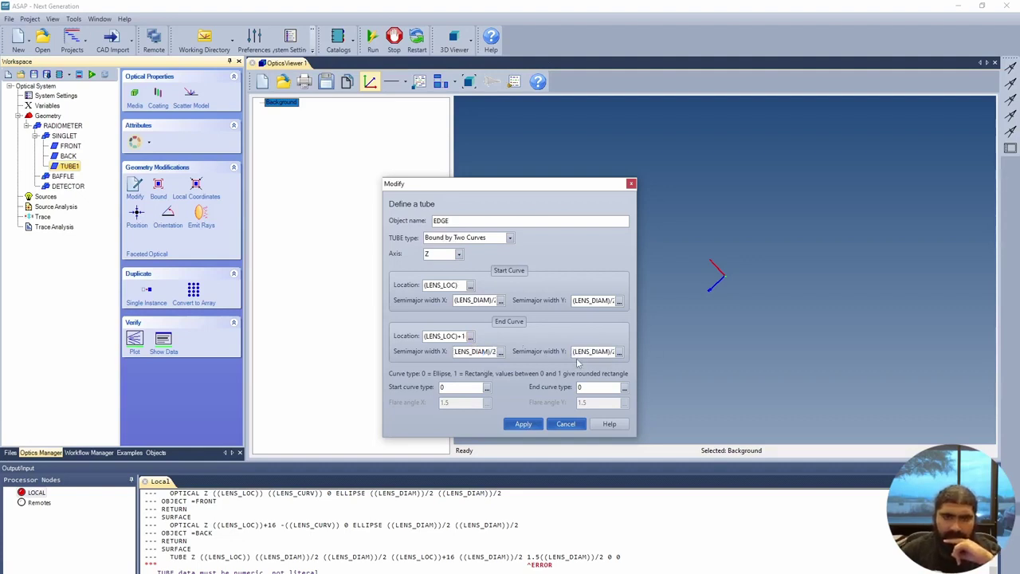
{"action": "left_click_drag", "start_coordinate": [490, 353], "coordinate": [428, 357]}
{"action": "left_click", "coordinate": [433, 337]}
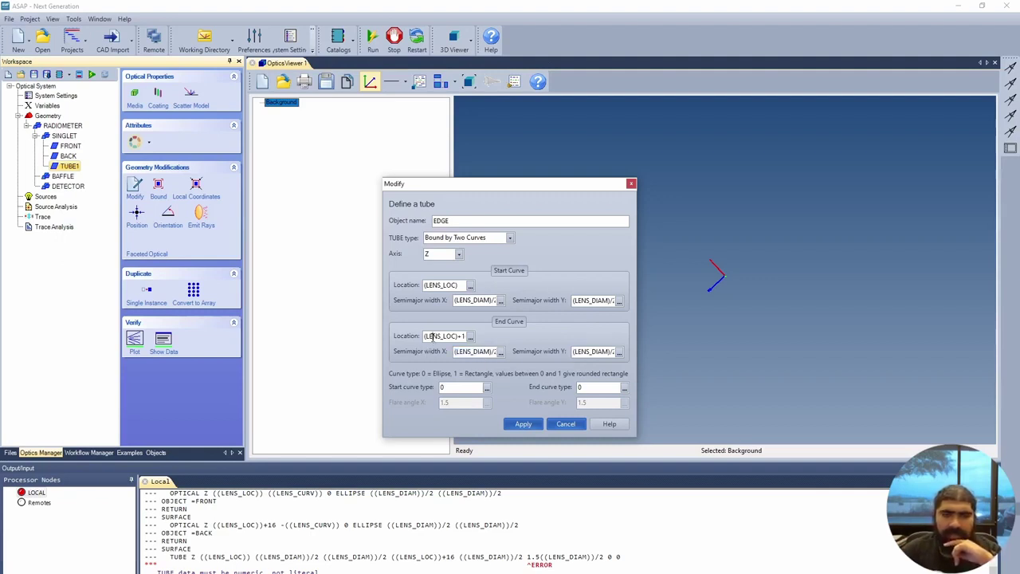
{"action": "left_click_drag", "start_coordinate": [599, 298], "coordinate": [504, 298]}
{"action": "left_click", "coordinate": [490, 300]}
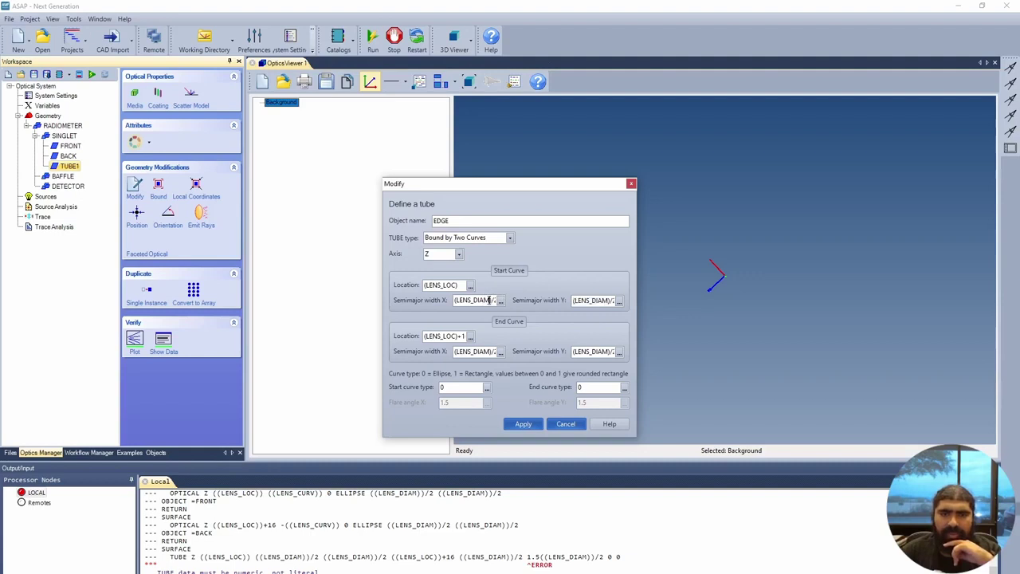
{"action": "left_click", "coordinate": [528, 429]}
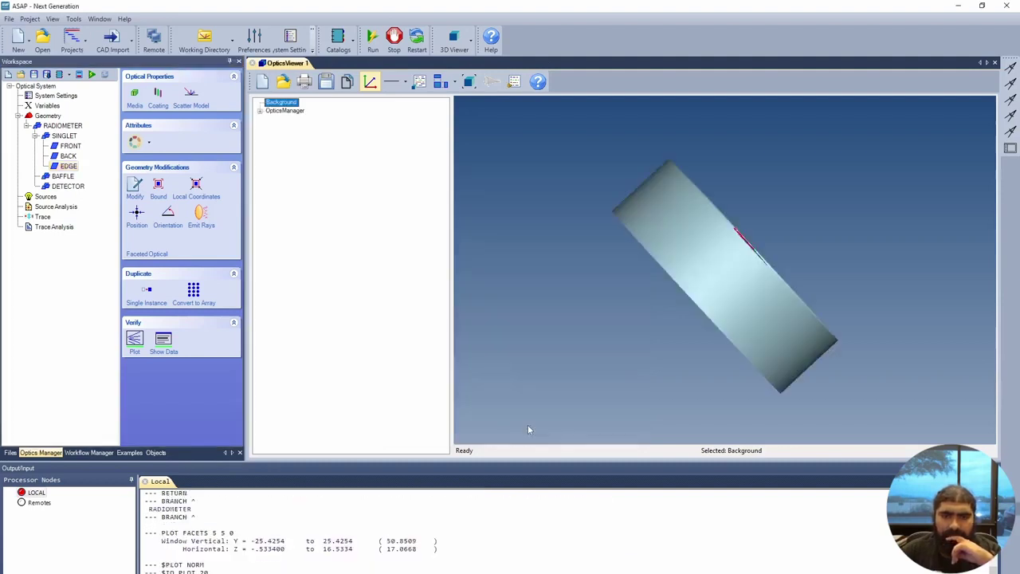
{"action": "mouse_move", "coordinate": [790, 322]}
{"action": "left_mouse_down"}
{"action": "mouse_move", "coordinate": [668, 365]}
{"action": "mouse_move", "coordinate": [734, 295]}
{"action": "mouse_move", "coordinate": [837, 257]}
{"action": "mouse_move", "coordinate": [808, 312]}
{"action": "mouse_move", "coordinate": [809, 259]}
{"action": "mouse_move", "coordinate": [781, 307]}
{"action": "left_mouse_up"}
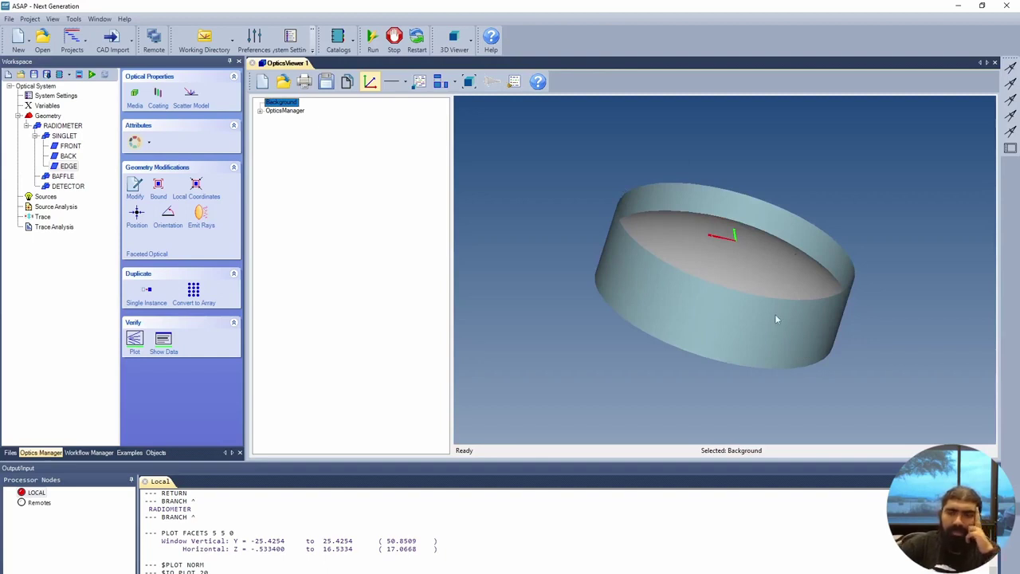
Start a complex bound on the EDGE tube, including the SINGLET's FRONT and BACK surfaces with AND logic.
{"action": "left_click_drag", "start_coordinate": [777, 320], "coordinate": [774, 361]}
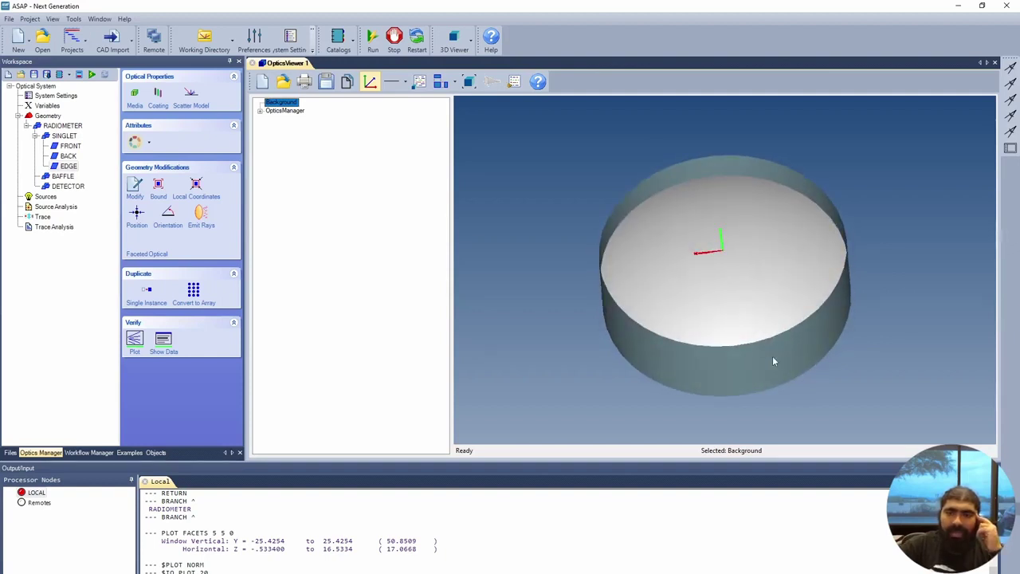
{"action": "left_click_drag", "start_coordinate": [754, 349], "coordinate": [841, 291]}
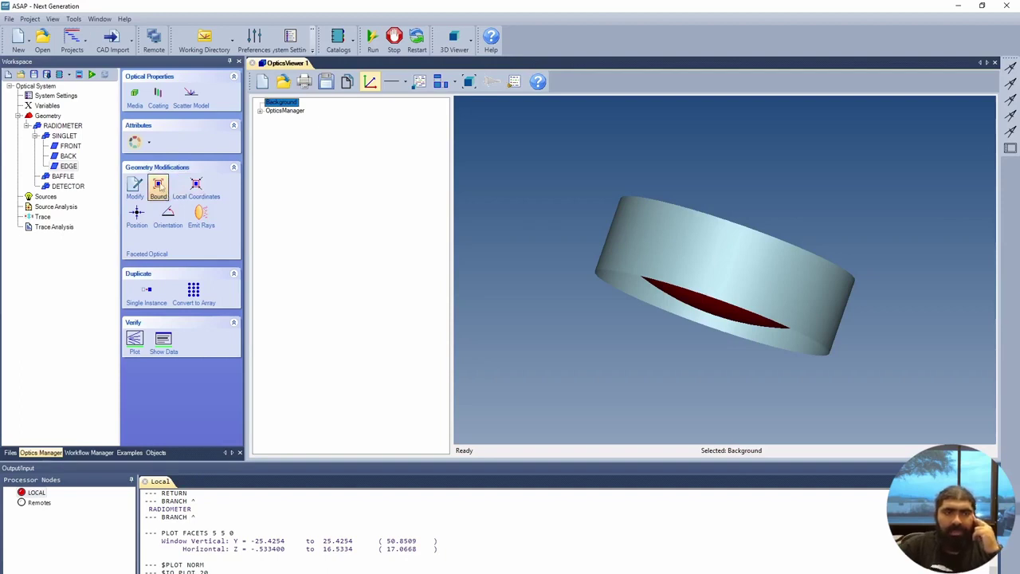
{"action": "left_click", "coordinate": [158, 188]}
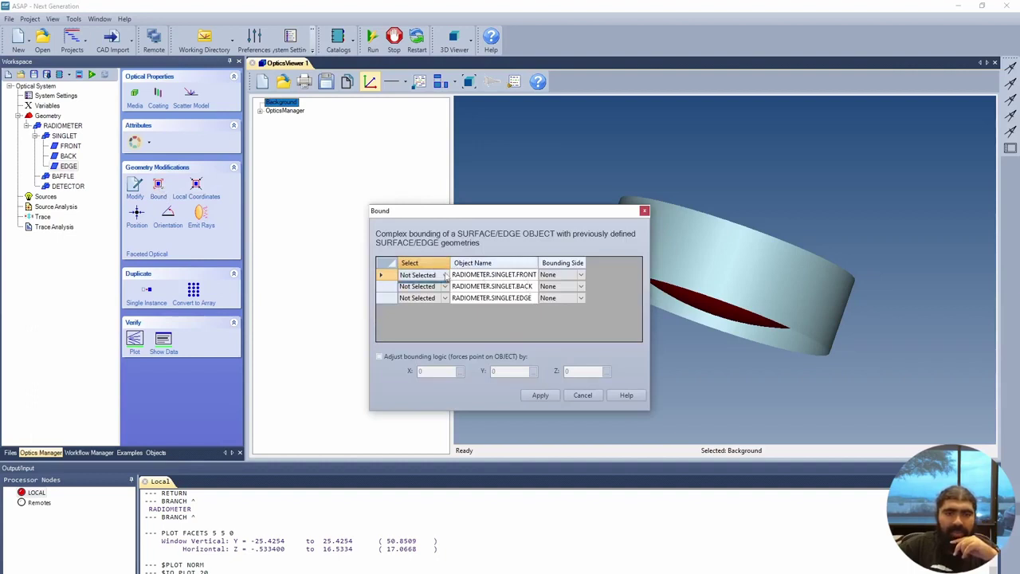
{"action": "left_click", "coordinate": [444, 274]}
{"action": "left_click", "coordinate": [443, 289]}
{"action": "left_click", "coordinate": [444, 288]}
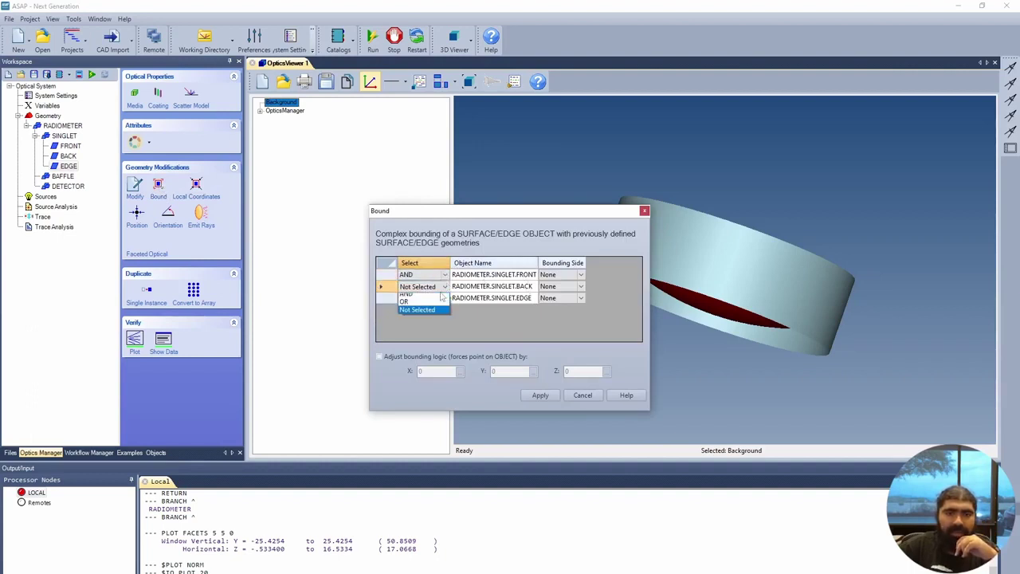
{"action": "left_click", "coordinate": [440, 301]}
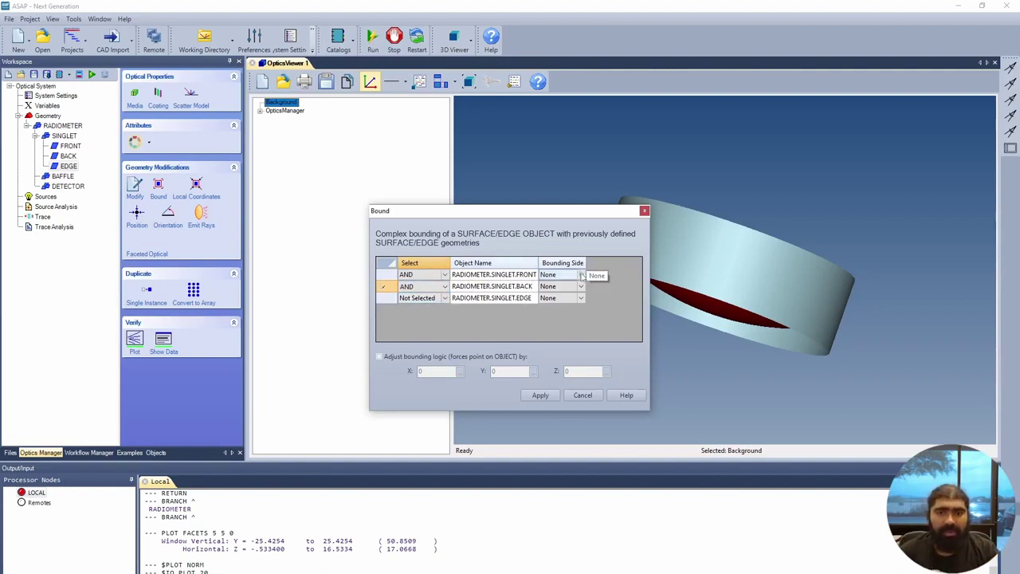
Set the bounding side to + for FRONT and - for BACK, and apply the bounds to EDGE.
{"action": "left_click", "coordinate": [583, 275]}
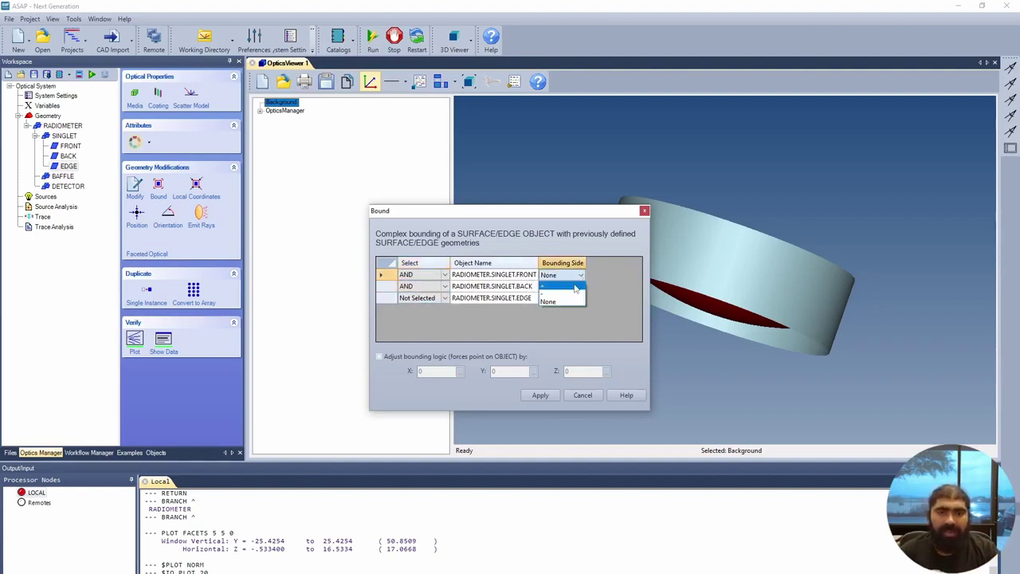
{"action": "left_click", "coordinate": [575, 287]}
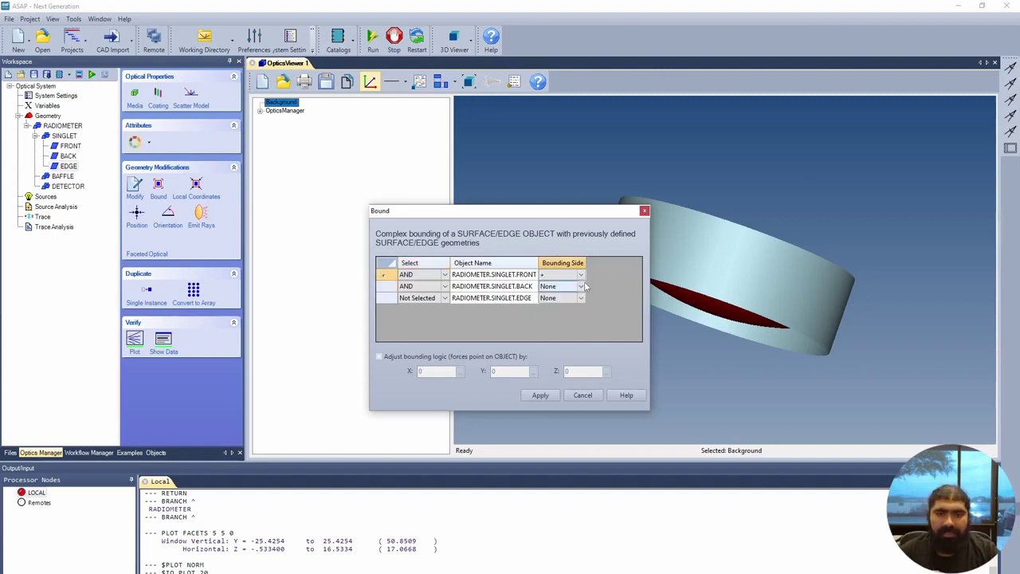
{"action": "left_click", "coordinate": [581, 287]}
{"action": "left_click", "coordinate": [567, 307]}
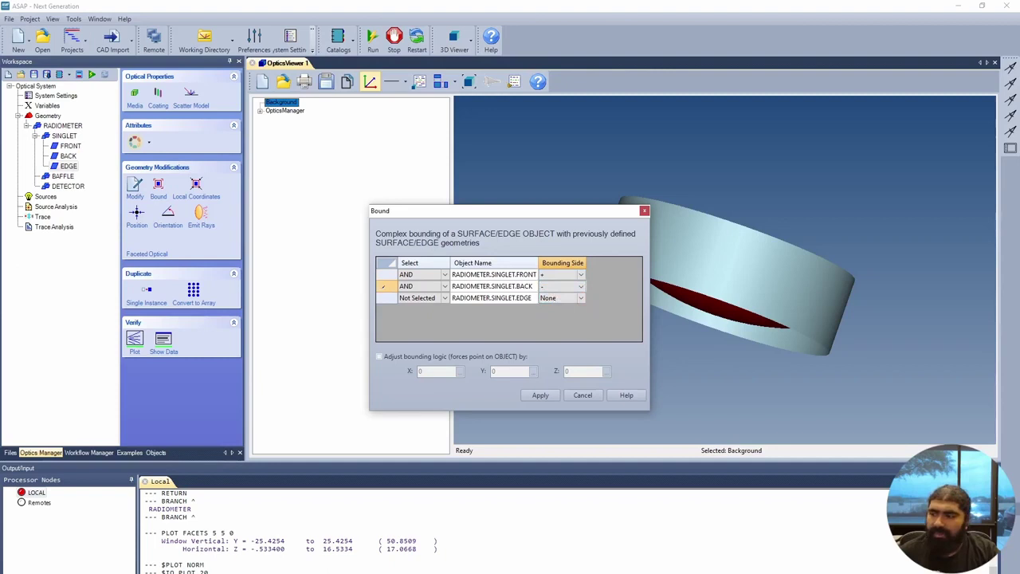
{"action": "left_click", "coordinate": [543, 395]}
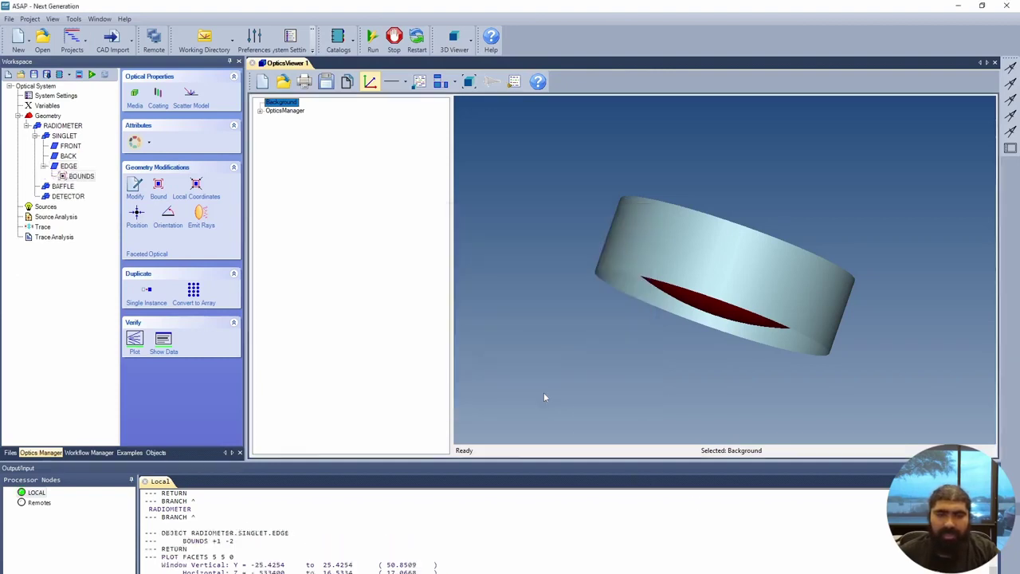
{"action": "left_click_drag", "start_coordinate": [813, 317], "coordinate": [740, 259]}
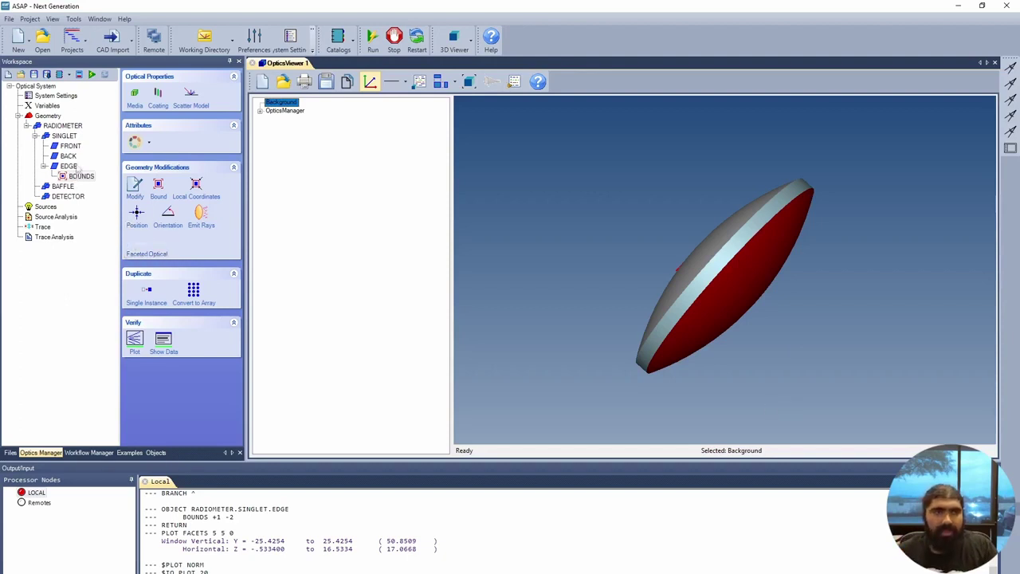
Assign media to the SINGLET branch, keeping AIR as Medium 1 and choosing Fused_Silica from the catalog as Medium 2.
{"action": "left_click", "coordinate": [66, 136]}
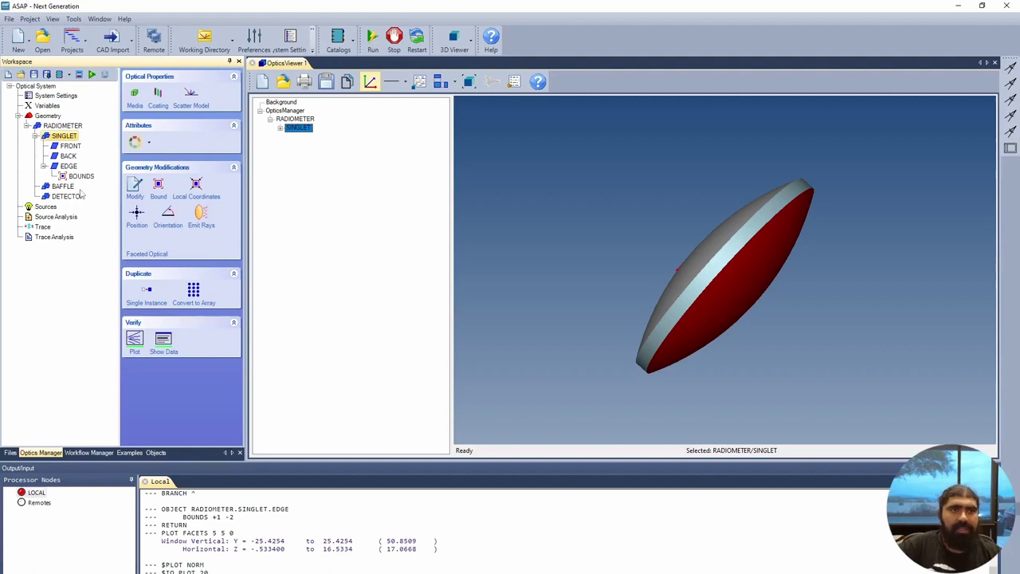
{"action": "left_click", "coordinate": [136, 97]}
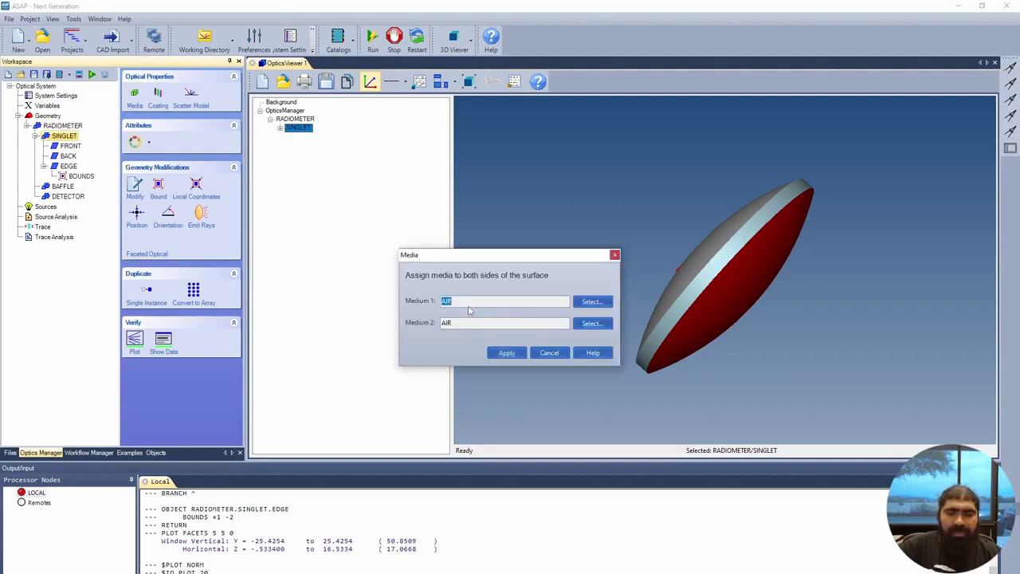
{"action": "left_click", "coordinate": [593, 323]}
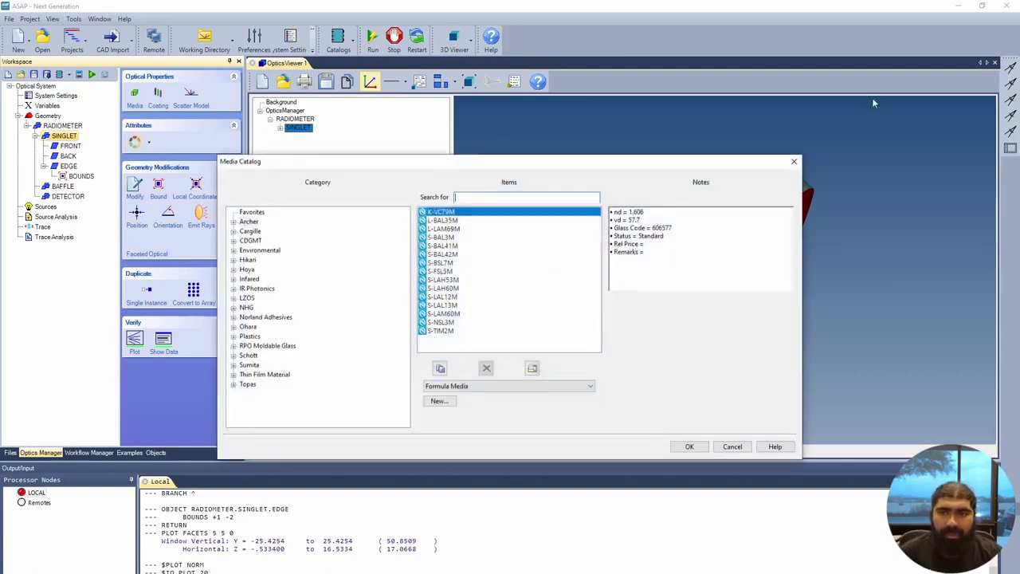
{"action": "left_click", "coordinate": [794, 161]}
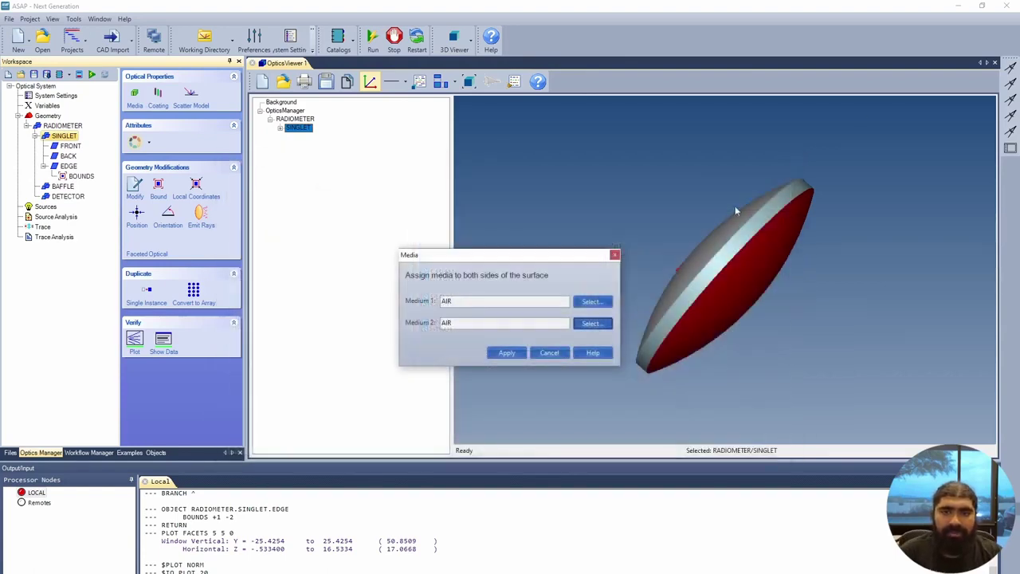
{"action": "left_click", "coordinate": [594, 324]}
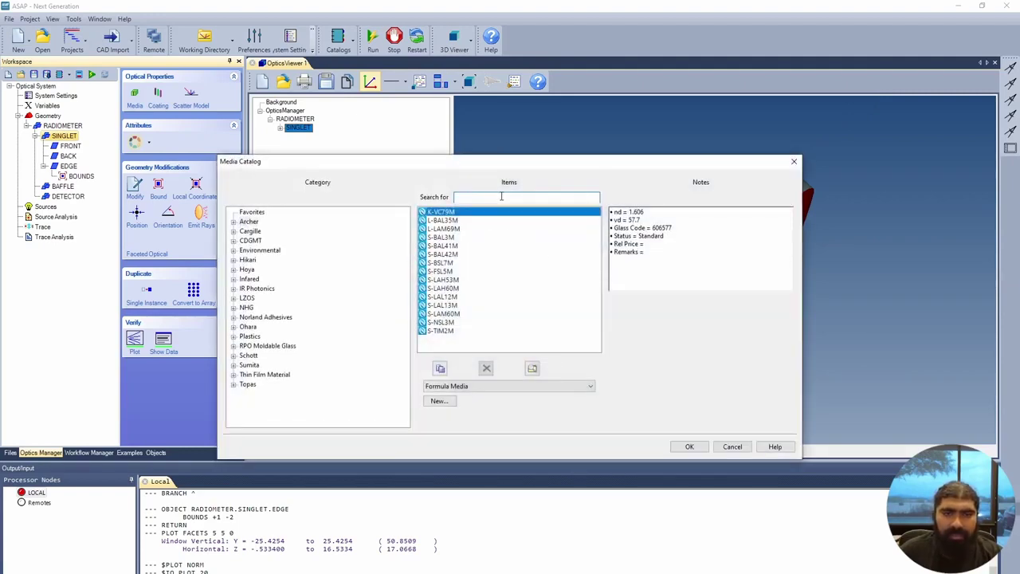
{"action": "type", "text": "FUSED"}
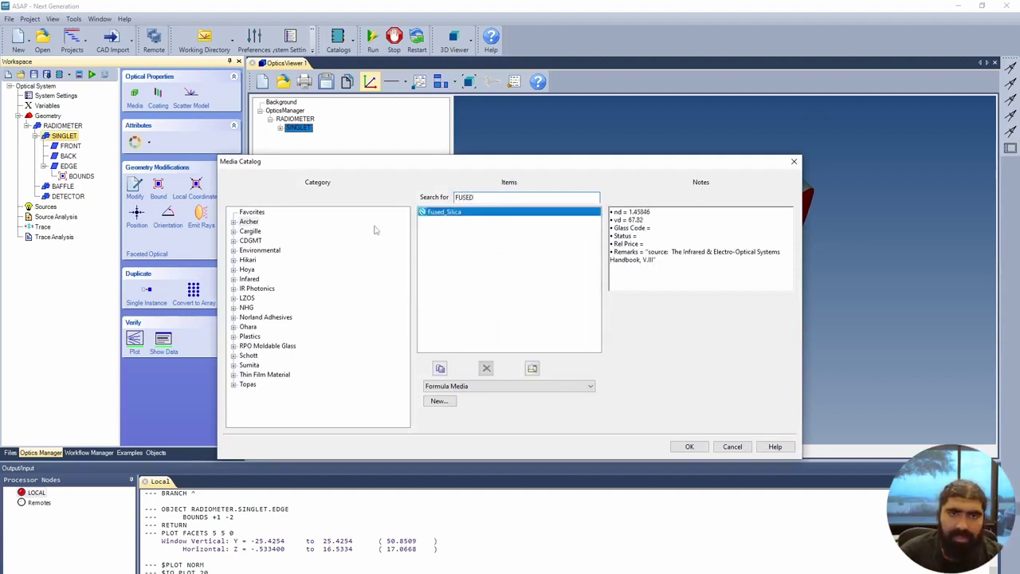
{"action": "double_click", "coordinate": [448, 213]}
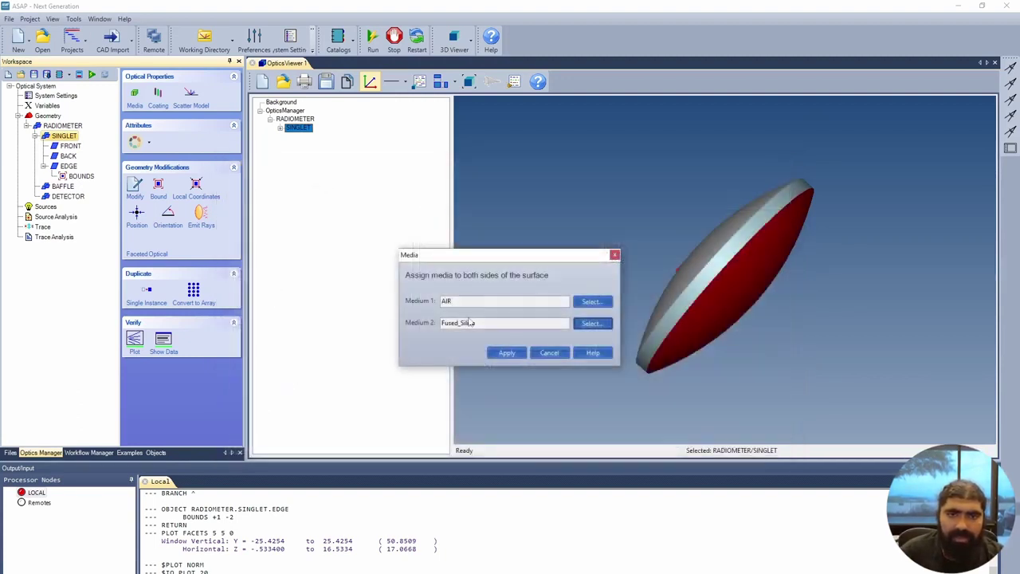
{"action": "left_click", "coordinate": [503, 354]}
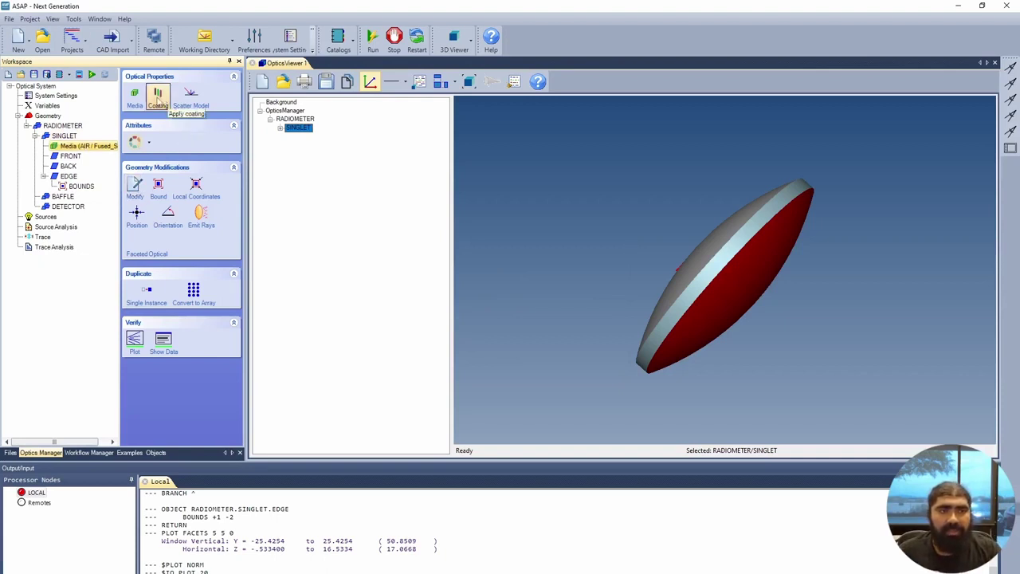
{"action": "left_click", "coordinate": [159, 97]}
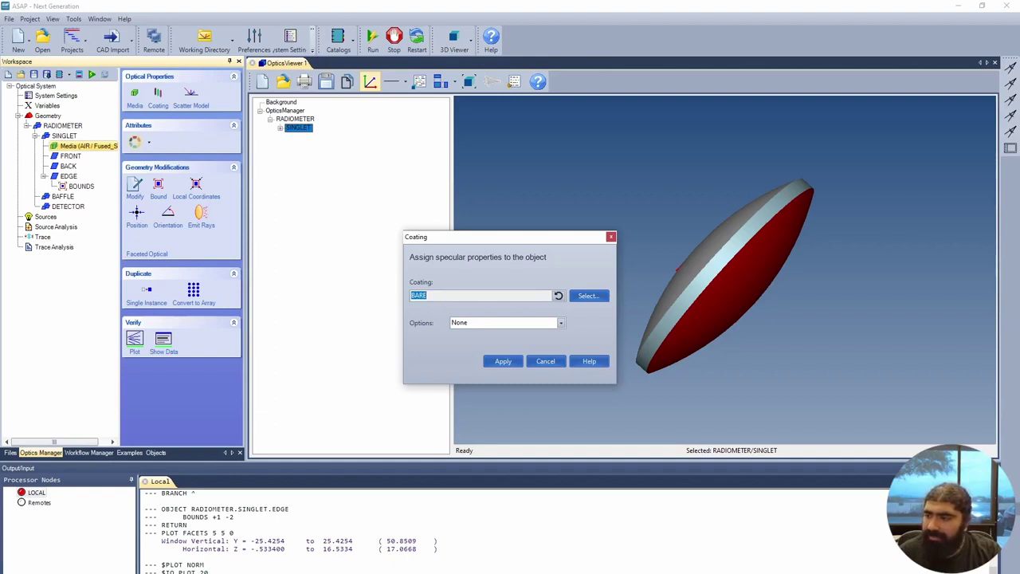
{"action": "left_click", "coordinate": [559, 296]}
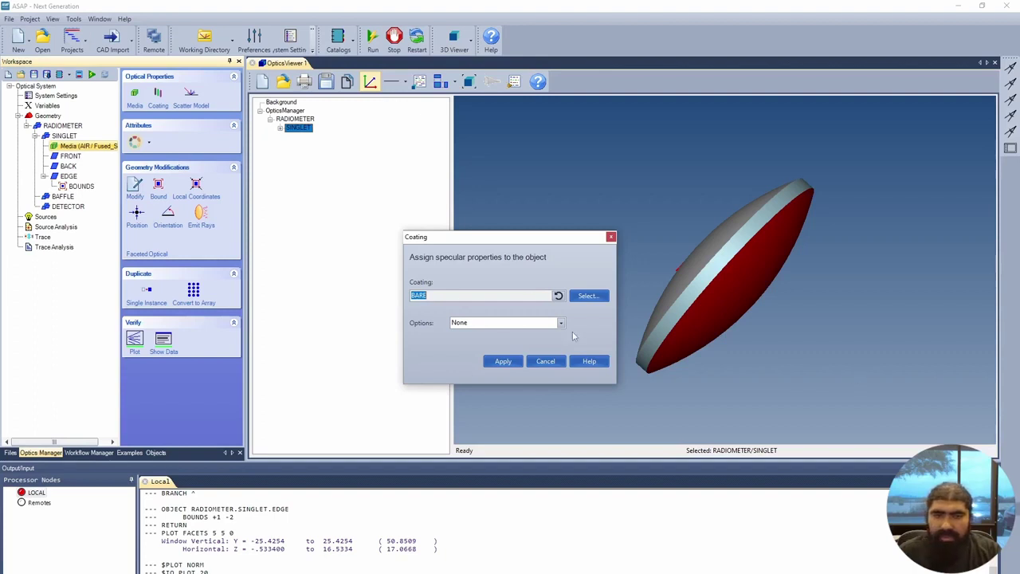
{"action": "left_click", "coordinate": [610, 237]}
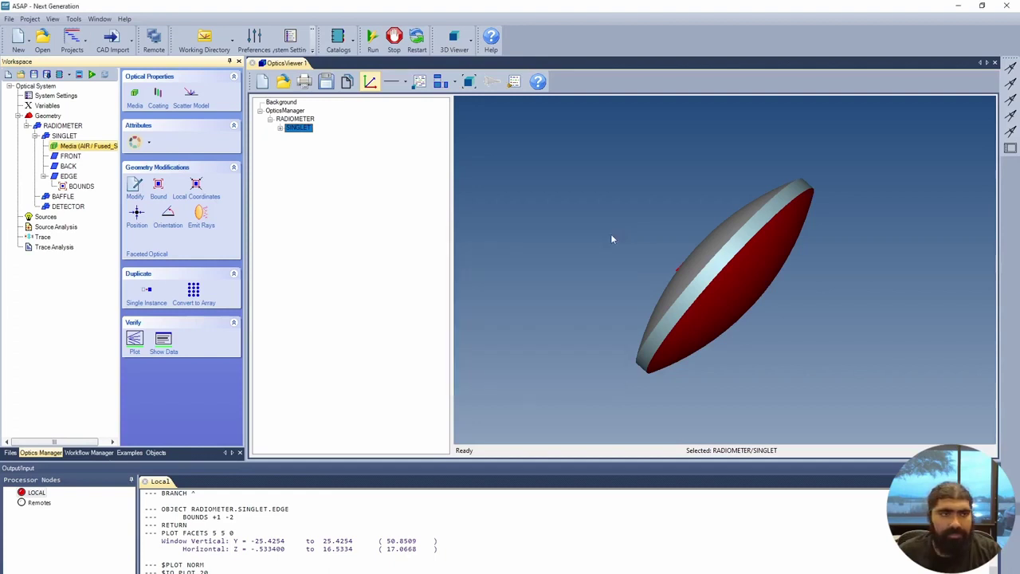
Apply a BARE coating with the Transmit only option to the SINGLET branch.
{"action": "left_click", "coordinate": [157, 94]}
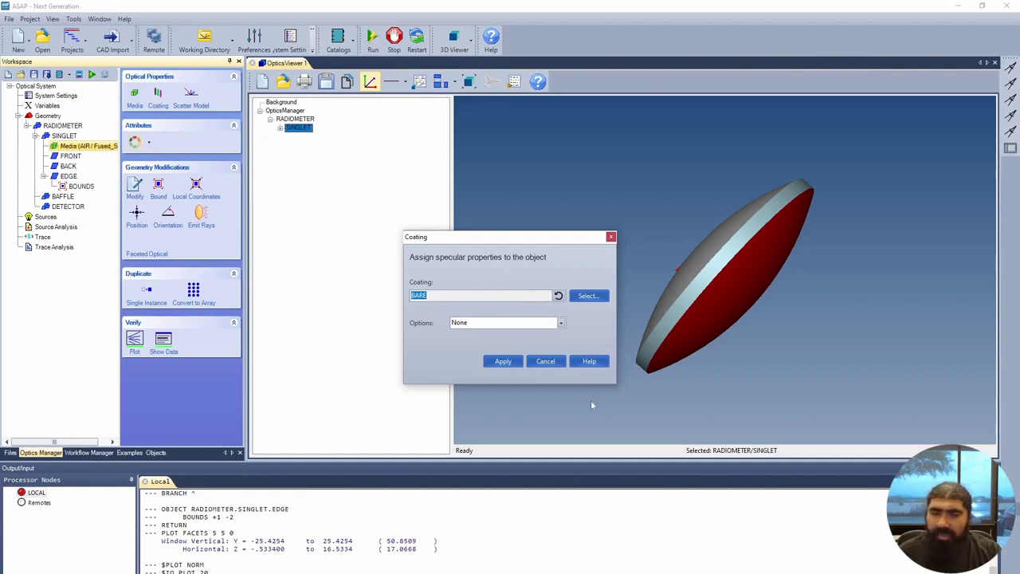
{"action": "left_click", "coordinate": [560, 322]}
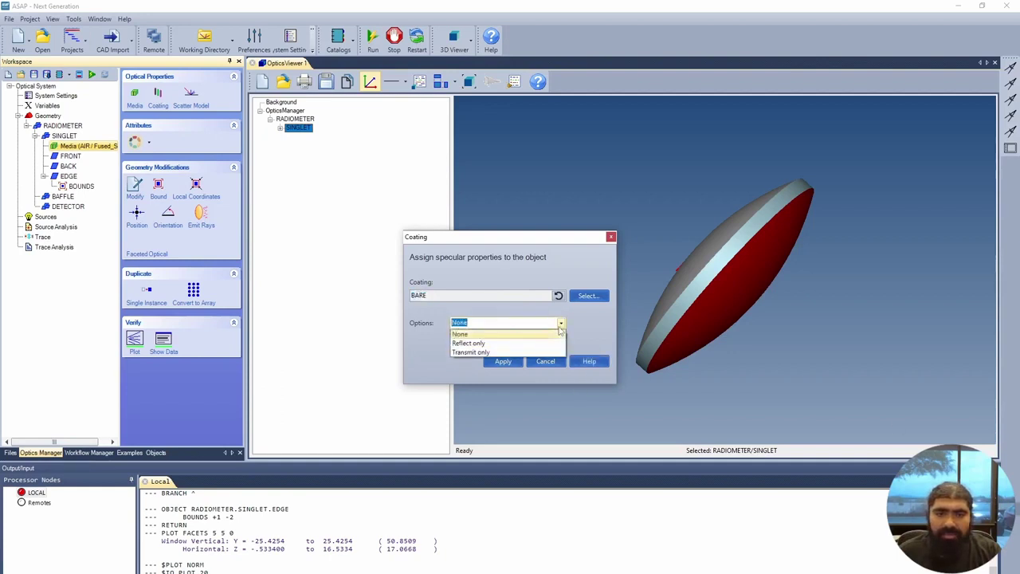
{"action": "left_click", "coordinate": [502, 351]}
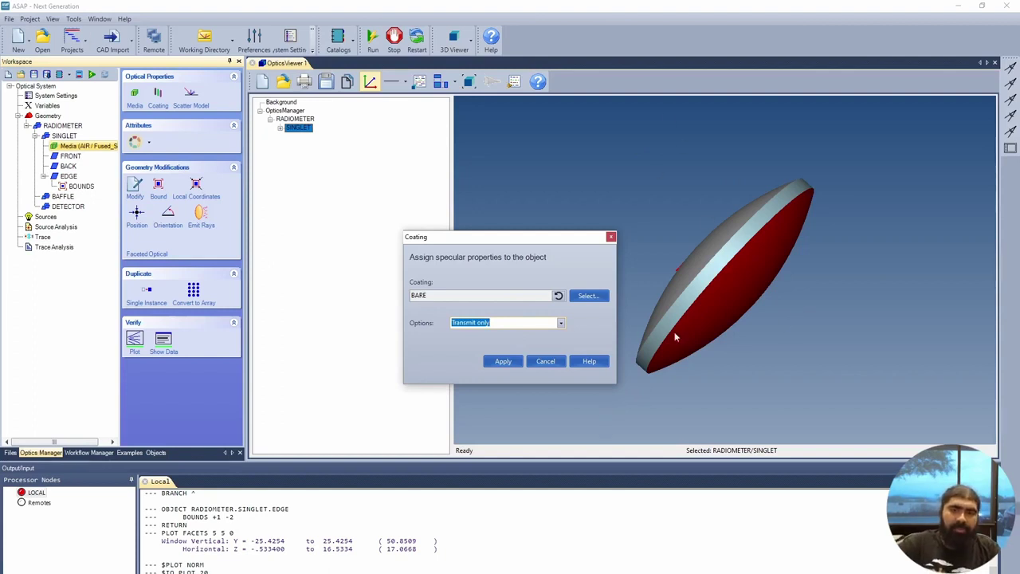
{"action": "left_click", "coordinate": [503, 361]}
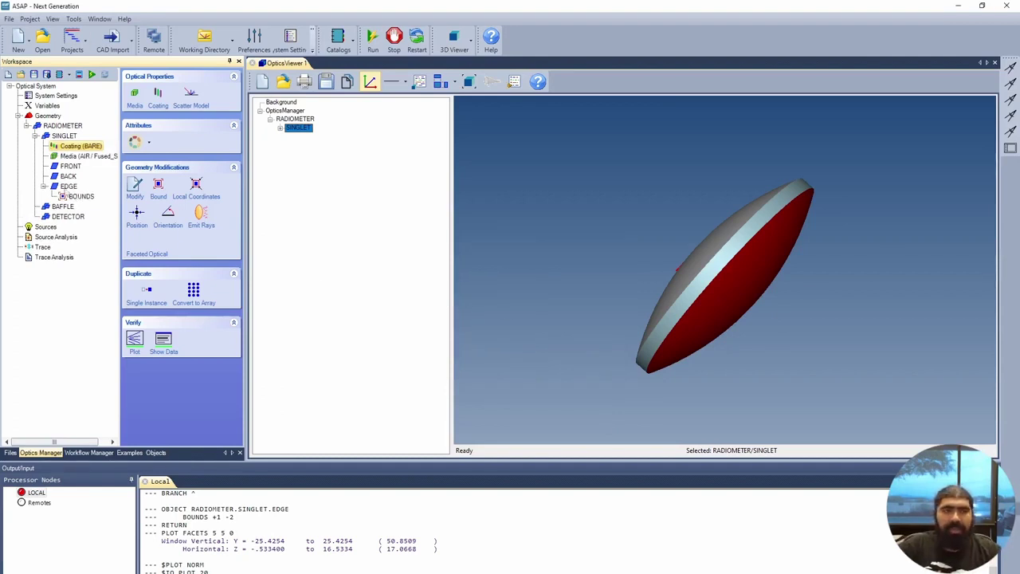
Assign the Perfectly Absorbing catalog coating to the EDGE object, overriding the SINGLET's coating.
{"action": "left_click", "coordinate": [69, 187]}
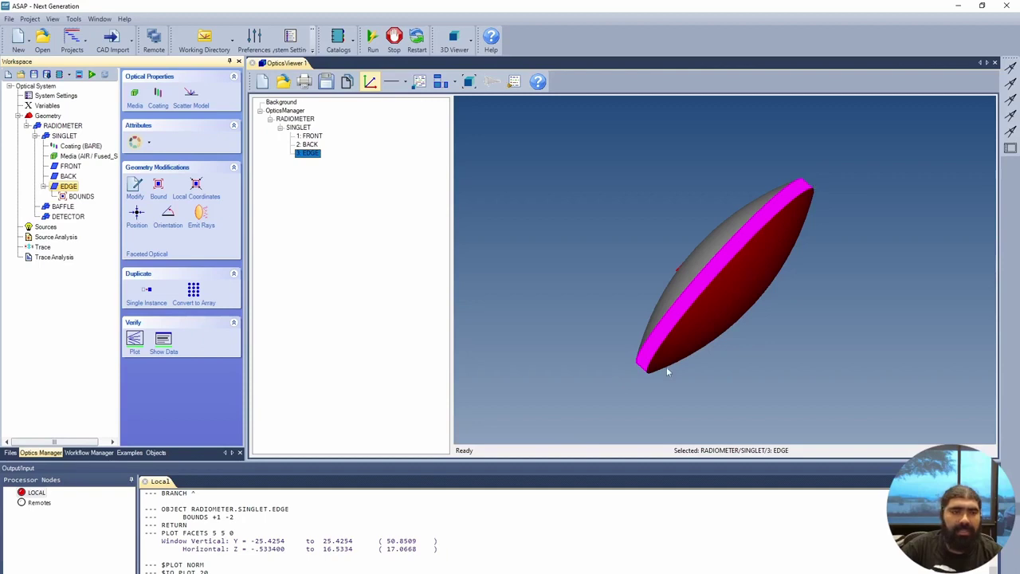
{"action": "right_click", "coordinate": [69, 188]}
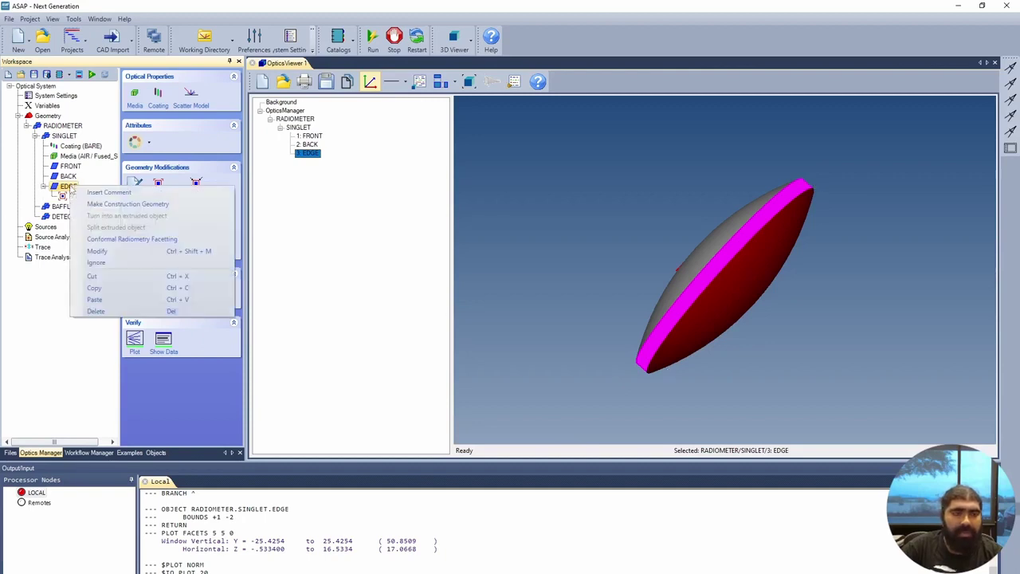
{"action": "key", "text": "Escape"}
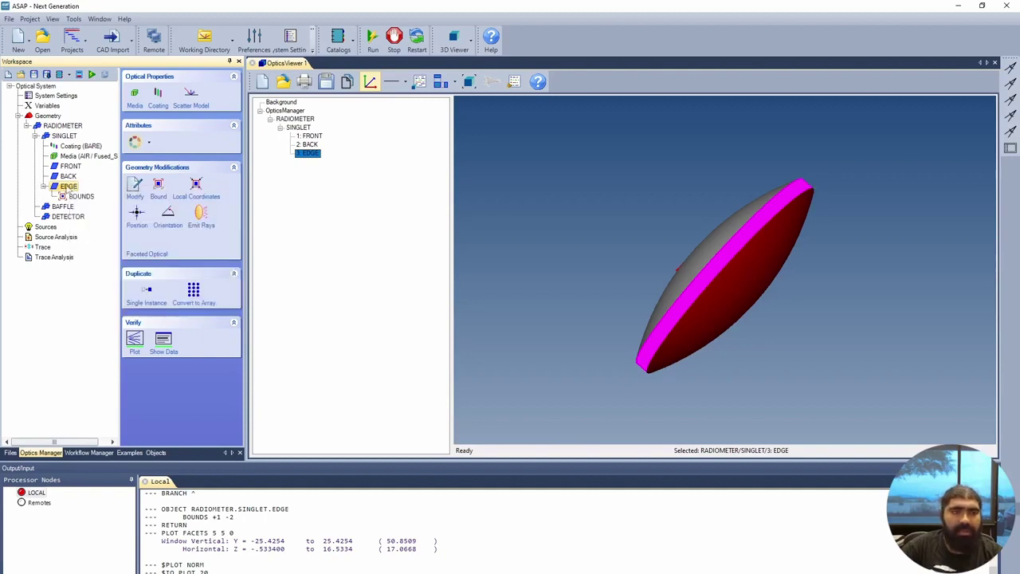
{"action": "left_click", "coordinate": [158, 97]}
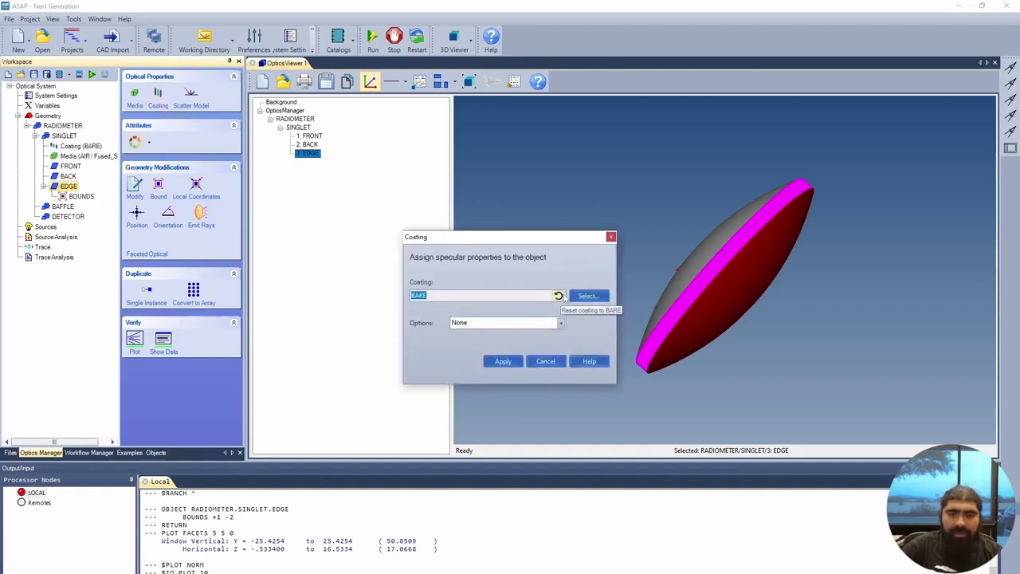
{"action": "left_click", "coordinate": [586, 296]}
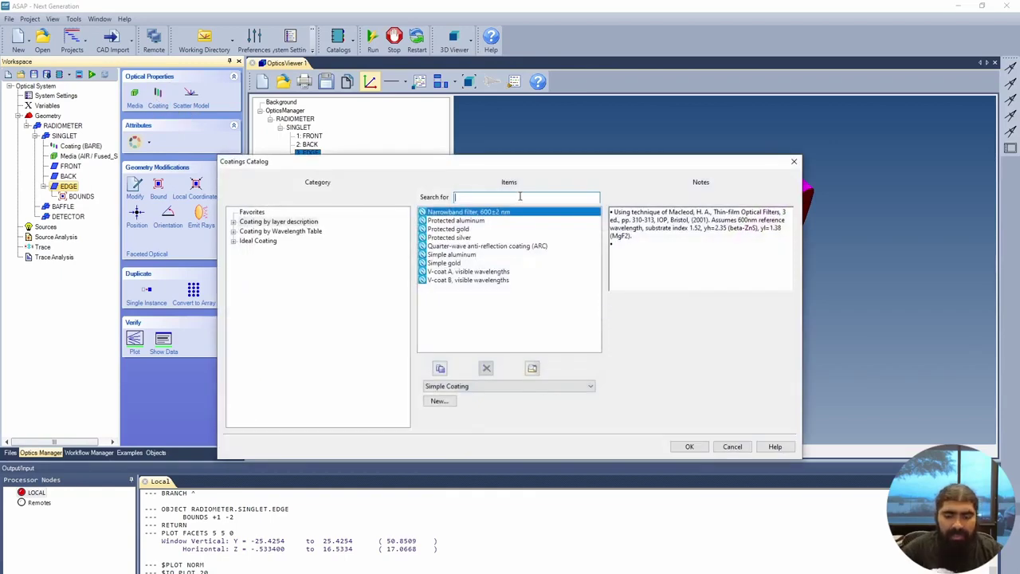
{"action": "type", "text": "PERF"}
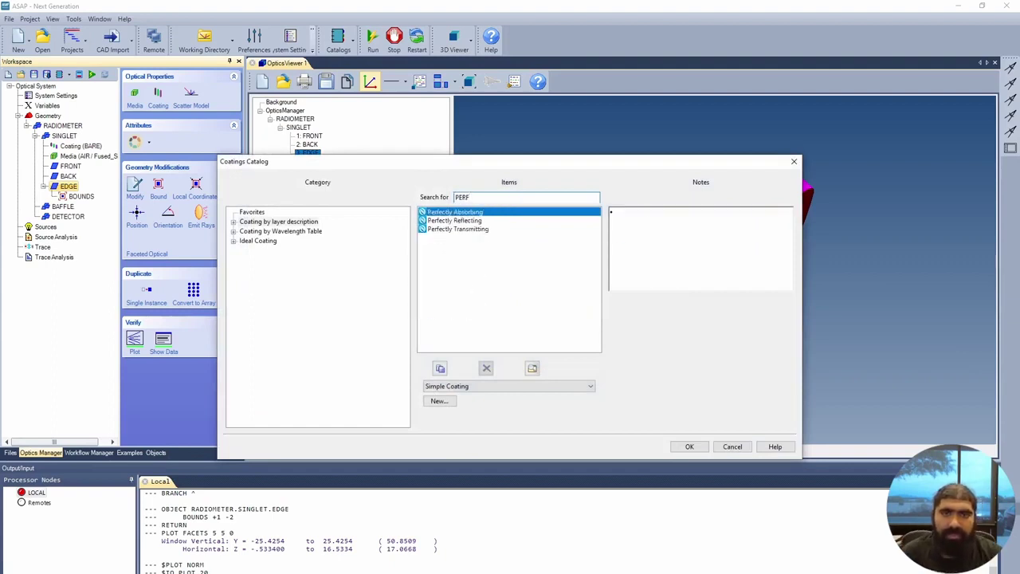
{"action": "double_click", "coordinate": [474, 213]}
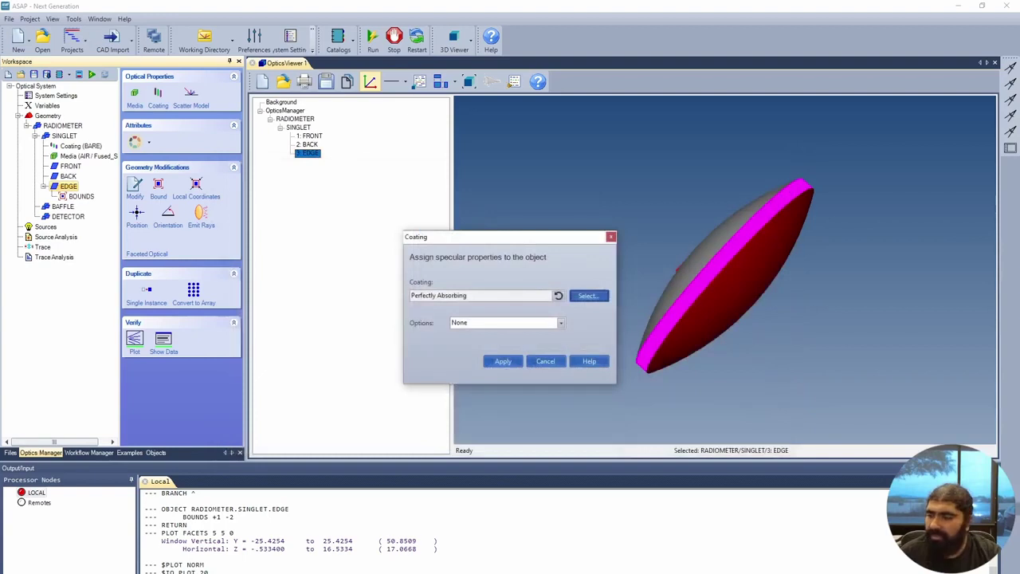
{"action": "left_click", "coordinate": [511, 363]}
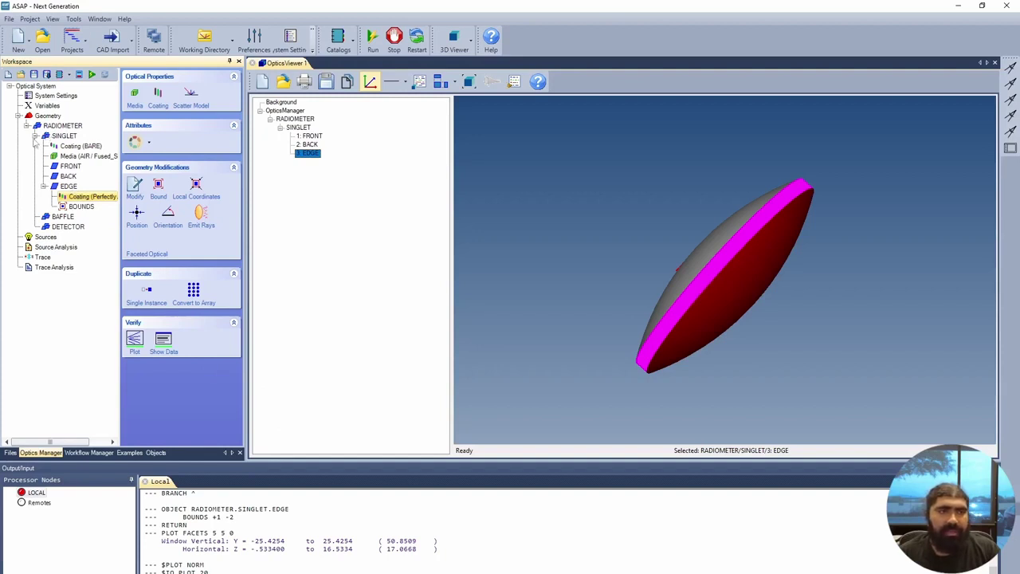
Display the SINGLET branch as transparent in the 3D viewer.
{"action": "left_click", "coordinate": [770, 381]}
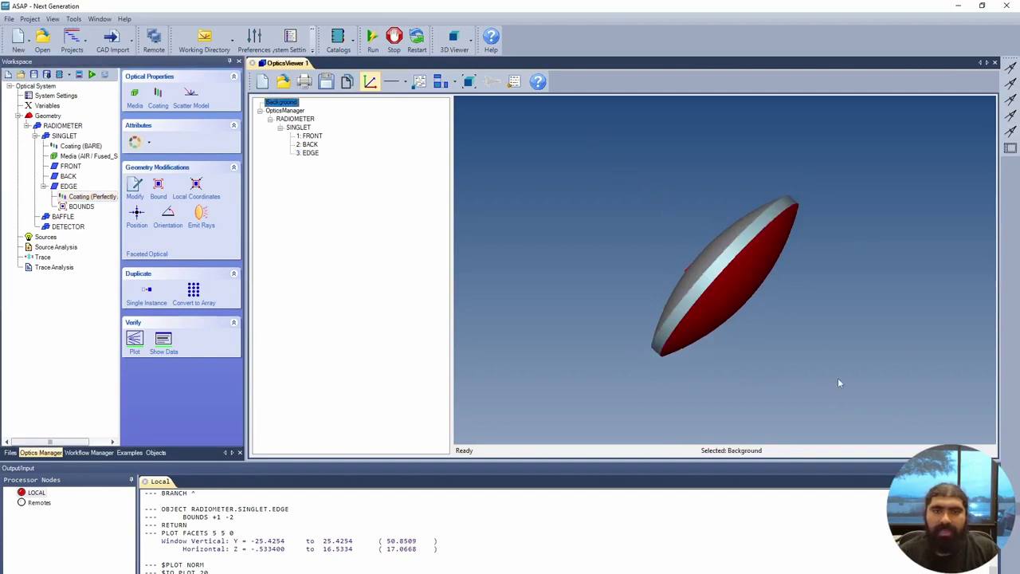
{"action": "left_click", "coordinate": [301, 130]}
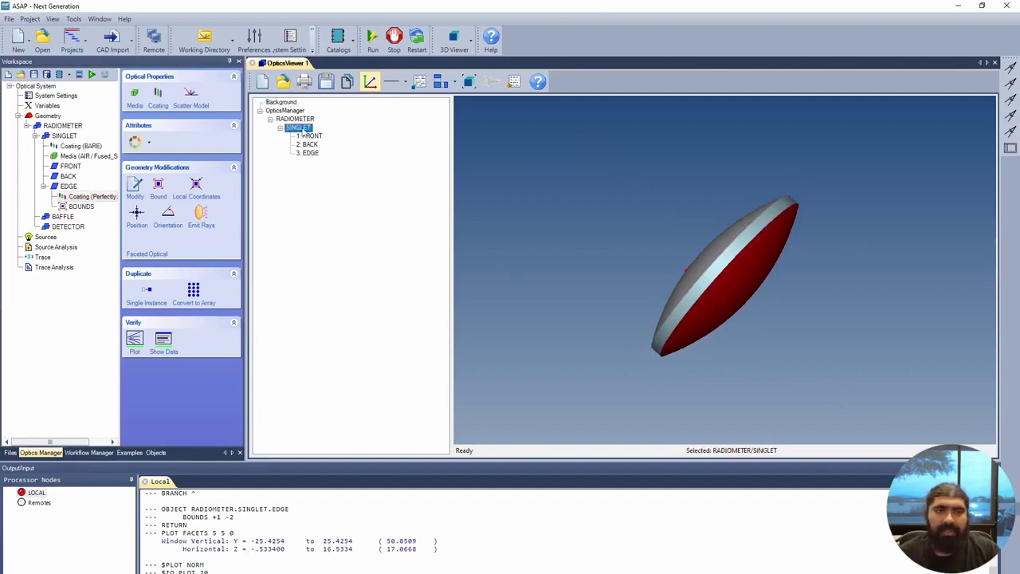
{"action": "right_click", "coordinate": [303, 134]}
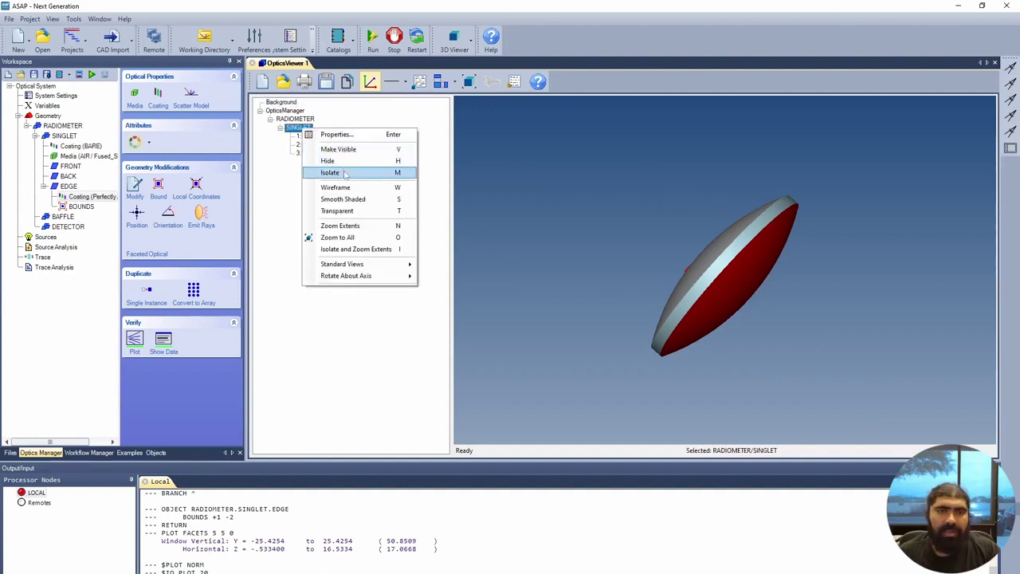
{"action": "left_click", "coordinate": [336, 210]}
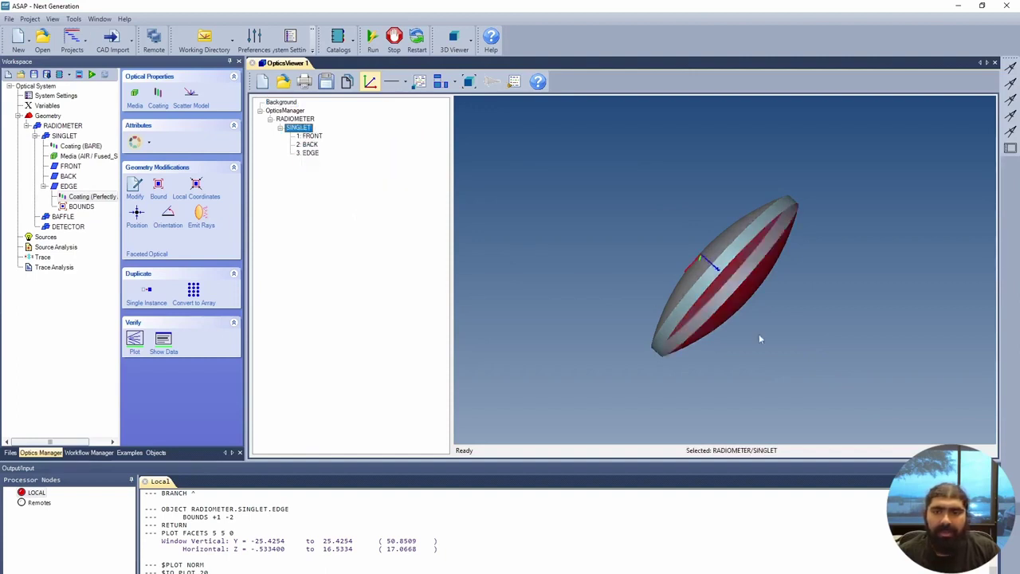
{"action": "scroll", "coordinate": [761, 334], "scroll_direction": "up", "scroll_amount": 2}
{"action": "right_click", "coordinate": [735, 299]}
{"action": "left_click_drag", "start_coordinate": [678, 273], "coordinate": [709, 288]}
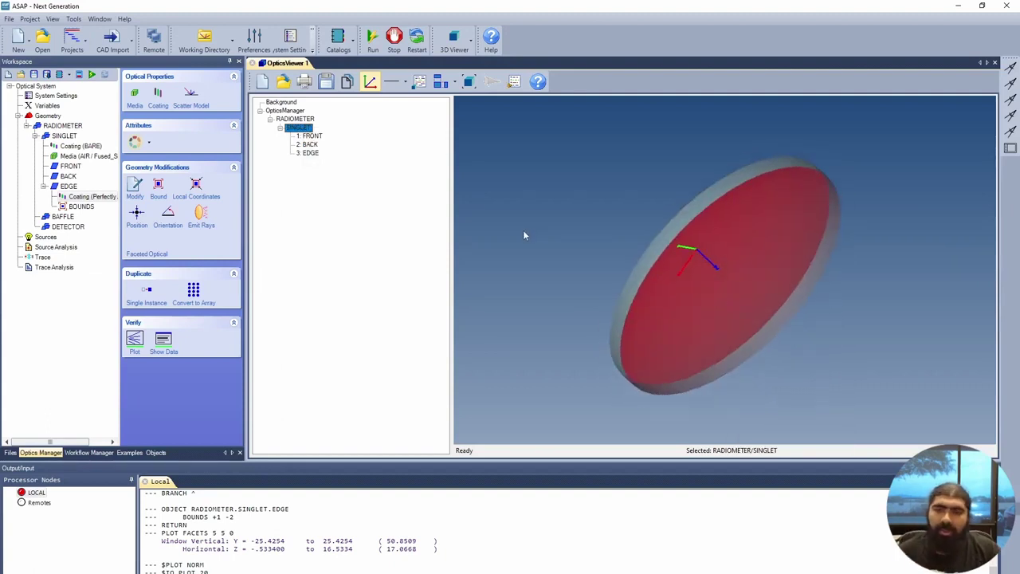
{"action": "left_click_drag", "start_coordinate": [670, 184], "coordinate": [758, 221]}
{"action": "scroll", "coordinate": [827, 167], "scroll_direction": "down", "scroll_amount": 5}
{"action": "scroll", "coordinate": [764, 221], "scroll_direction": "up", "scroll_amount": 3}
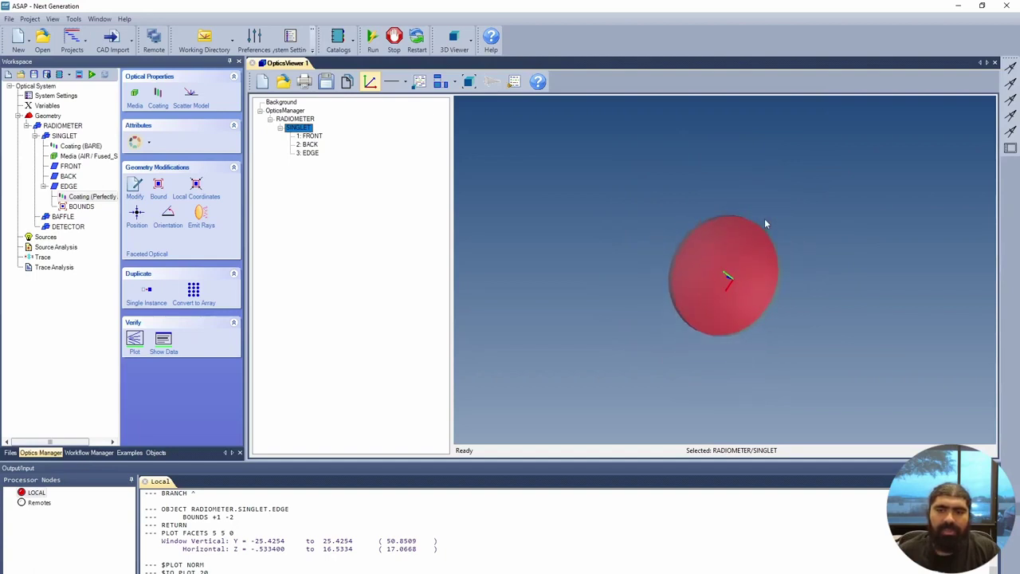
{"action": "left_click_drag", "start_coordinate": [765, 221], "coordinate": [731, 263]}
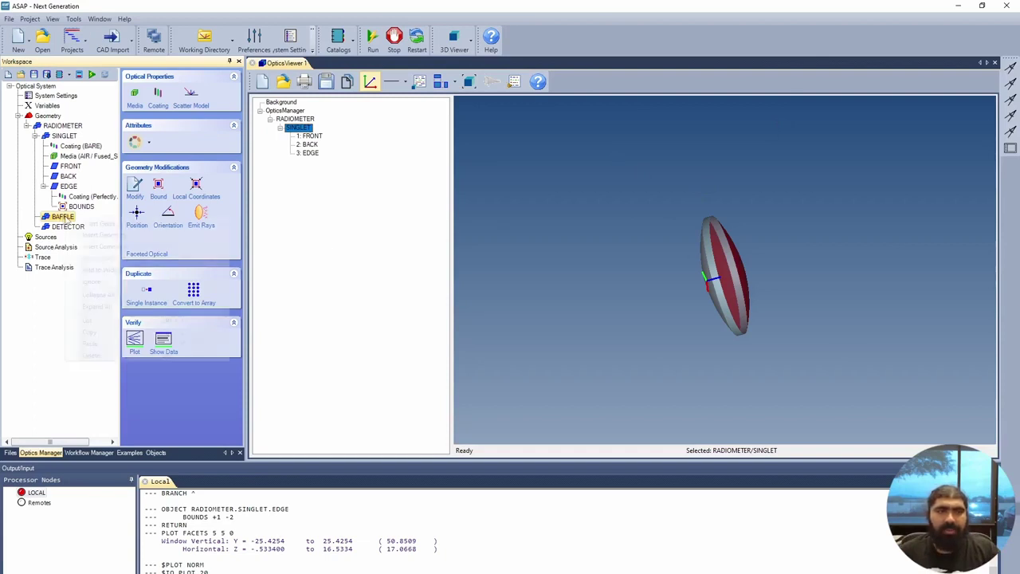
Insert an arc curve into the BAFFLE branch, naming it ARC_BAF and setting its axis to Z.
{"action": "right_click", "coordinate": [67, 217]}
{"action": "left_click", "coordinate": [93, 235]}
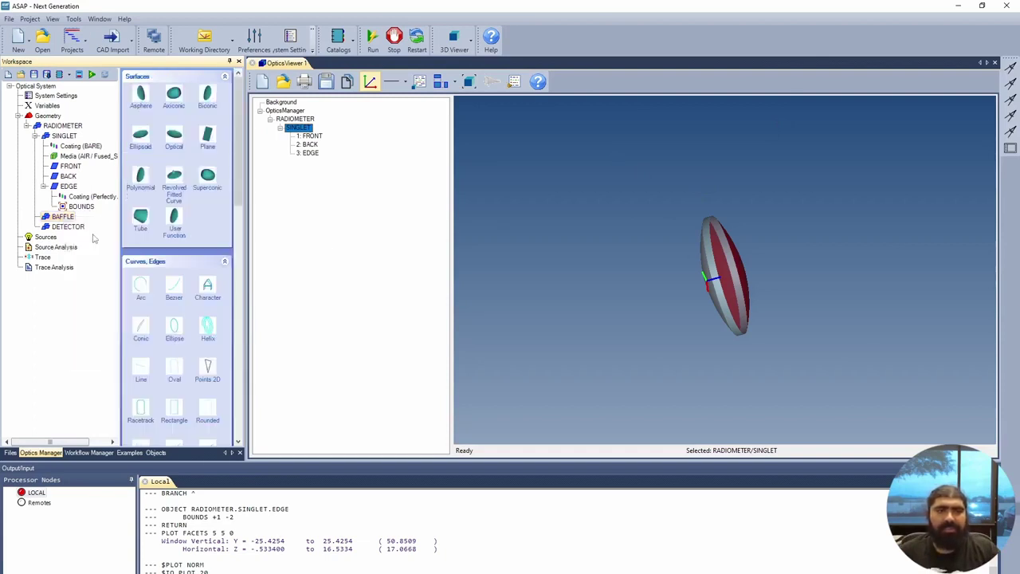
{"action": "left_click", "coordinate": [140, 286]}
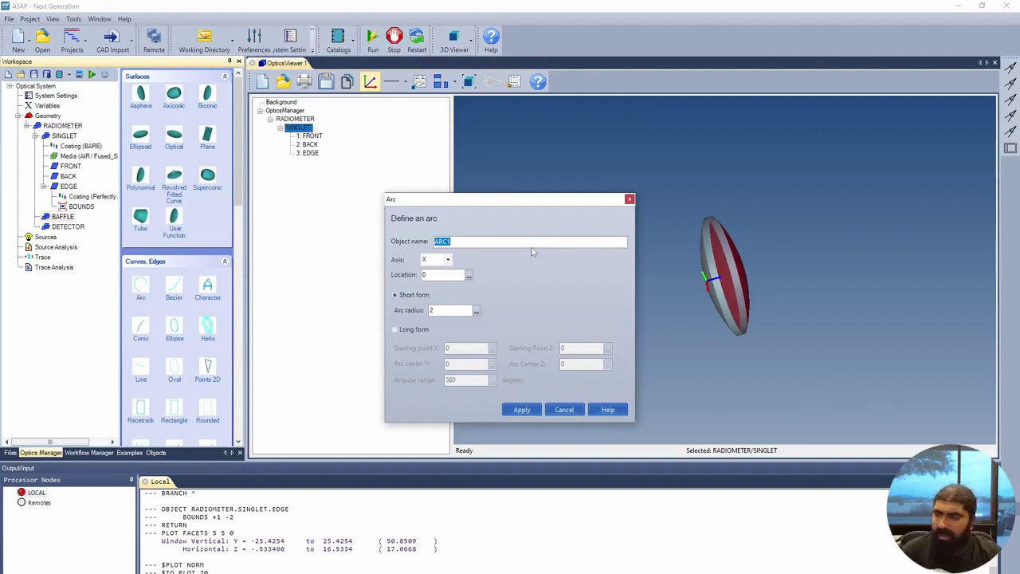
{"action": "type", "text": "ARC_"}
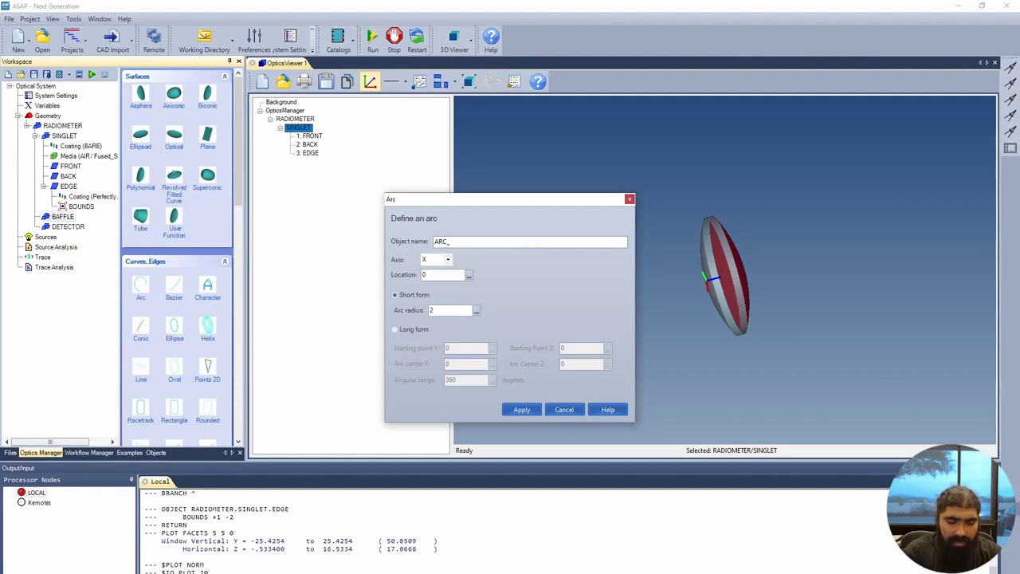
{"action": "type", "text": "BAF"}
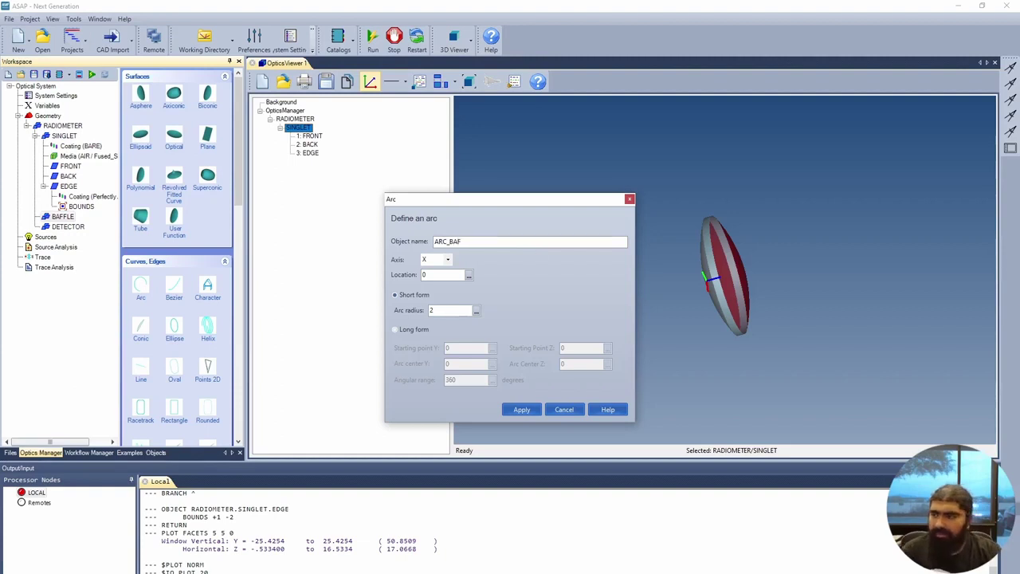
{"action": "left_click", "coordinate": [448, 261]}
{"action": "left_click", "coordinate": [442, 289]}
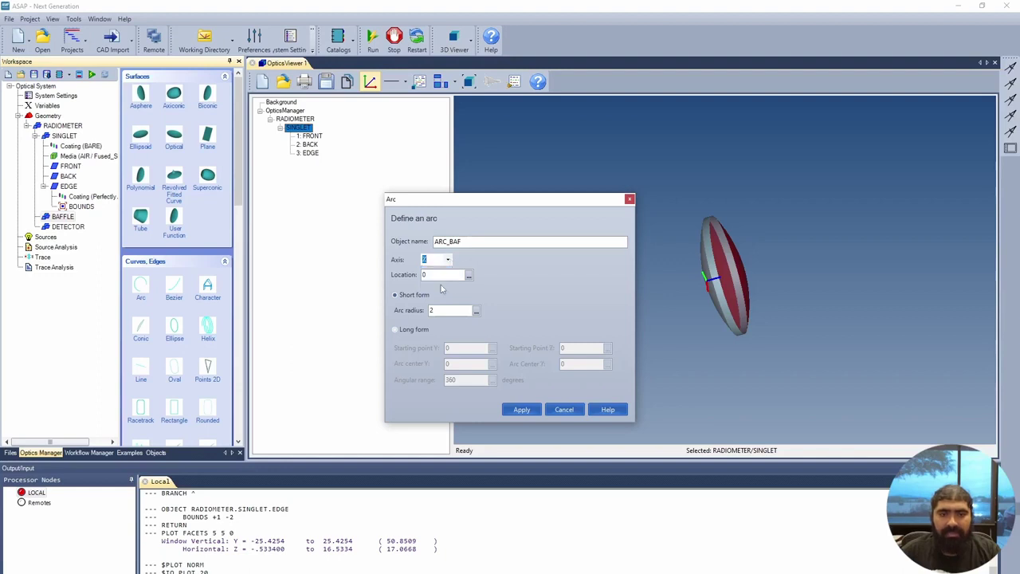
Set the arc's location to (LENS_LOC) and its short-form radius to (BAFFLE_DIAM), and create the arc.
{"action": "left_click", "coordinate": [469, 275]}
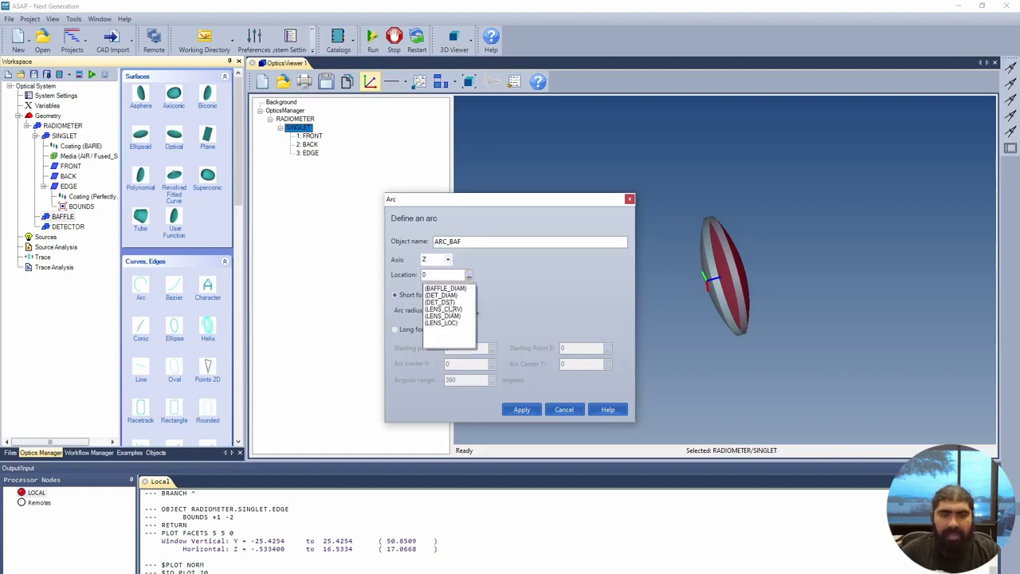
{"action": "left_click", "coordinate": [453, 322]}
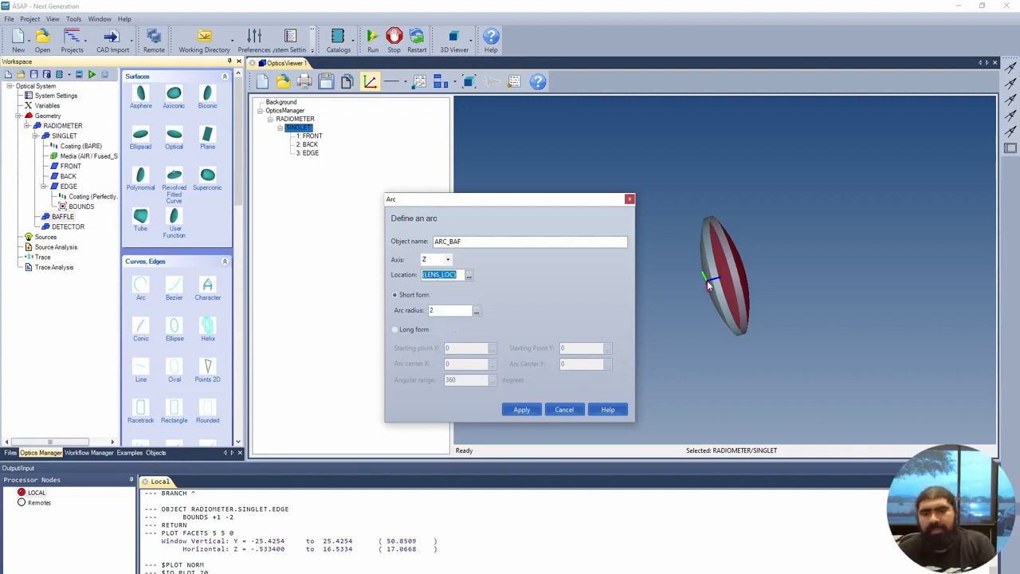
{"action": "left_click", "coordinate": [476, 312]}
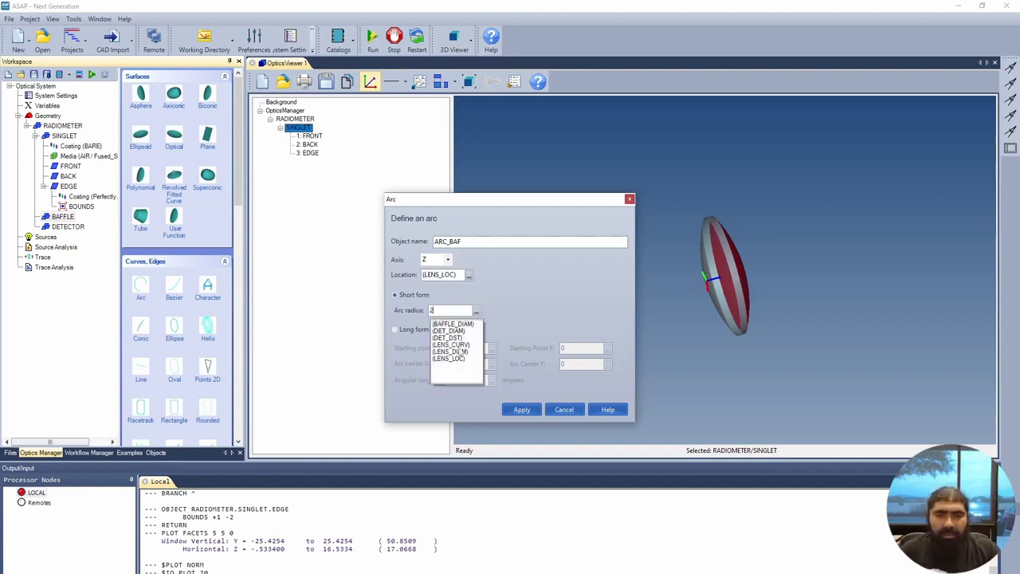
{"action": "left_click", "coordinate": [468, 325]}
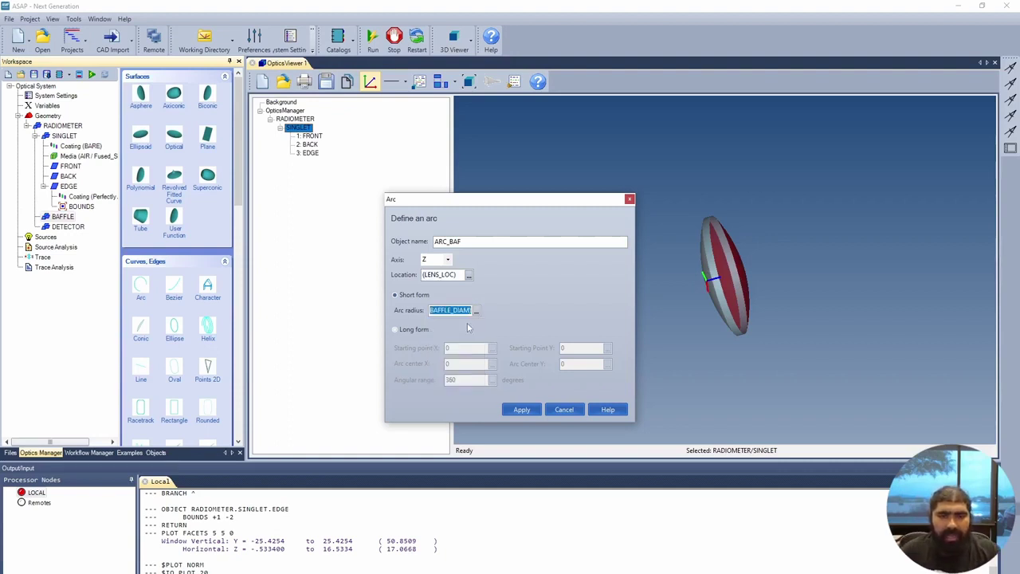
{"action": "left_click", "coordinate": [523, 410]}
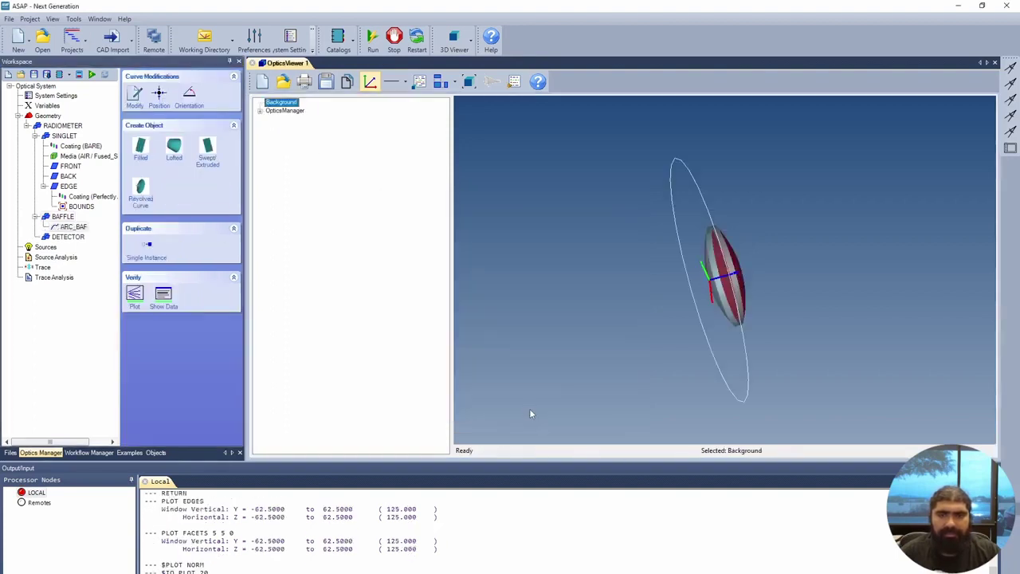
Modify the ARC_BAF radius to (BAFFLE_DIAM)/2 and apply the change.
{"action": "left_click_drag", "start_coordinate": [845, 333], "coordinate": [756, 367]}
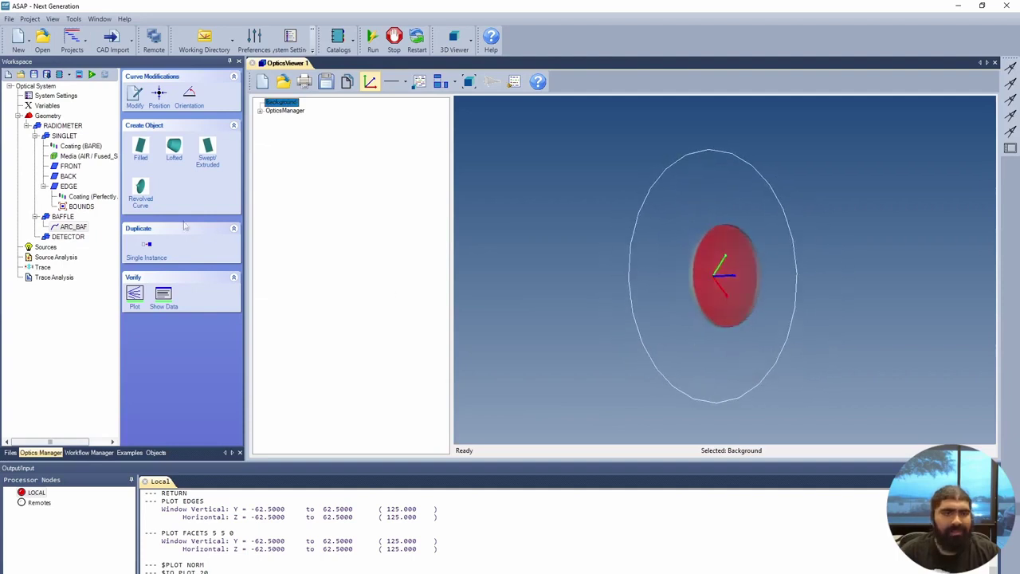
{"action": "right_click", "coordinate": [78, 227]}
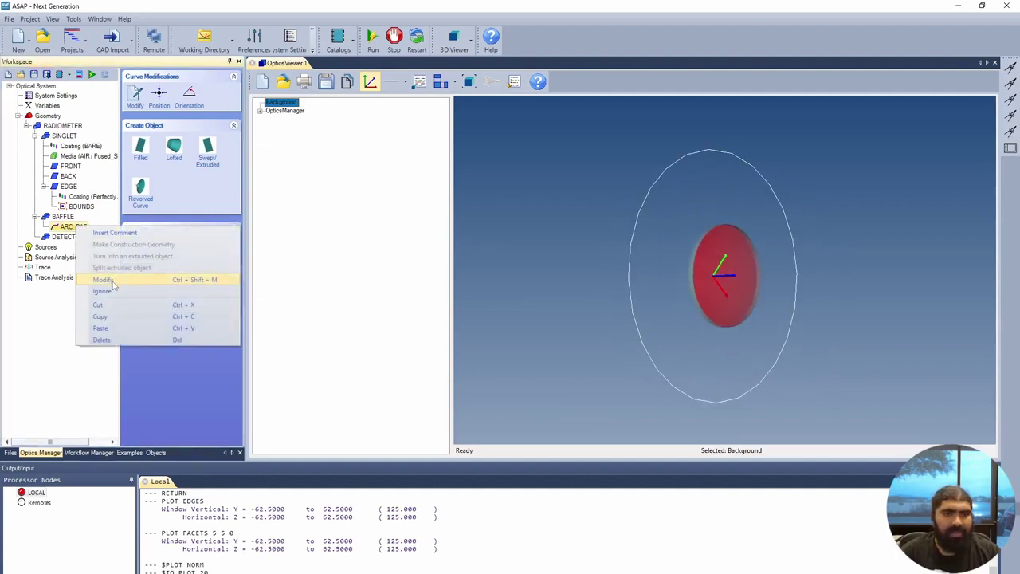
{"action": "left_click", "coordinate": [104, 281]}
{"action": "left_click_drag", "start_coordinate": [453, 310], "coordinate": [478, 311]}
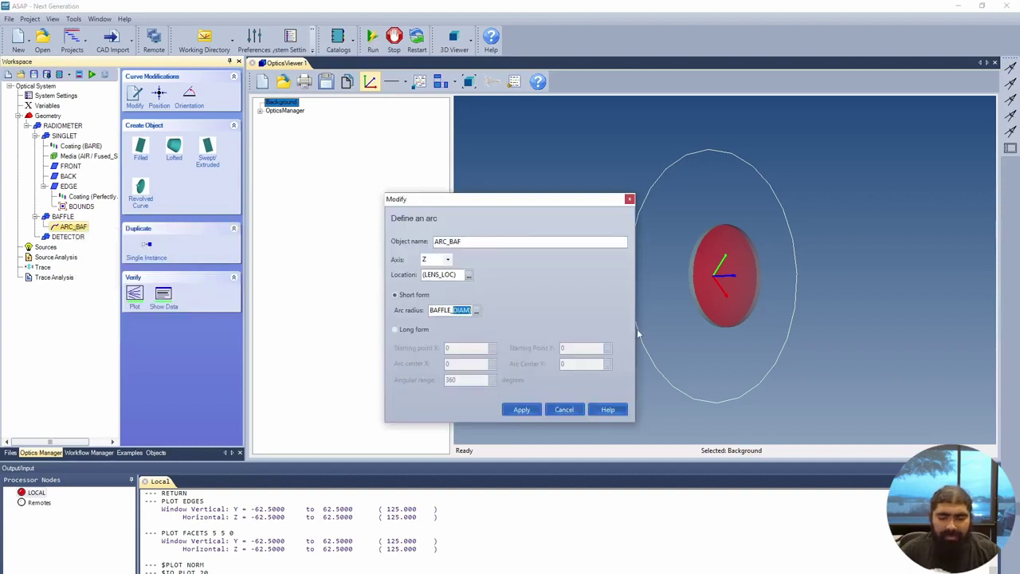
{"action": "key", "text": "End"}
{"action": "type", "text": ")/2"}
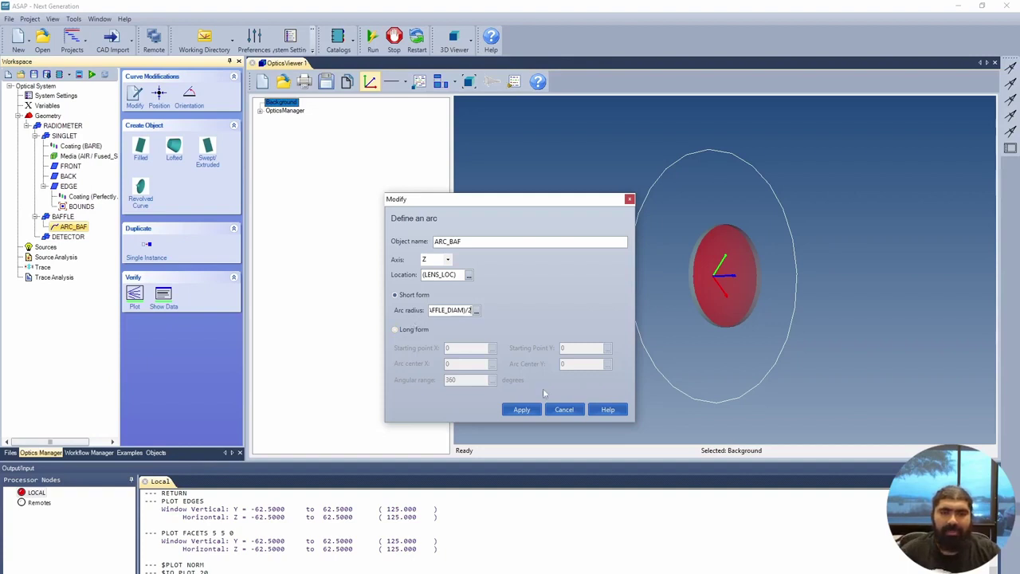
{"action": "left_click", "coordinate": [522, 412]}
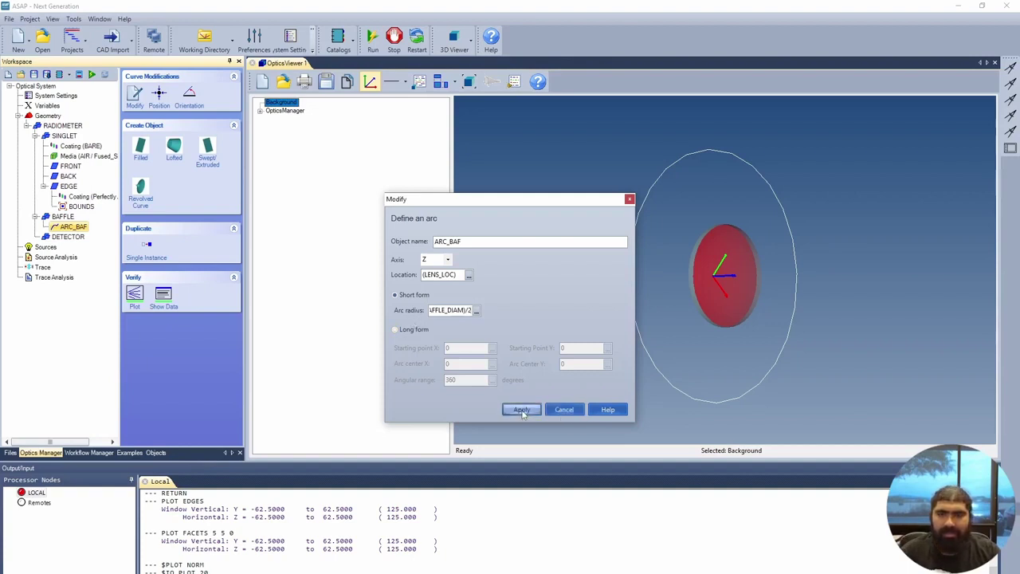
{"action": "left_click_drag", "start_coordinate": [696, 297], "coordinate": [629, 296]}
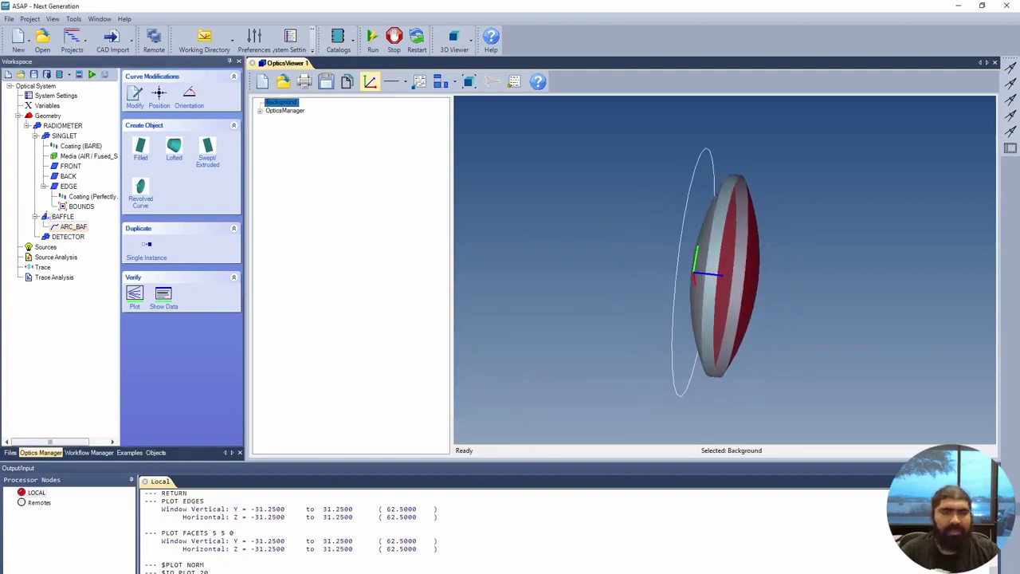
Create a swept surface from ARC_BAF, swept in direction 0, 0, 1 over the distance (DET_DST).
{"action": "left_click", "coordinate": [55, 220]}
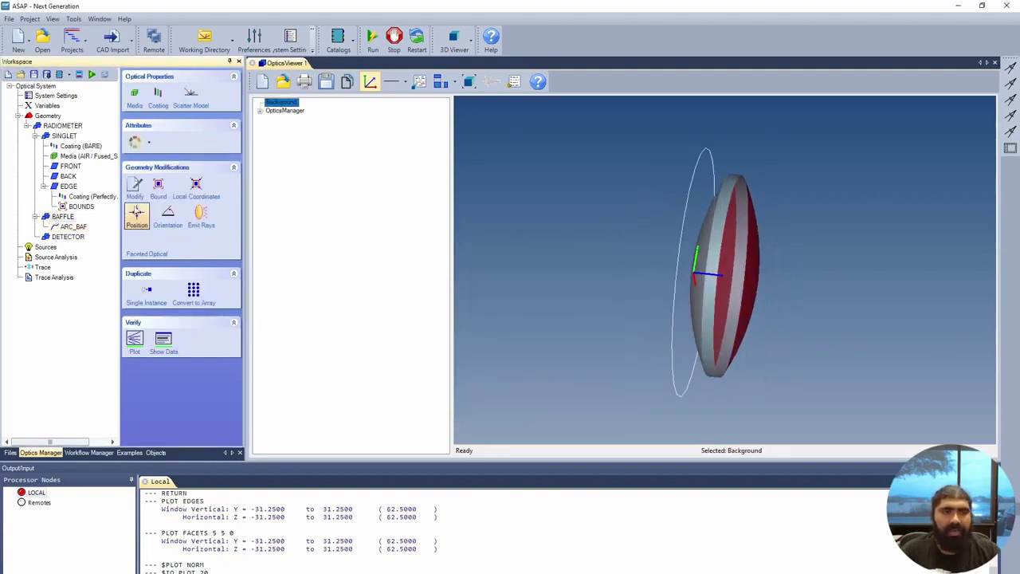
{"action": "left_click", "coordinate": [78, 227]}
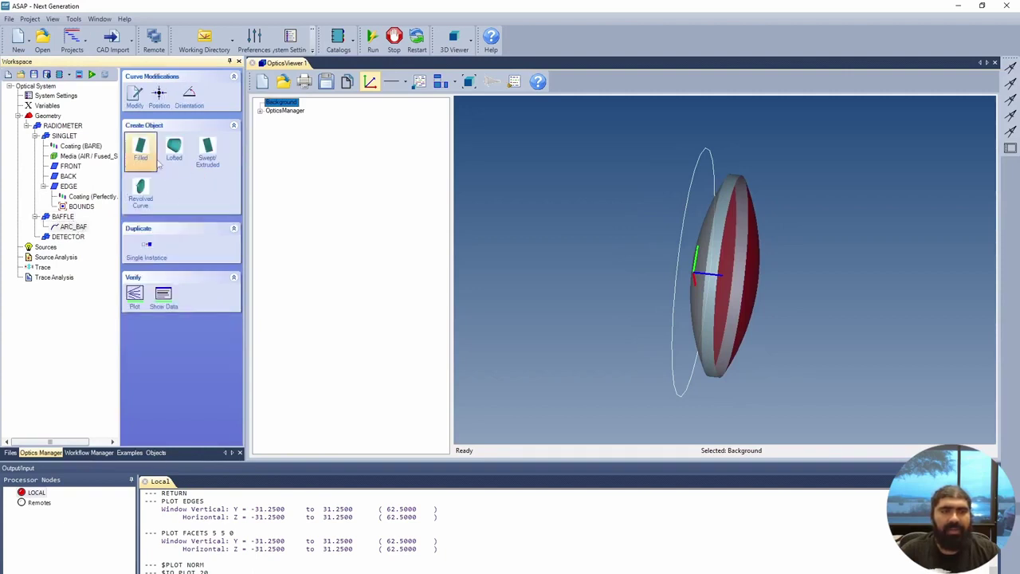
{"action": "left_click", "coordinate": [207, 148]}
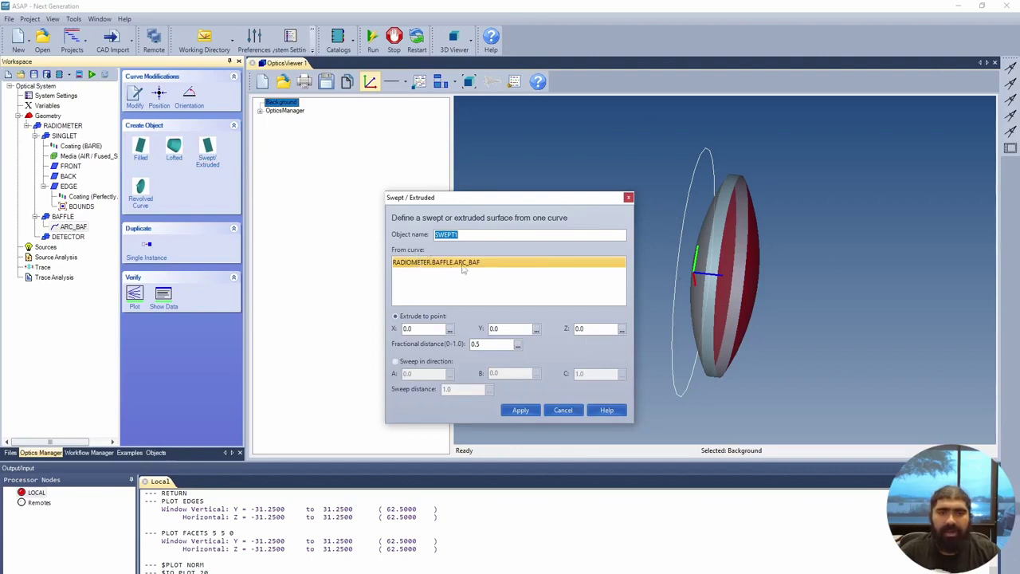
{"action": "left_click", "coordinate": [426, 361]}
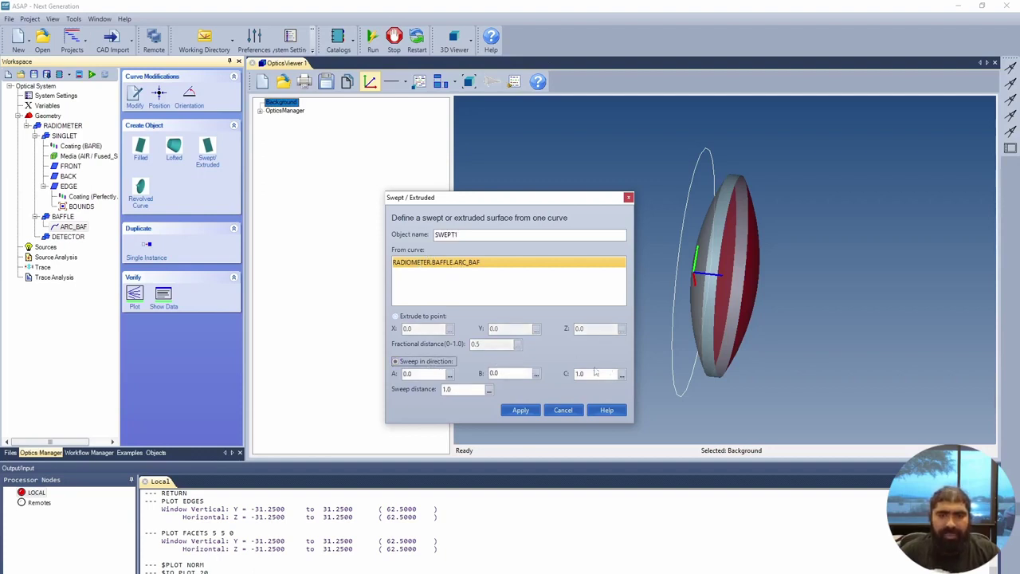
{"action": "left_click", "coordinate": [489, 389]}
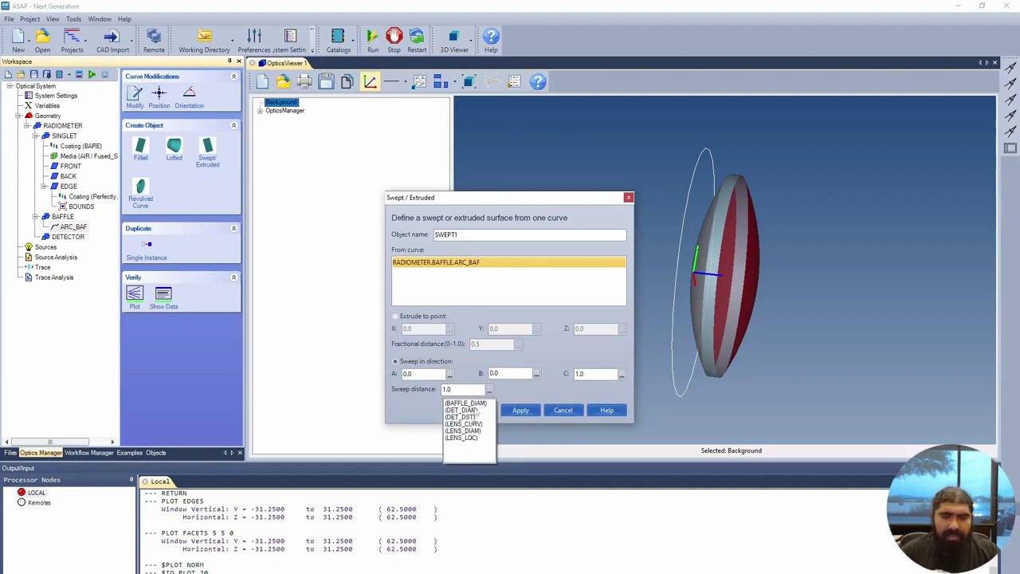
{"action": "left_click", "coordinate": [469, 416]}
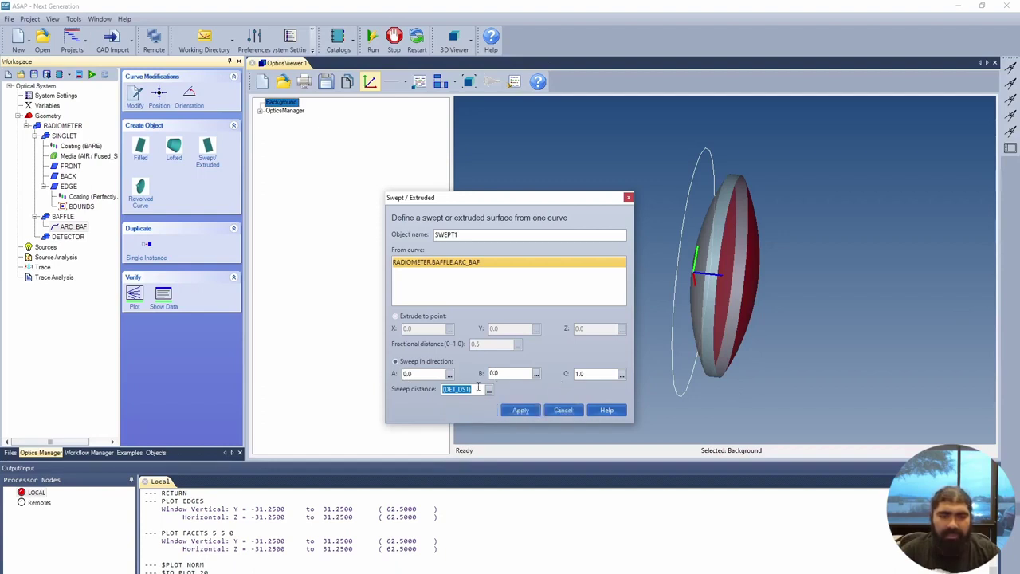
{"action": "left_click", "coordinate": [532, 413]}
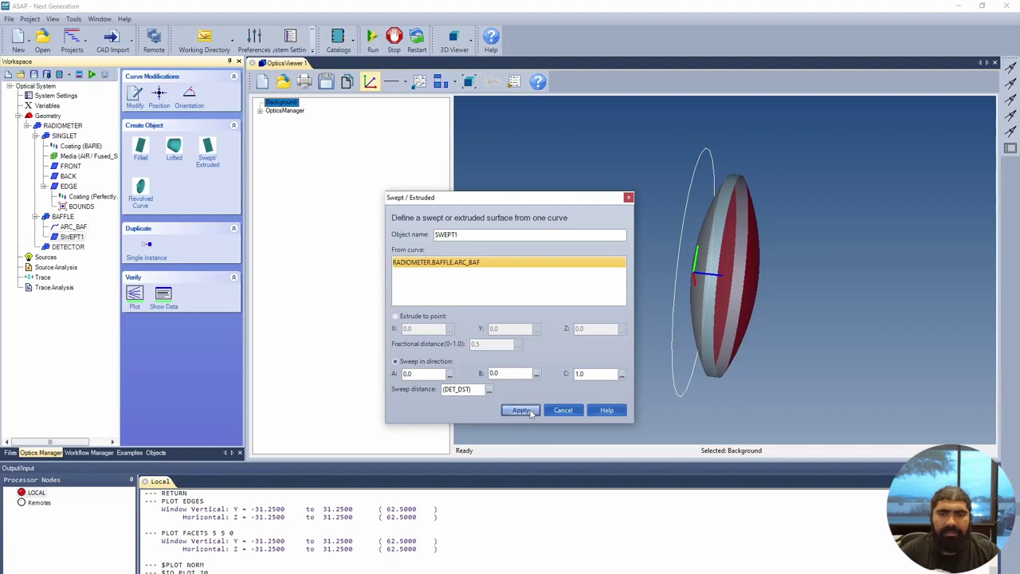
Display the BAFFLE branch as transparent in the 3D viewer so the enclosed lens can be seen.
{"action": "left_click_drag", "start_coordinate": [591, 373], "coordinate": [608, 398]}
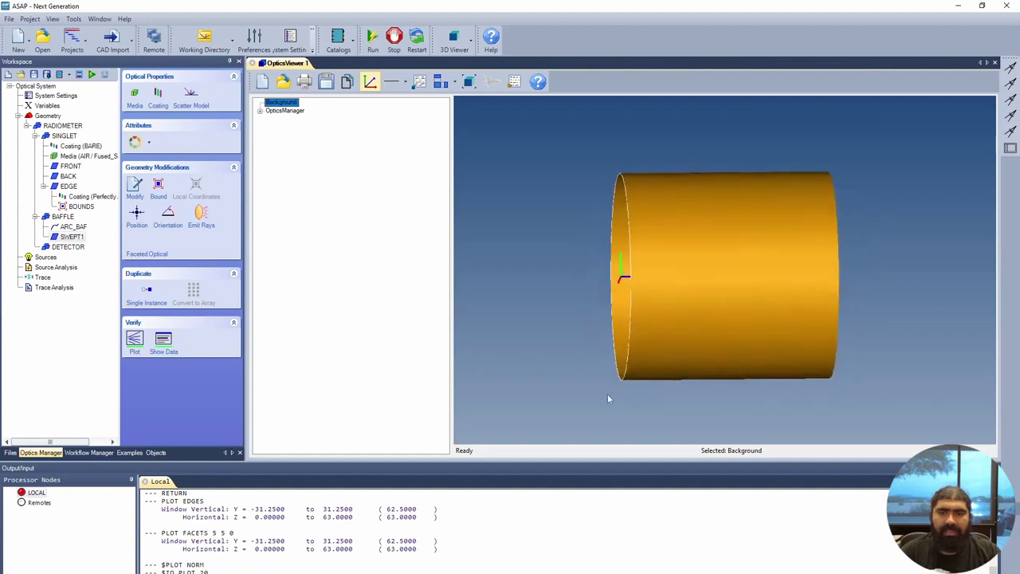
{"action": "left_click", "coordinate": [773, 296]}
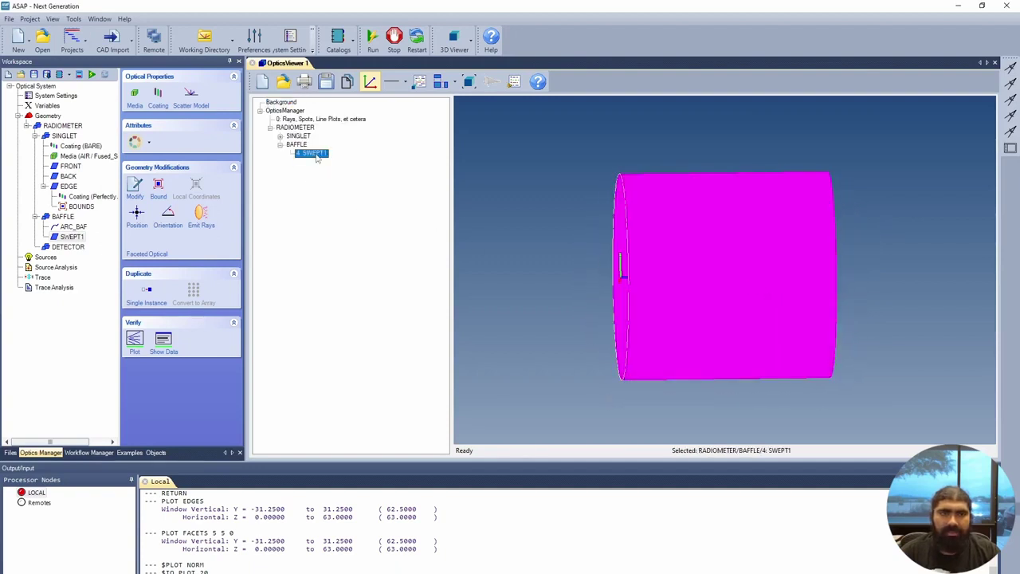
{"action": "left_click", "coordinate": [295, 145]}
{"action": "right_click", "coordinate": [296, 149]}
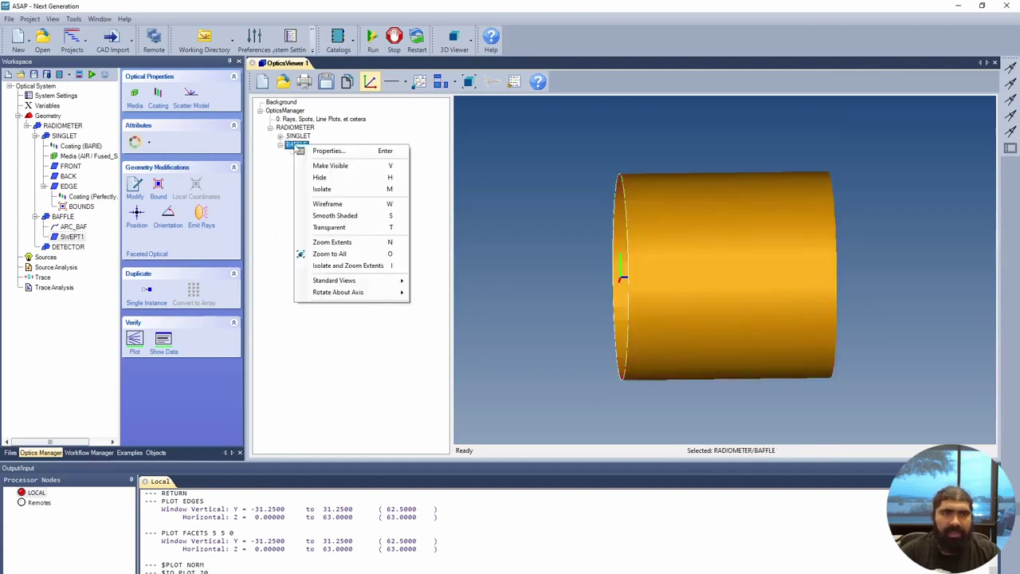
{"action": "left_click", "coordinate": [349, 228]}
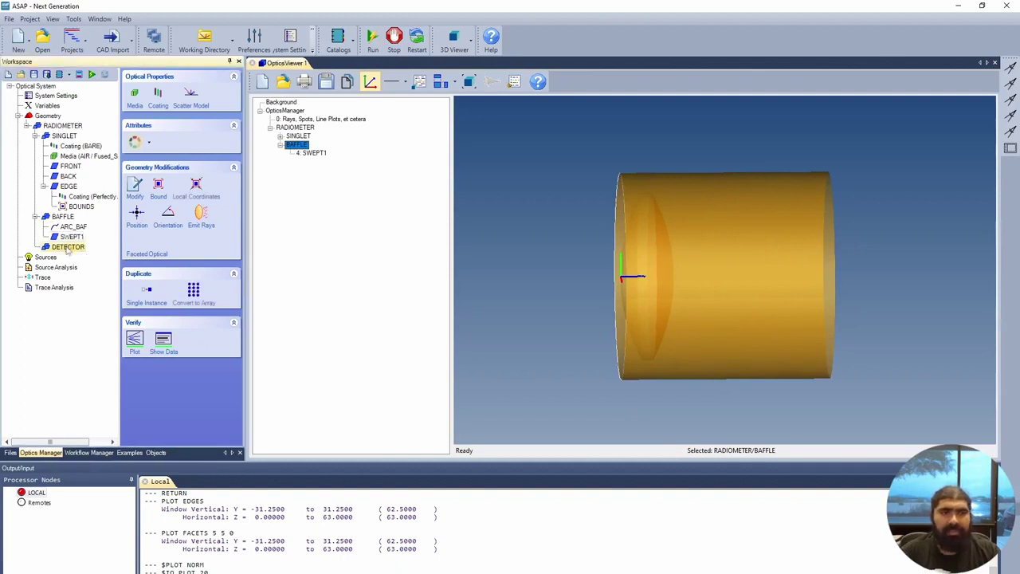
Start a plane in the DETECTOR branch with an ELLIPSE aperture and set its semimajor width X to (DET_DIAM)/2.
{"action": "right_click", "coordinate": [68, 248]}
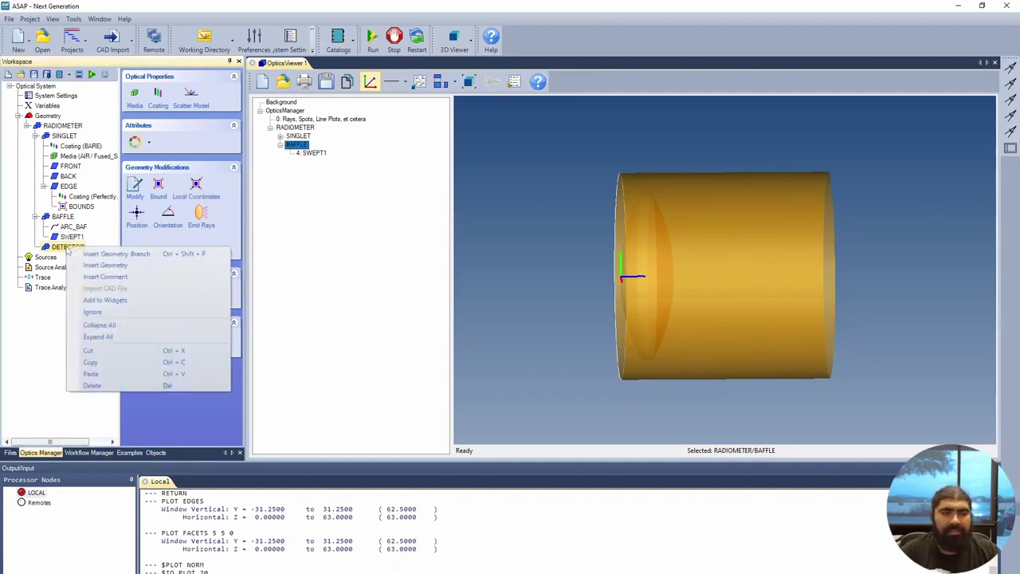
{"action": "left_click", "coordinate": [117, 265]}
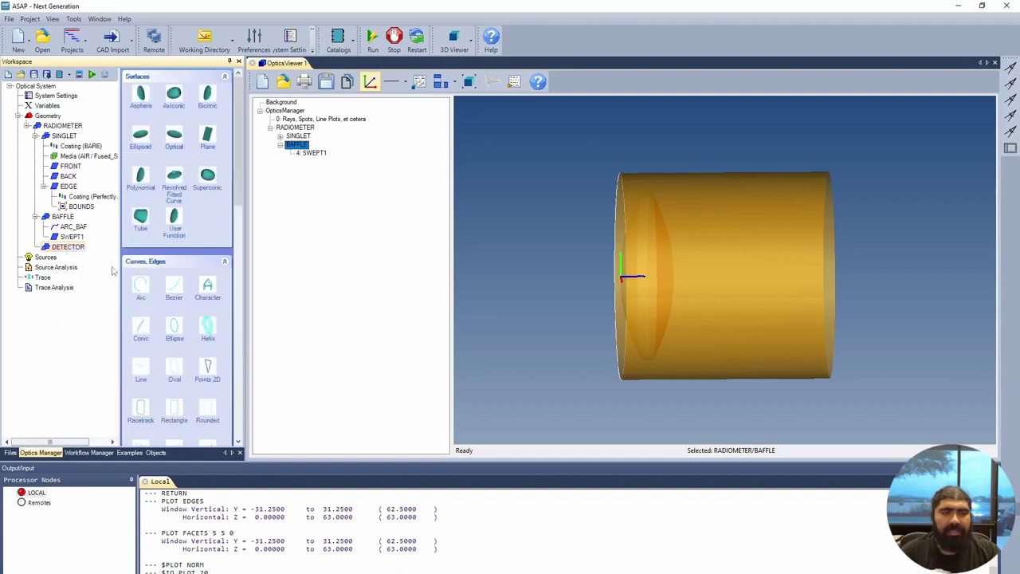
{"action": "left_click", "coordinate": [208, 138]}
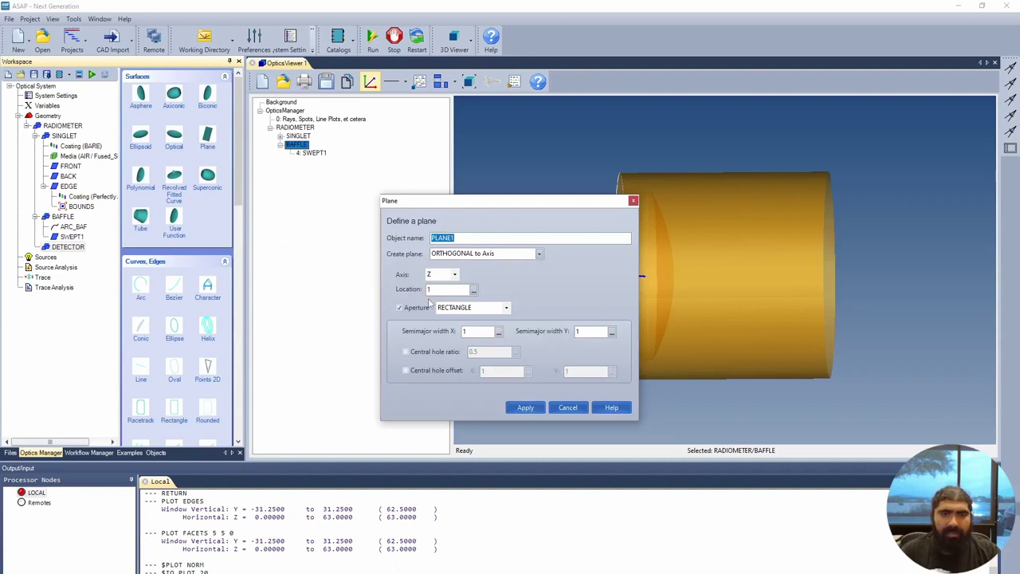
{"action": "left_click", "coordinate": [506, 308]}
{"action": "left_click", "coordinate": [479, 319]}
{"action": "left_click", "coordinate": [499, 332]}
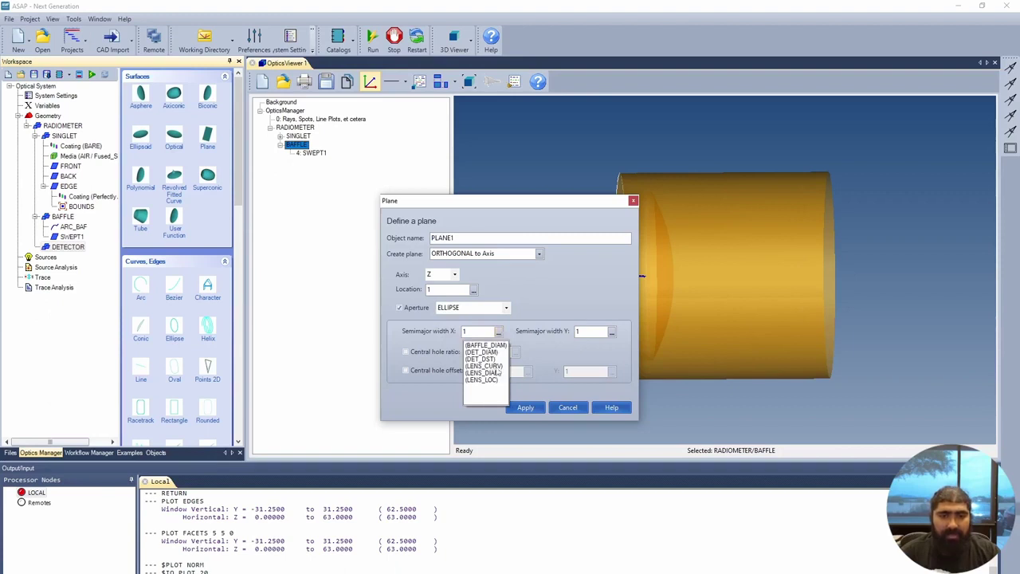
{"action": "left_click", "coordinate": [493, 354]}
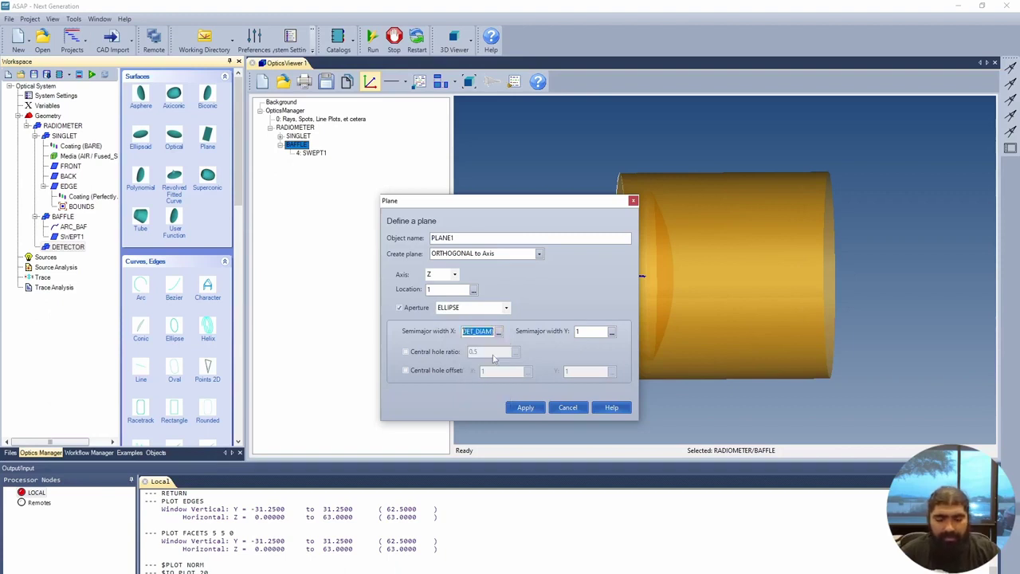
{"action": "key", "text": "End"}
{"action": "type", "text": "/2"}
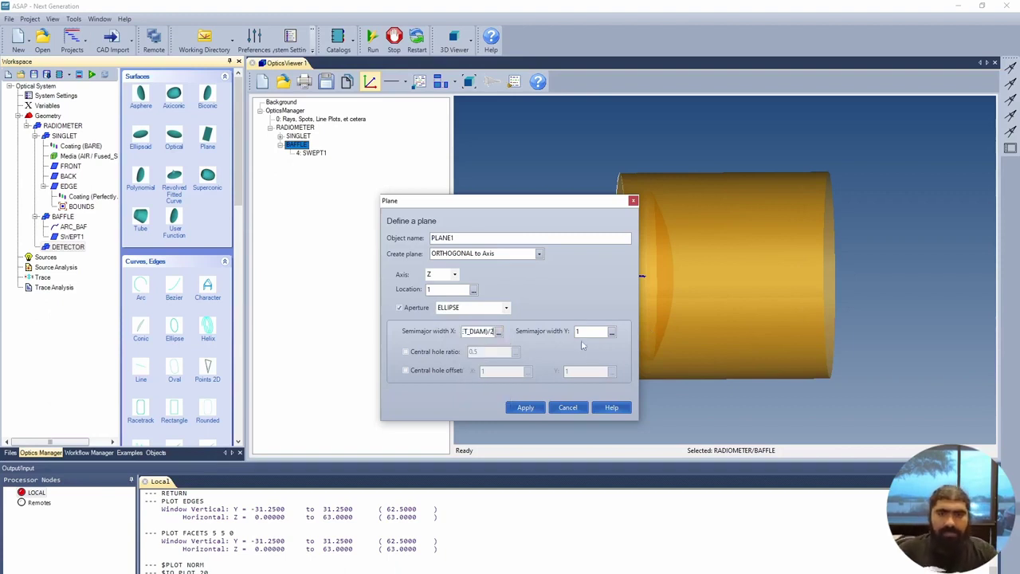
Set the plane's semimajor width Y to (DET_DIAM)/2.
{"action": "left_click", "coordinate": [611, 332]}
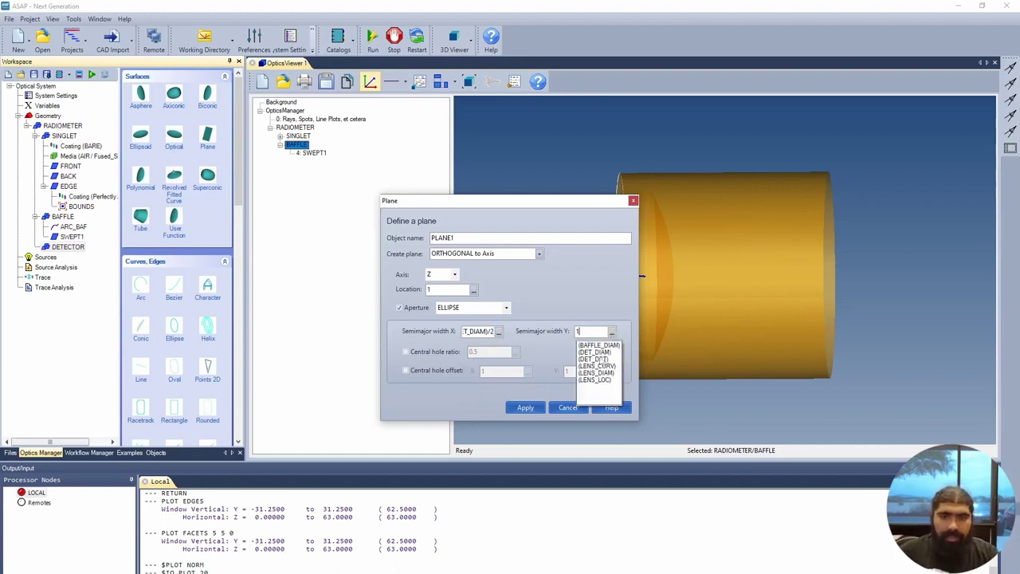
{"action": "left_click", "coordinate": [600, 358]}
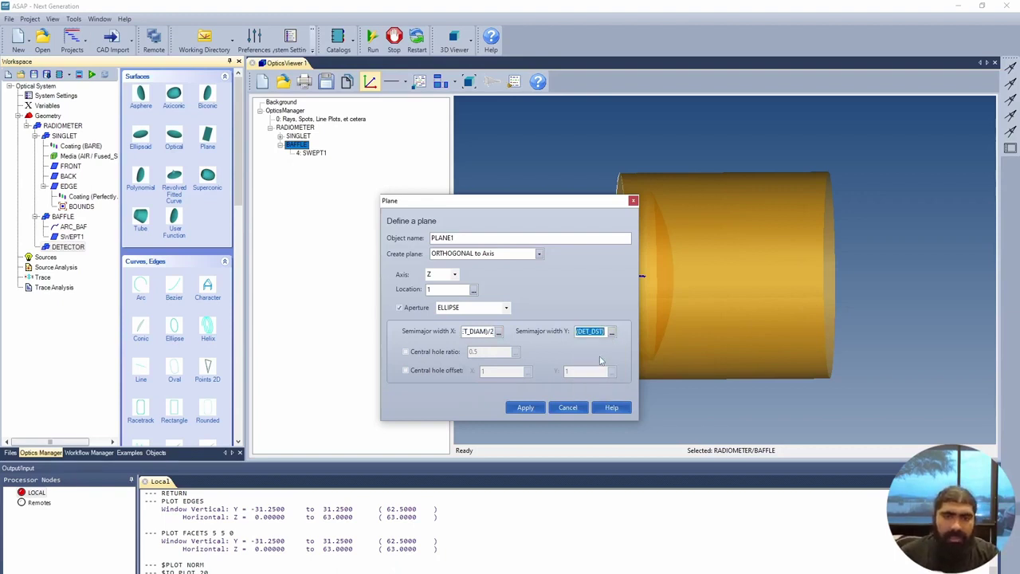
{"action": "left_click", "coordinate": [612, 332]}
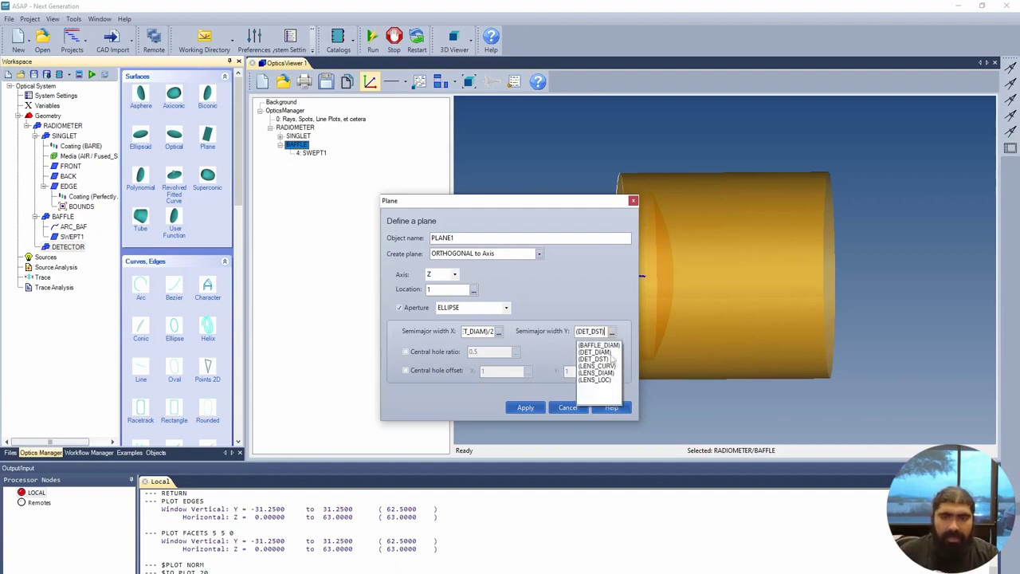
{"action": "left_click", "coordinate": [606, 356]}
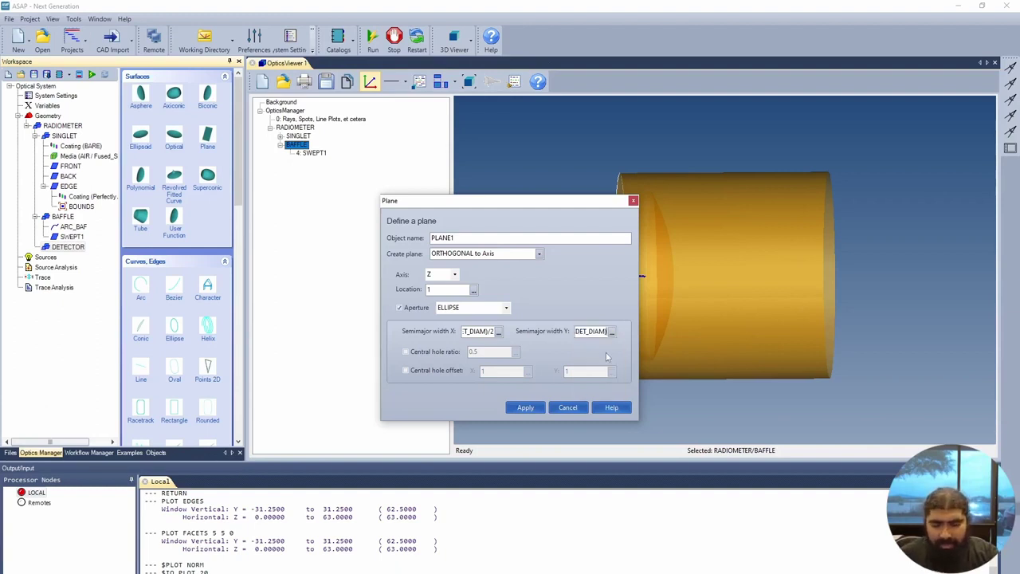
{"action": "type", "text": "/2"}
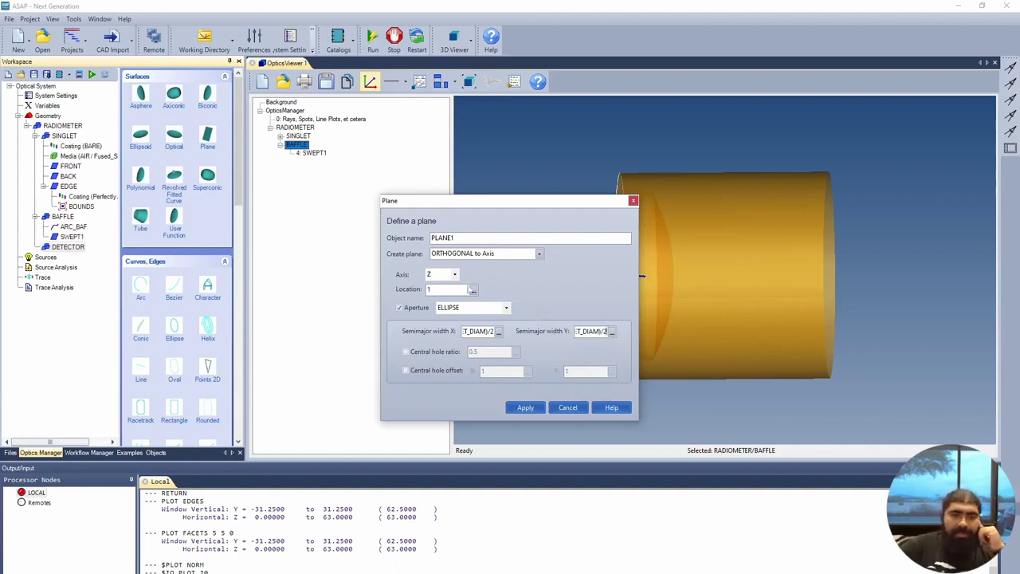
Name the plane DETECTOR_PLANE and create it in the DETECTOR branch.
{"action": "double_click", "coordinate": [456, 238]}
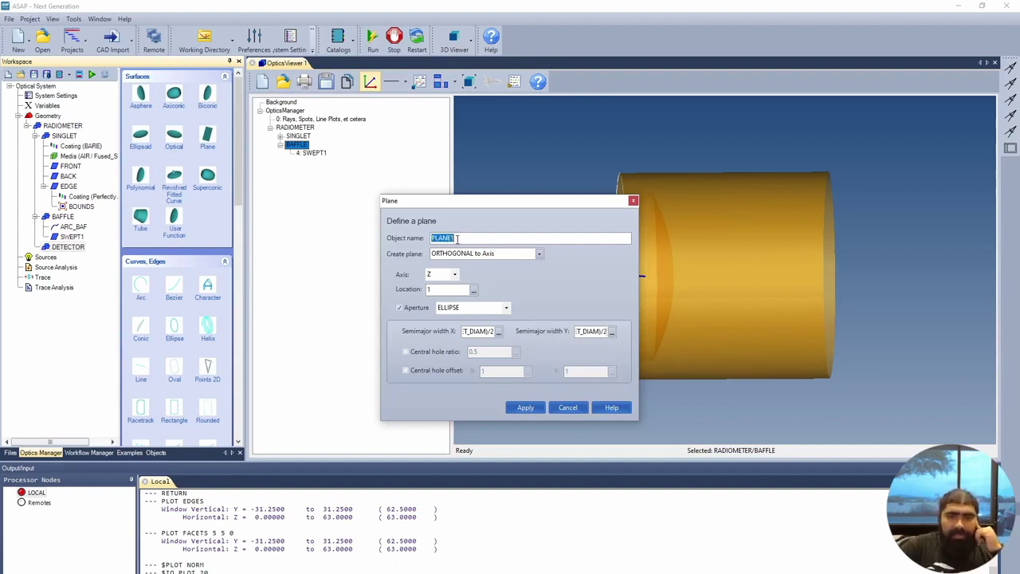
{"action": "type", "text": "DE"}
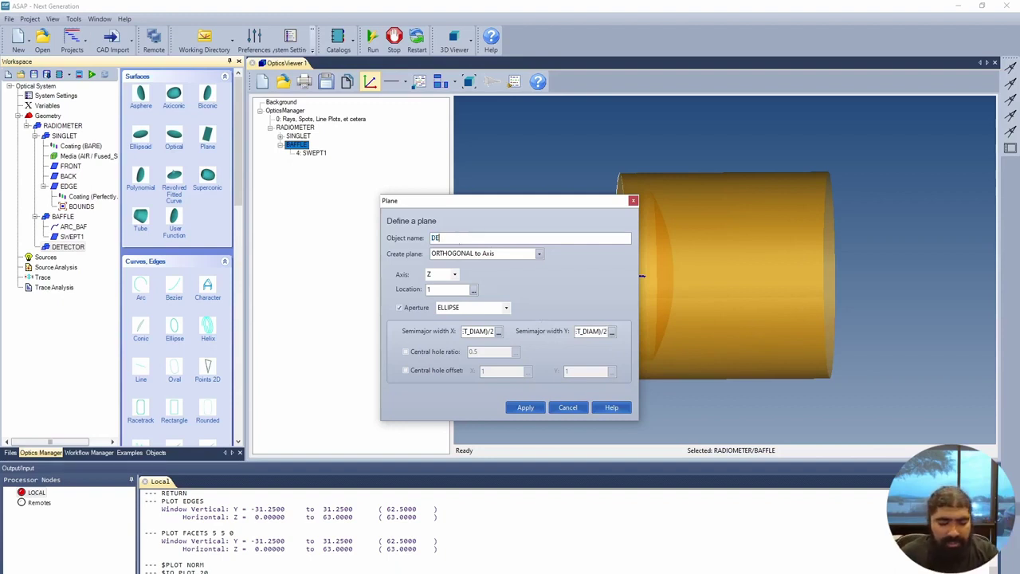
{"action": "type", "text": "TECTOR_PLANE"}
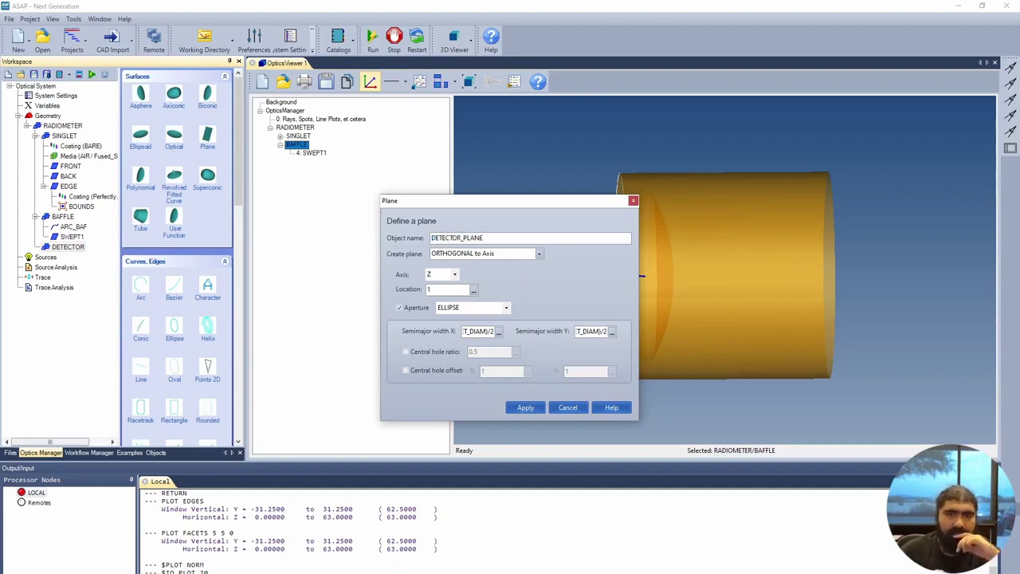
{"action": "left_click", "coordinate": [530, 409]}
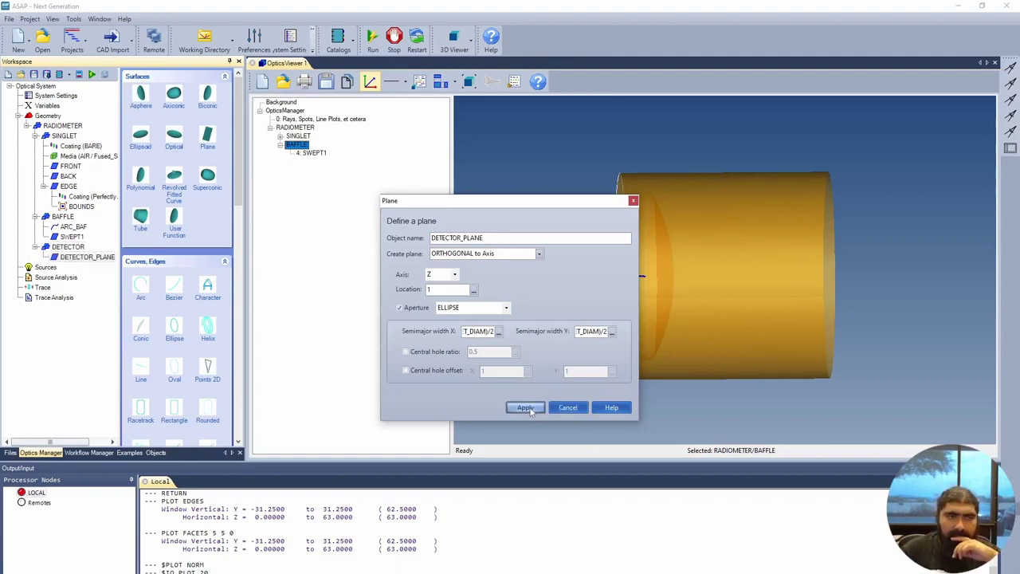
Modify DETECTOR_PLANE so its location on the Z axis is (DET_DST), and check its placement at the baffle's end.
{"action": "left_click_drag", "start_coordinate": [818, 389], "coordinate": [842, 408]}
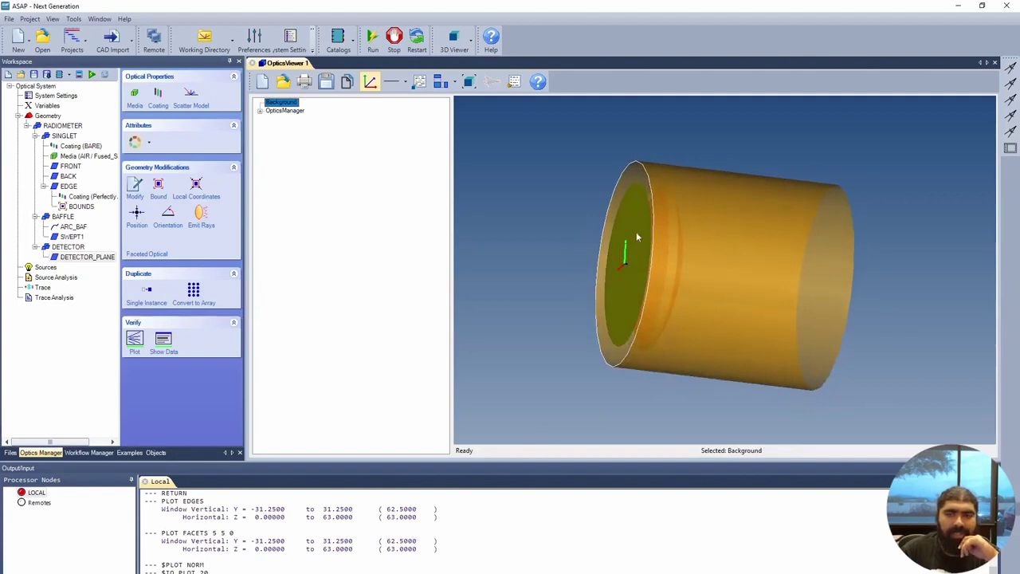
{"action": "right_click", "coordinate": [88, 257]}
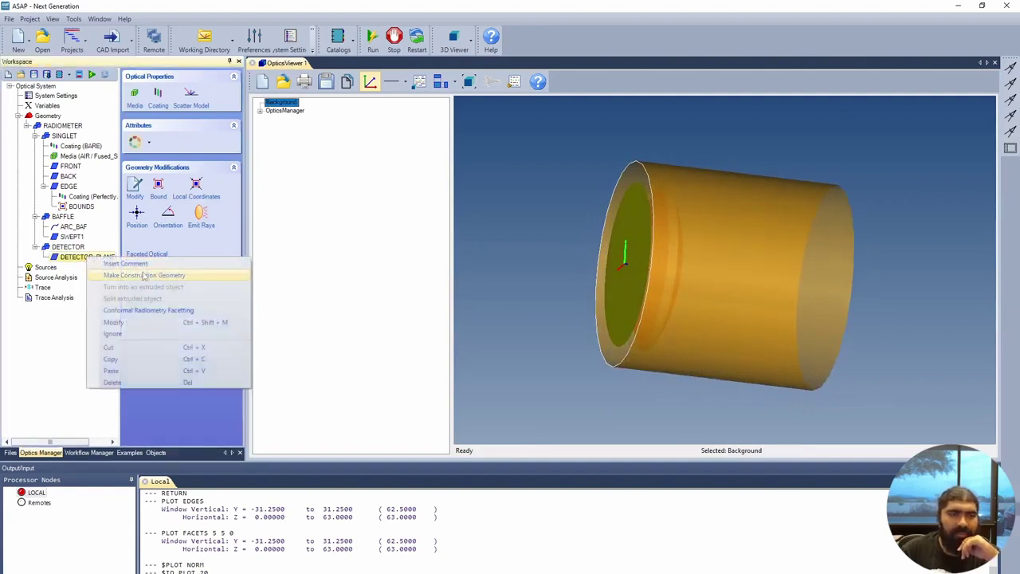
{"action": "left_click", "coordinate": [144, 324]}
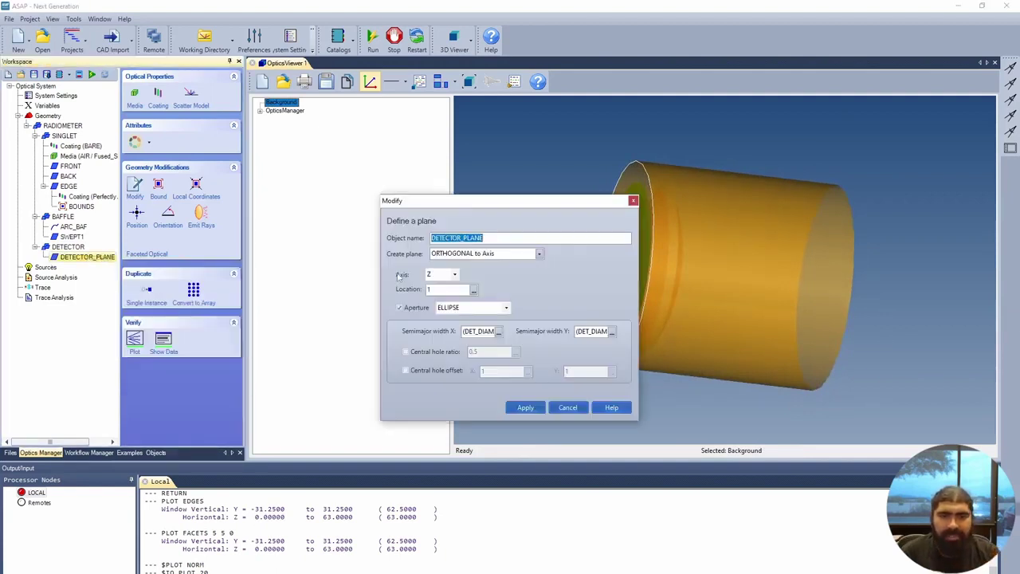
{"action": "left_click", "coordinate": [472, 292]}
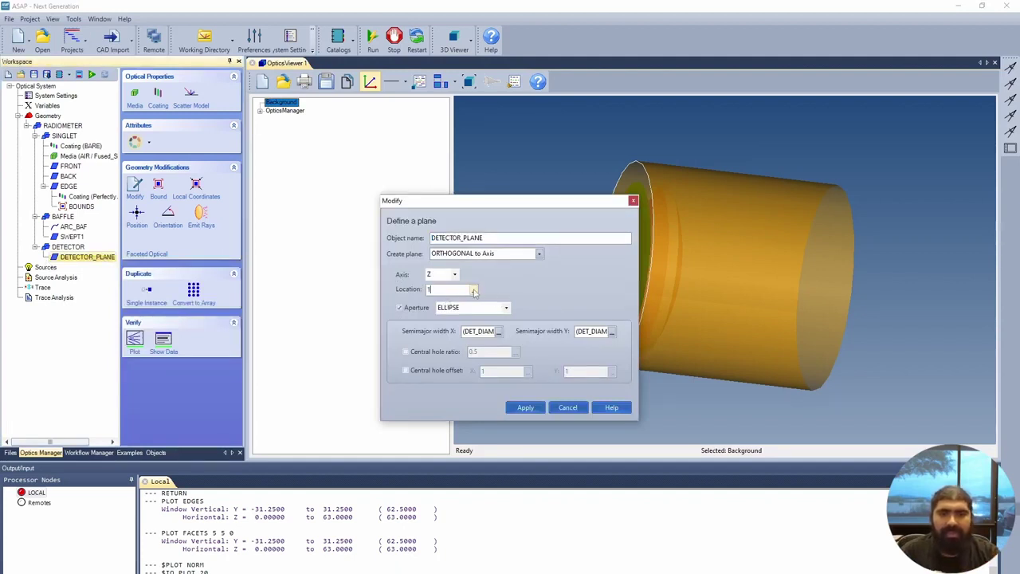
{"action": "left_click", "coordinate": [473, 292]}
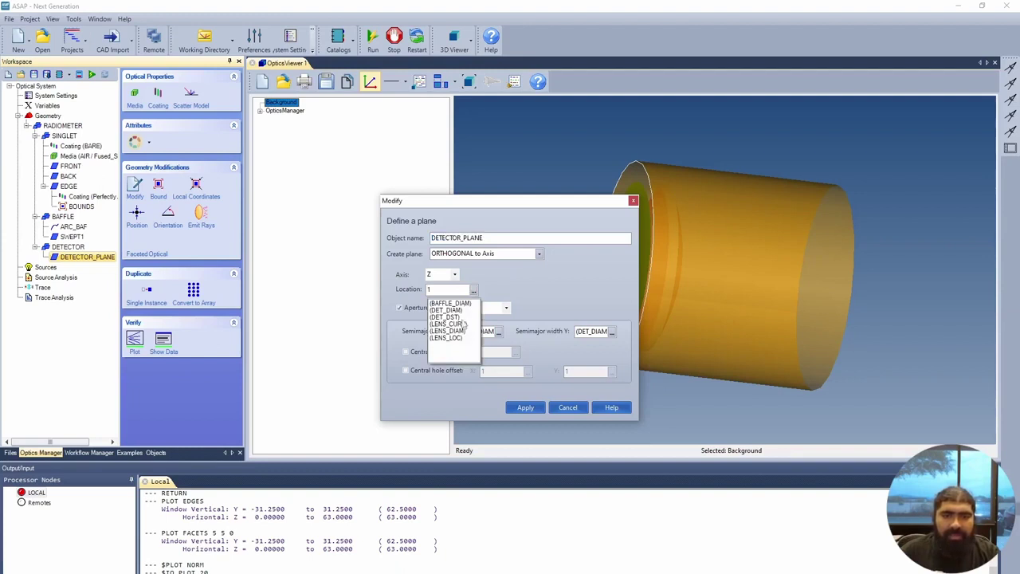
{"action": "left_click", "coordinate": [456, 317]}
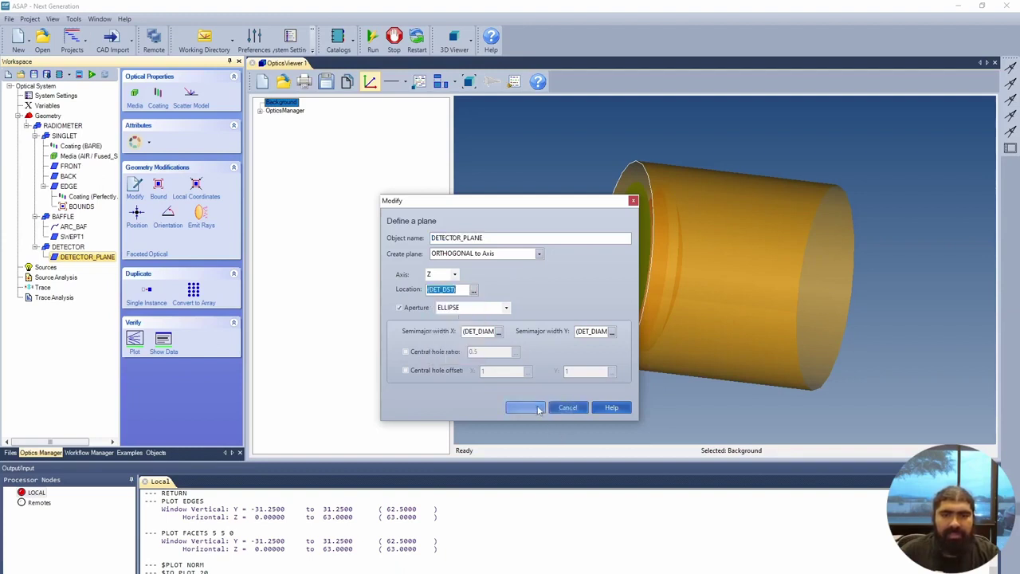
{"action": "left_click", "coordinate": [538, 407]}
{"action": "left_click_drag", "start_coordinate": [538, 406], "coordinate": [803, 306]}
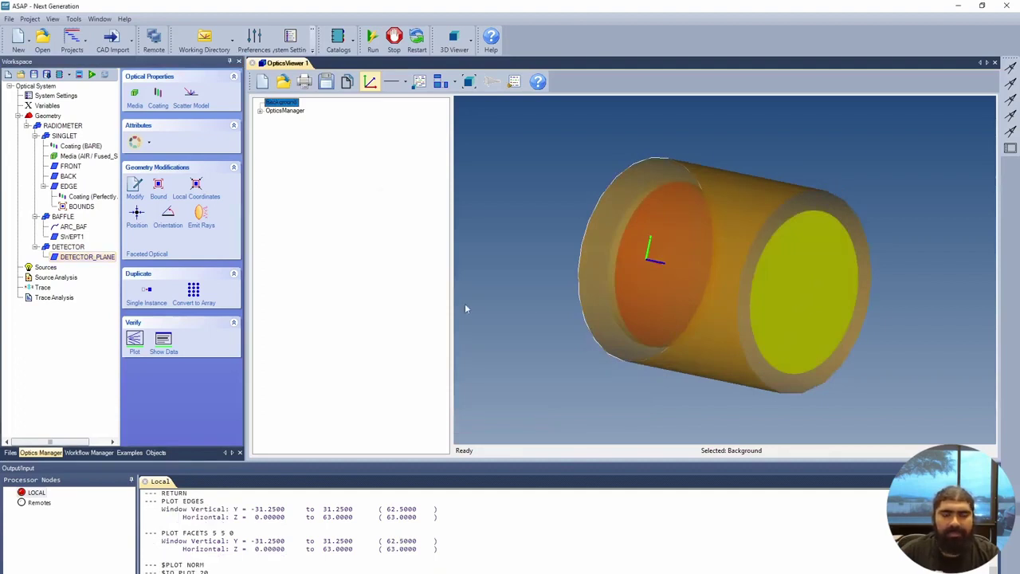
{"action": "left_click_drag", "start_coordinate": [467, 303], "coordinate": [515, 358]}
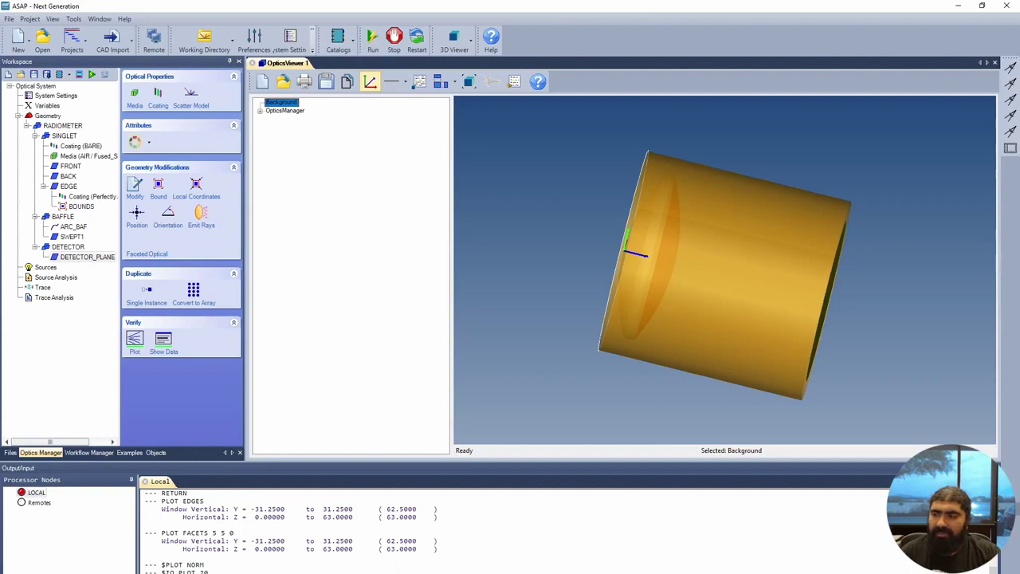
Start a polar grid source with a radius of 25 and 21 rings.
{"action": "left_click", "coordinate": [46, 268]}
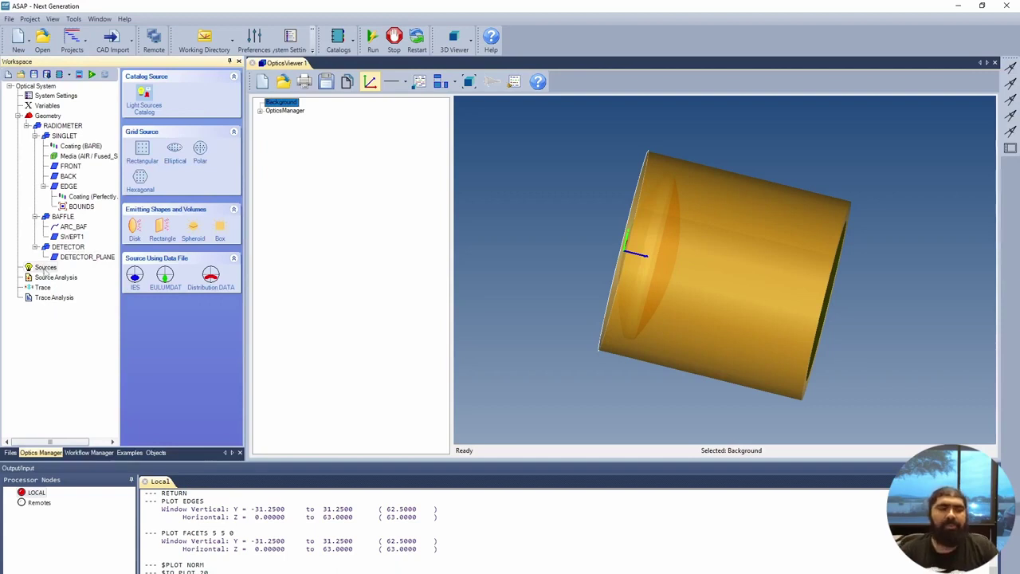
{"action": "left_click", "coordinate": [200, 151]}
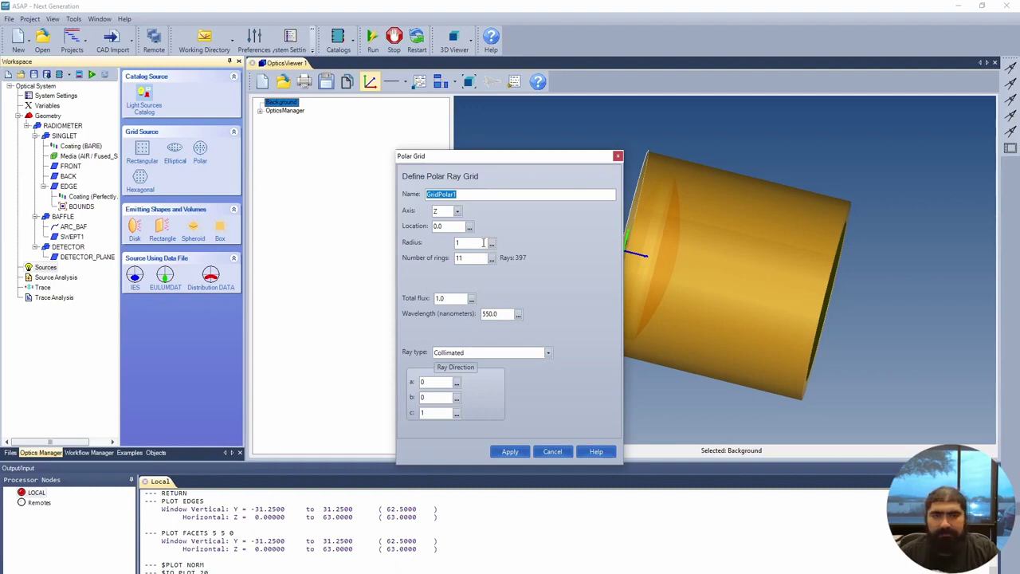
{"action": "left_click_drag", "start_coordinate": [483, 243], "coordinate": [432, 244]}
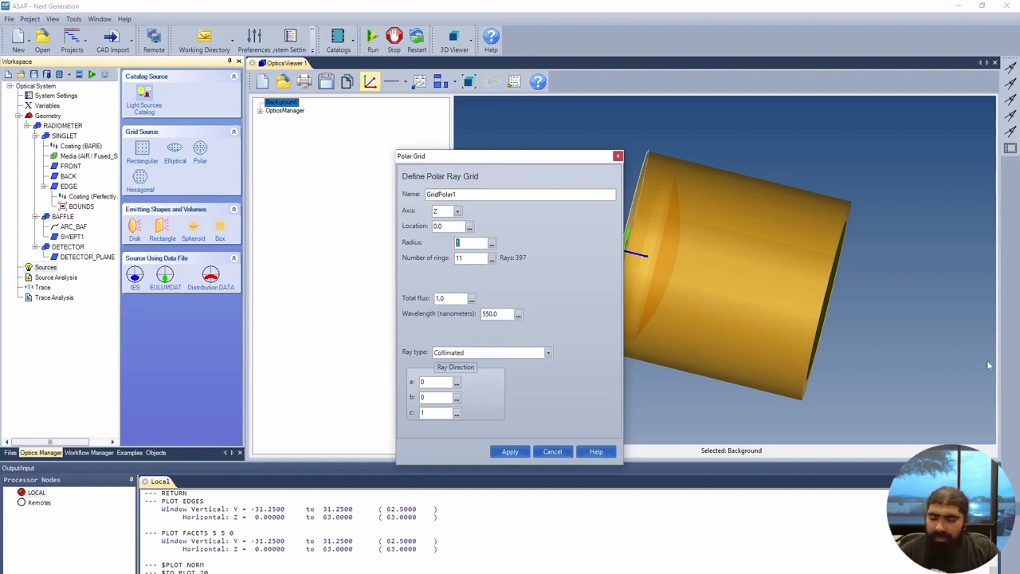
{"action": "type", "text": "25"}
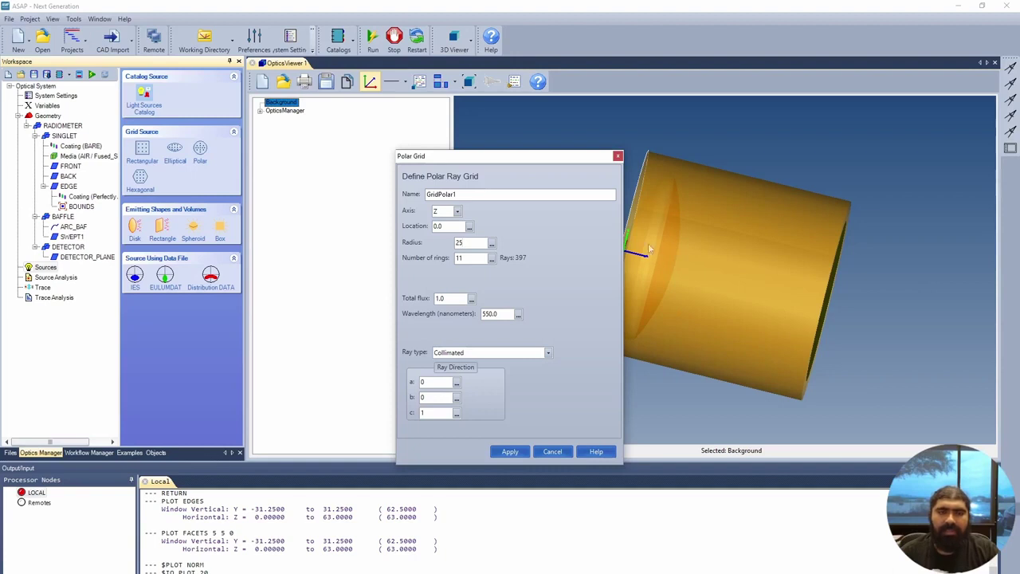
{"action": "double_click", "coordinate": [460, 258]}
{"action": "type", "text": "21"}
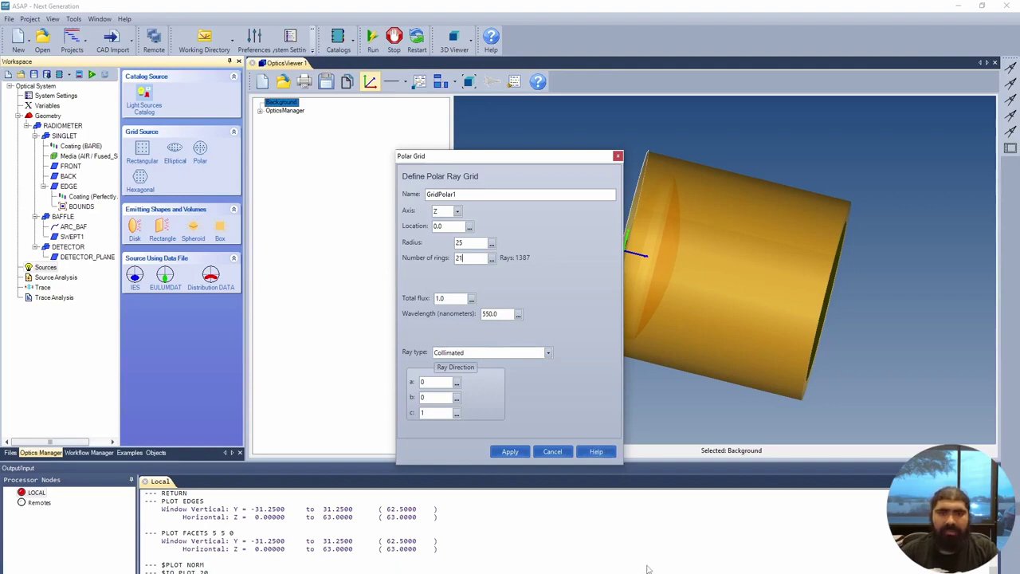
Set the polar grid's location to -2 on the Z axis and create the source.
{"action": "double_click", "coordinate": [453, 225]}
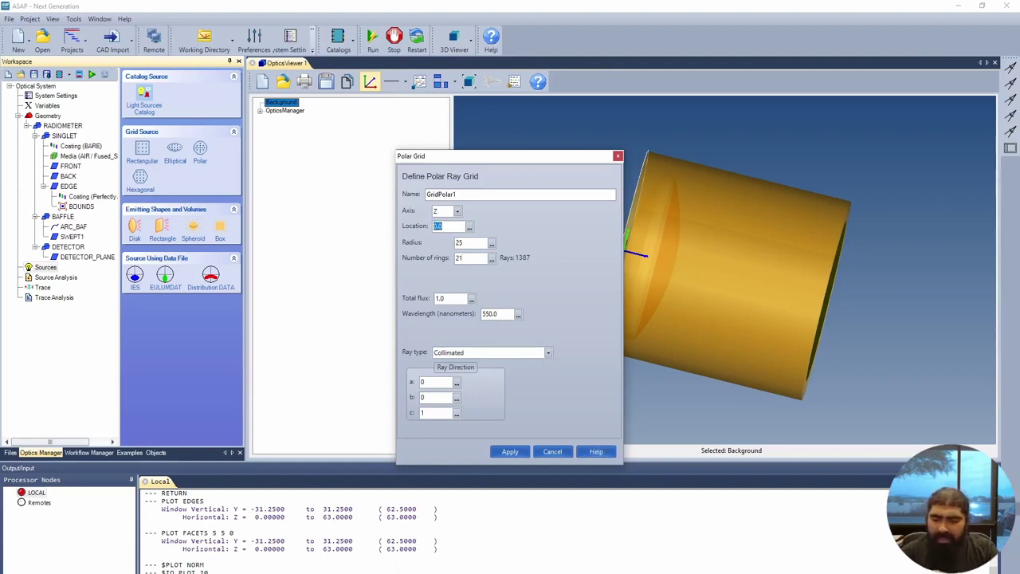
{"action": "type", "text": "-2"}
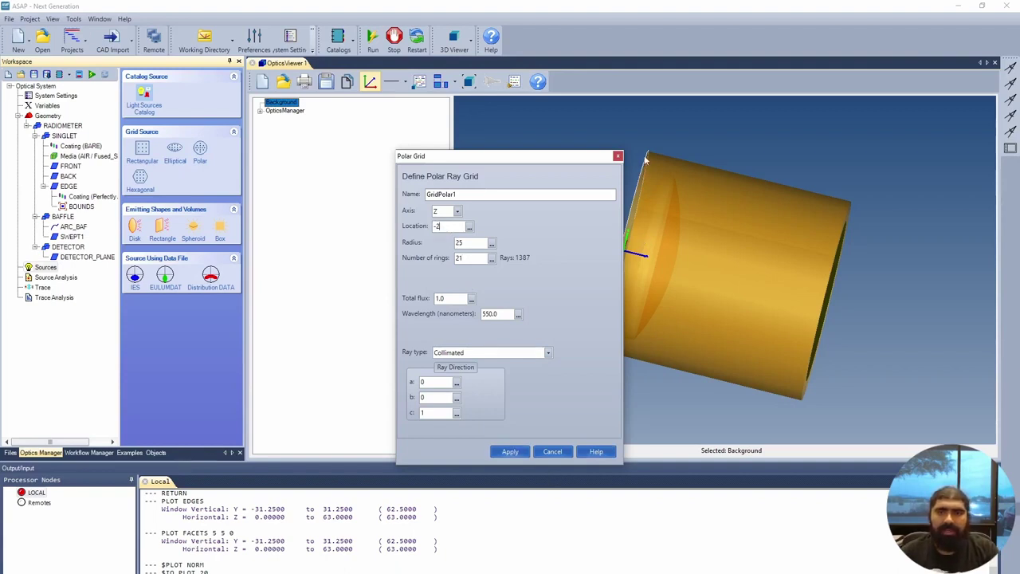
{"action": "left_click", "coordinate": [510, 452]}
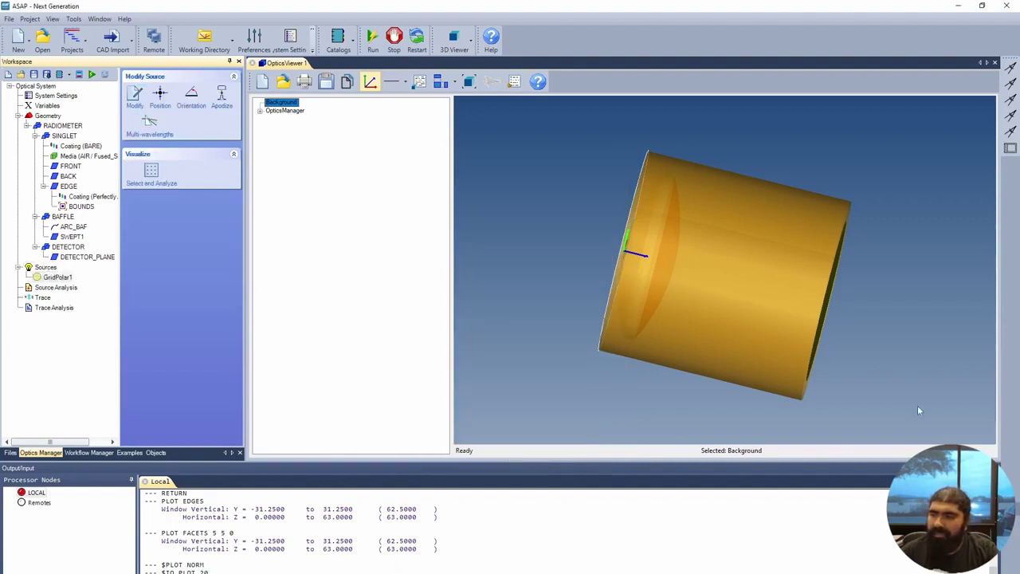
Add the All statistics to the source analysis, run the system, and enlarge the output area to read the ray statistics.
{"action": "left_click", "coordinate": [66, 291]}
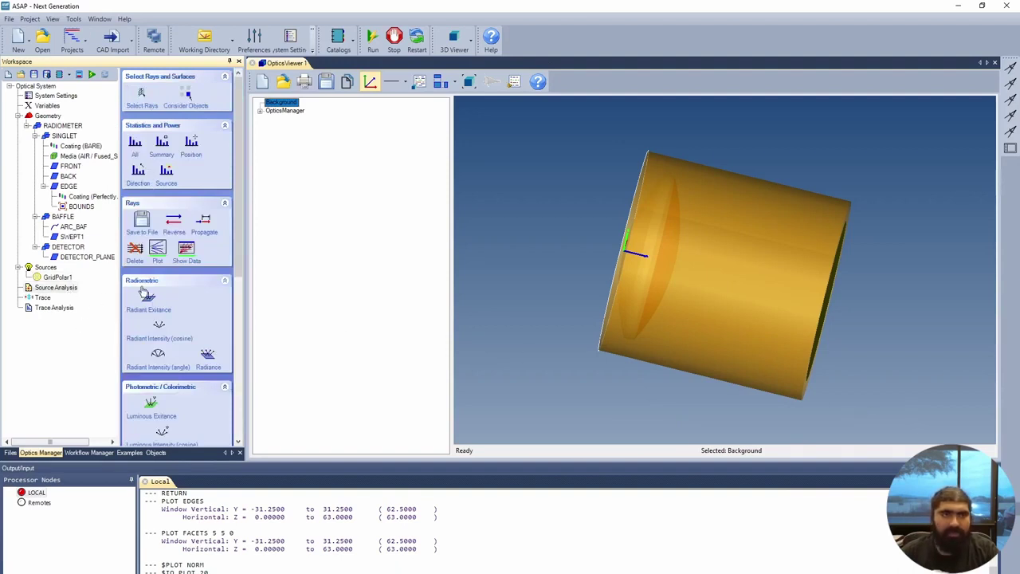
{"action": "left_click", "coordinate": [135, 143]}
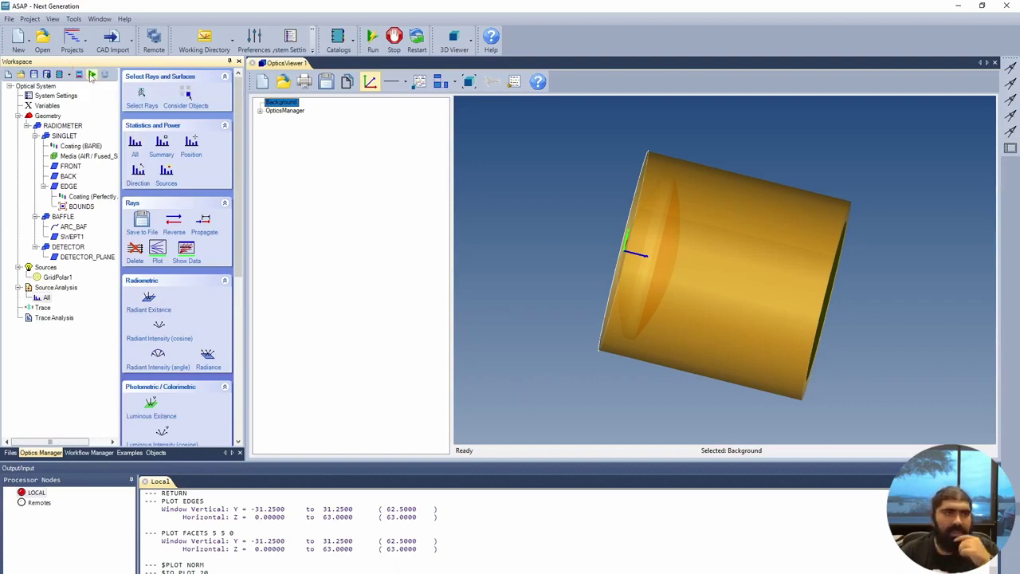
{"action": "left_click", "coordinate": [91, 75]}
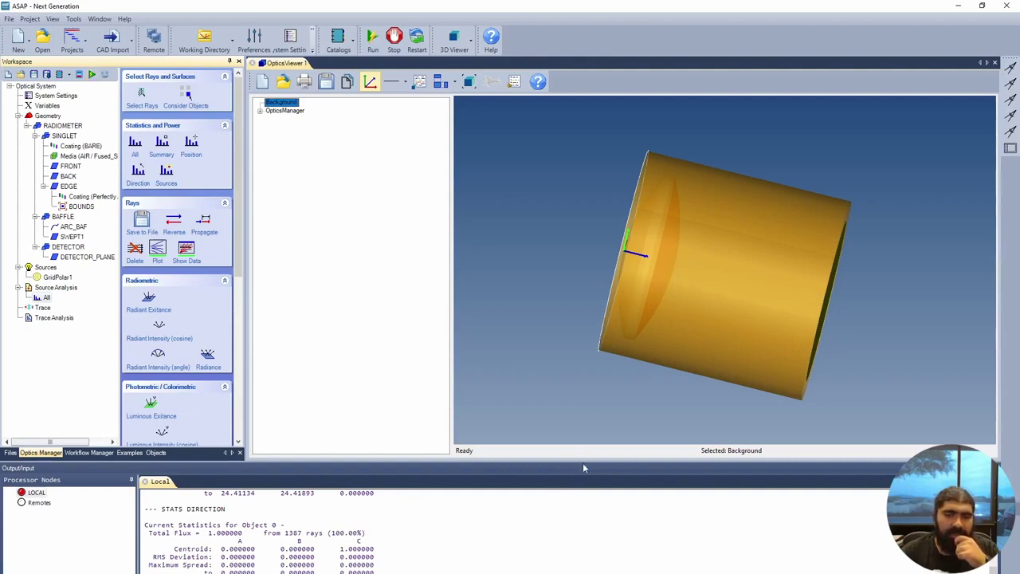
{"action": "left_click_drag", "start_coordinate": [583, 462], "coordinate": [599, 331]}
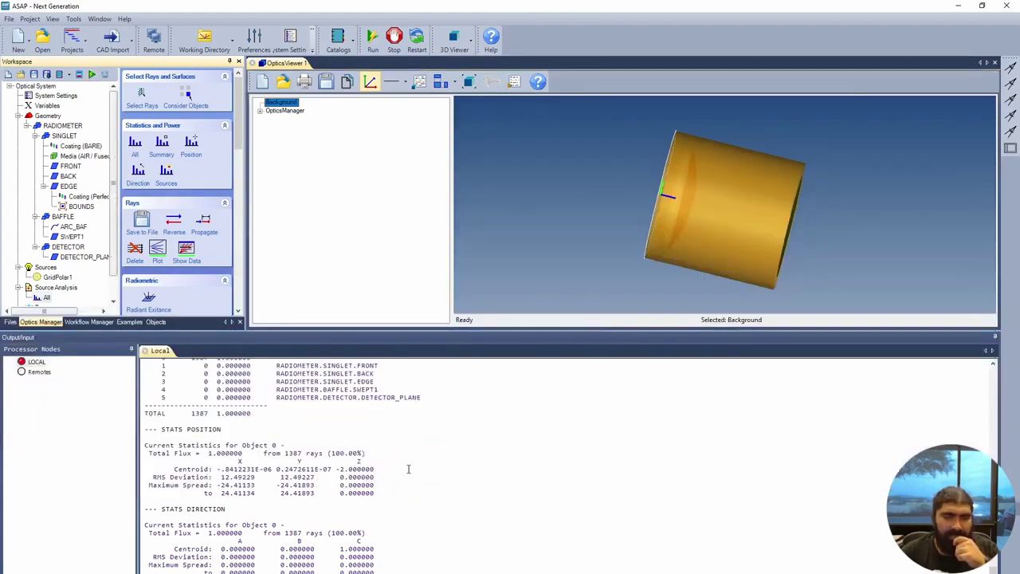
Examine the output log's lines on the polar grid ray creation, source direction and flux assignment.
{"action": "scroll", "coordinate": [407, 468], "scroll_direction": "up", "scroll_amount": 9}
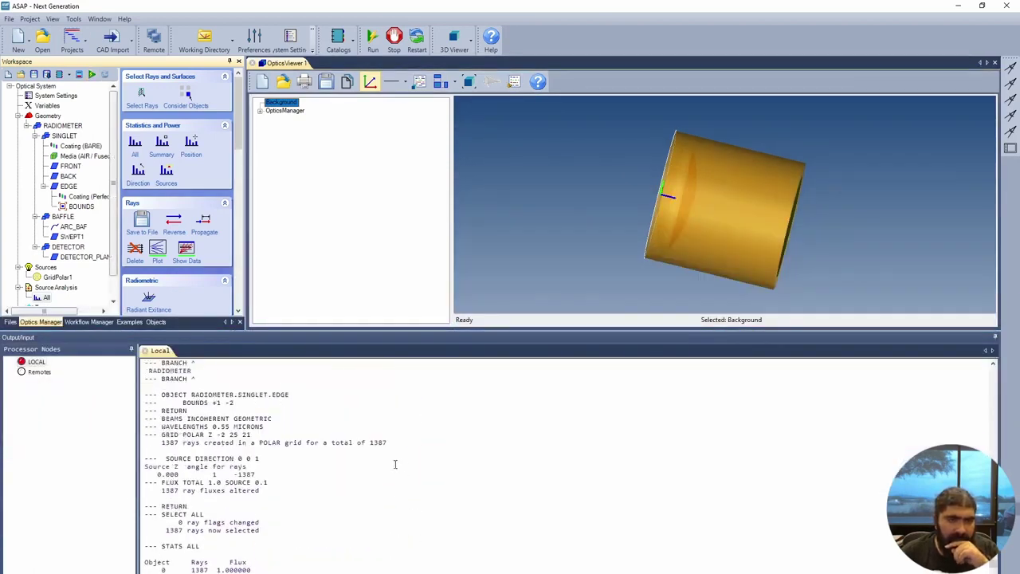
{"action": "left_click", "coordinate": [163, 490]}
{"action": "left_click_drag", "start_coordinate": [194, 491], "coordinate": [227, 494]}
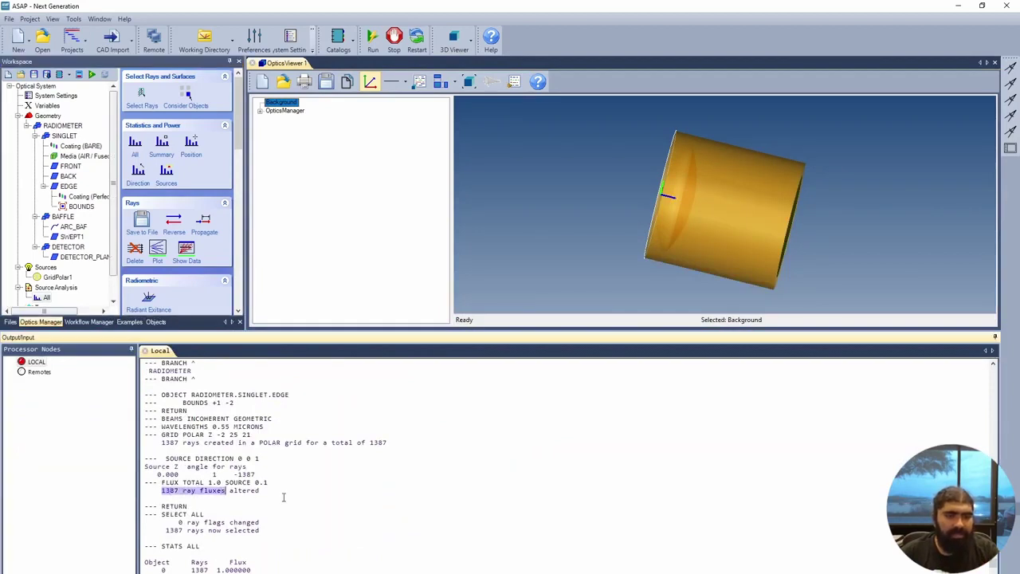
{"action": "scroll", "coordinate": [234, 456], "scroll_direction": "up", "scroll_amount": 2}
{"action": "scroll", "coordinate": [234, 457], "scroll_direction": "up", "scroll_amount": 1}
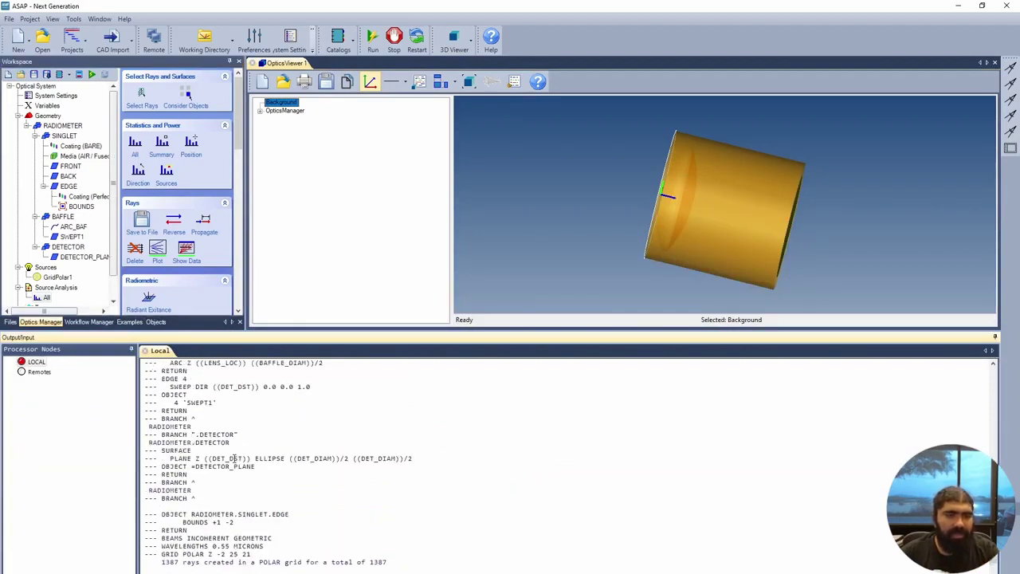
{"action": "left_click_drag", "start_coordinate": [162, 514], "coordinate": [259, 514]}
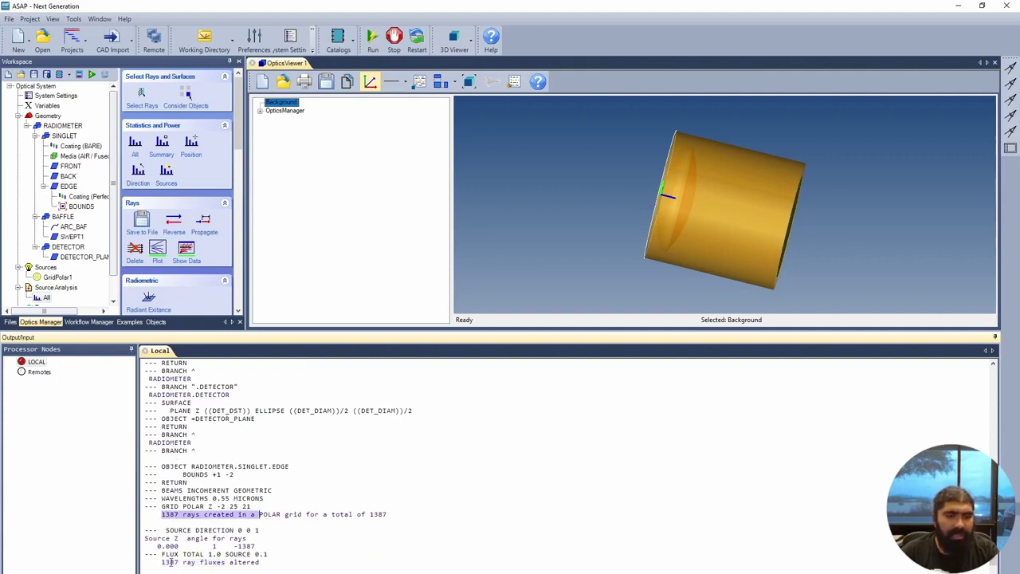
{"action": "left_click_drag", "start_coordinate": [170, 562], "coordinate": [262, 562]}
{"action": "scroll", "coordinate": [328, 444], "scroll_direction": "down", "scroll_amount": 1}
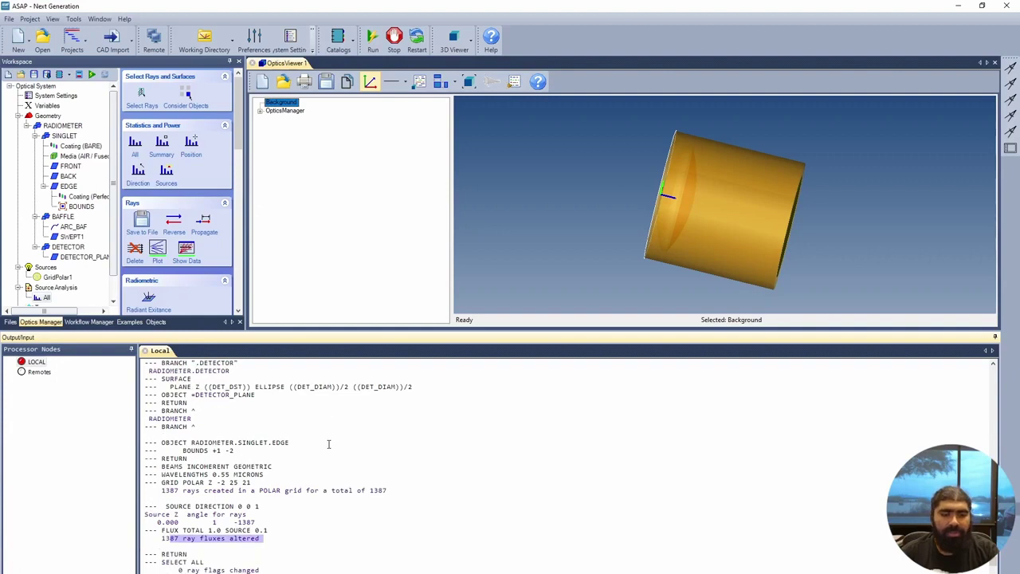
{"action": "scroll", "coordinate": [278, 484], "scroll_direction": "down", "scroll_amount": 5}
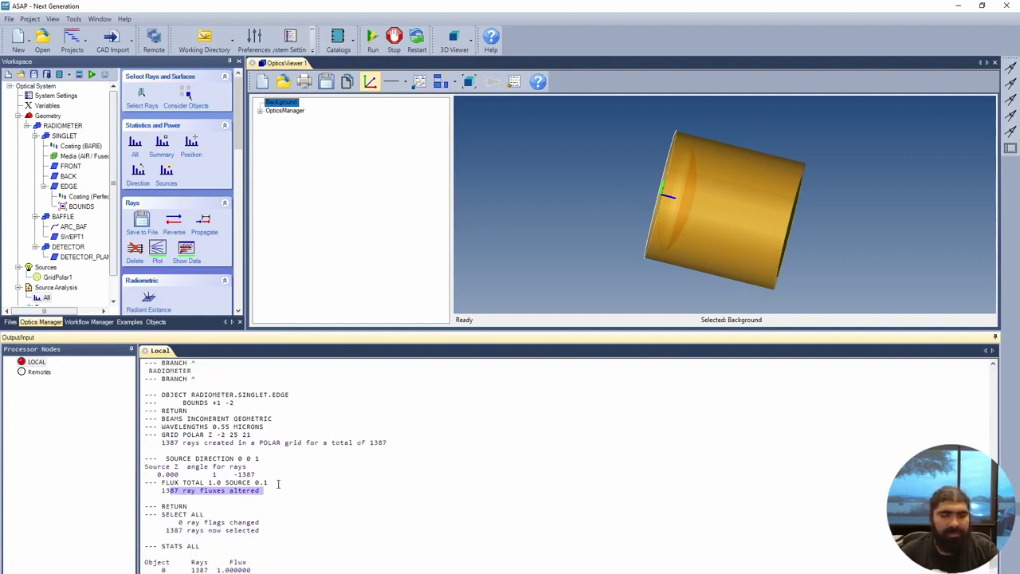
Review the ray count and flux listed for object 0, along with its position and direction statistics.
{"action": "scroll", "coordinate": [278, 483], "scroll_direction": "down", "scroll_amount": 1}
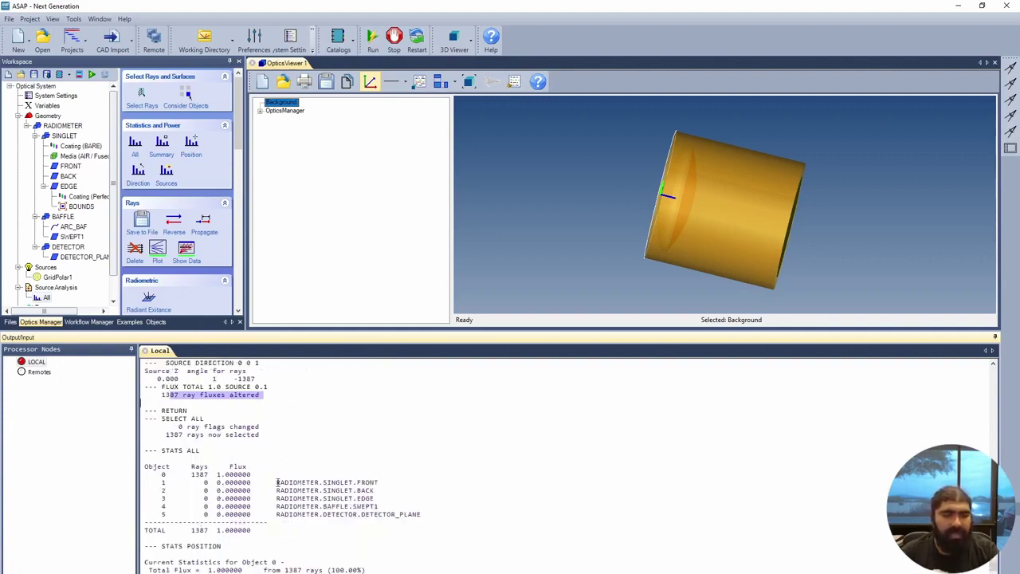
{"action": "double_click", "coordinate": [163, 475]}
{"action": "left_click_drag", "start_coordinate": [201, 475], "coordinate": [210, 476]}
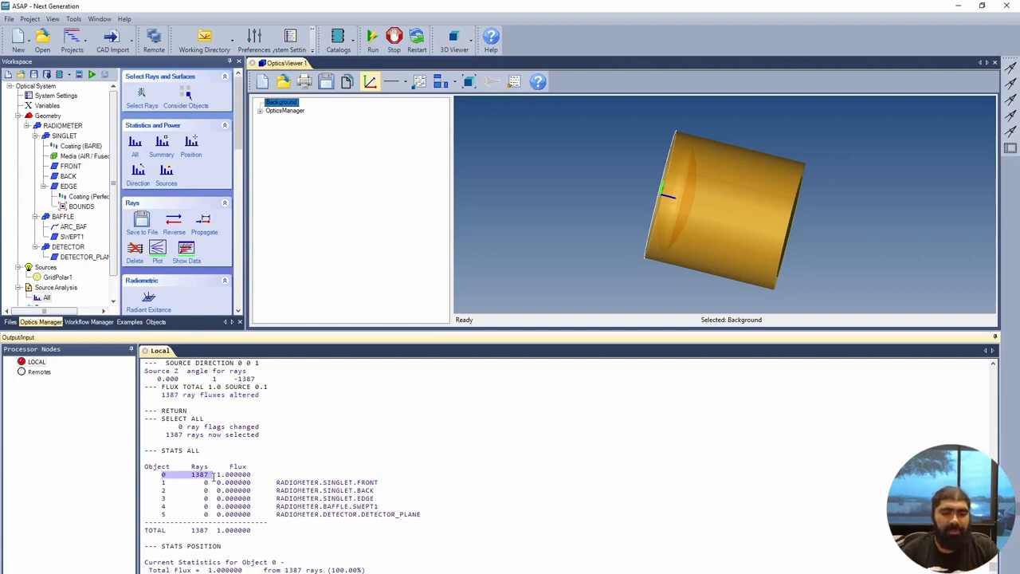
{"action": "scroll", "coordinate": [215, 475], "scroll_direction": "down", "scroll_amount": 5}
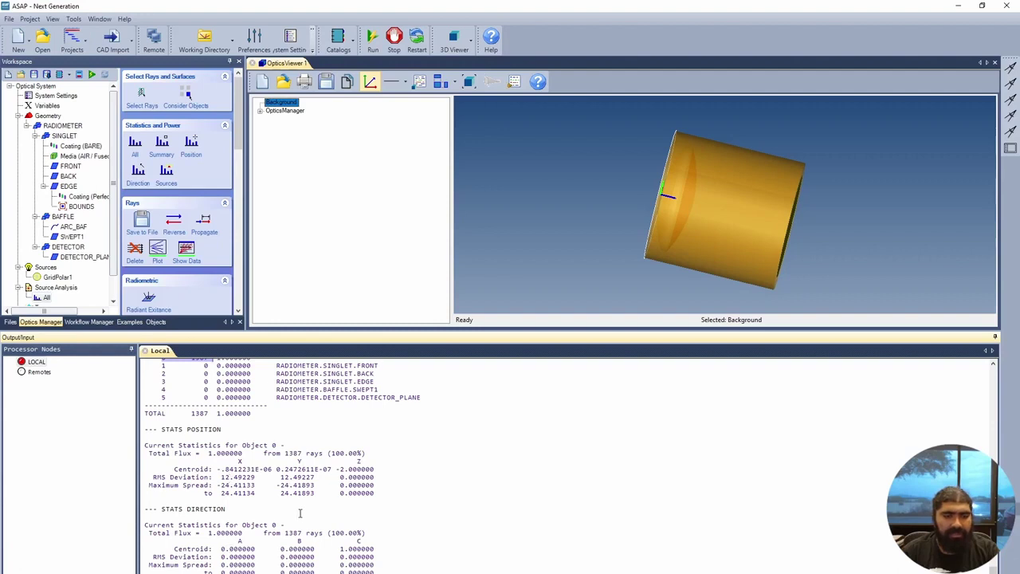
{"action": "scroll", "coordinate": [301, 514], "scroll_direction": "up", "scroll_amount": 1}
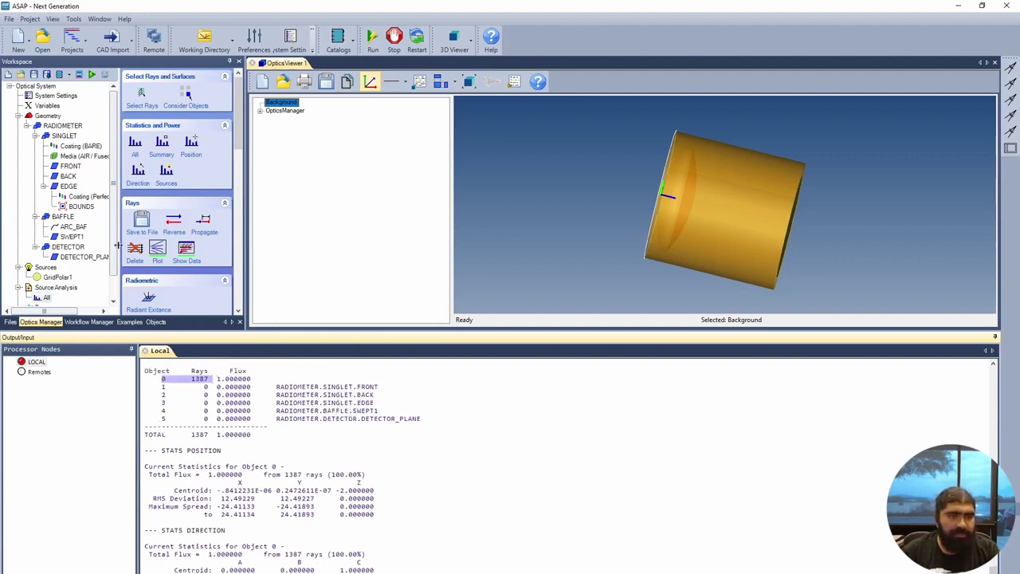
Insert a trace that plots all rays together with the geometry as facets, keeping Y vertical and Z horizontal.
{"action": "scroll", "coordinate": [116, 288], "scroll_direction": "down", "scroll_amount": 1}
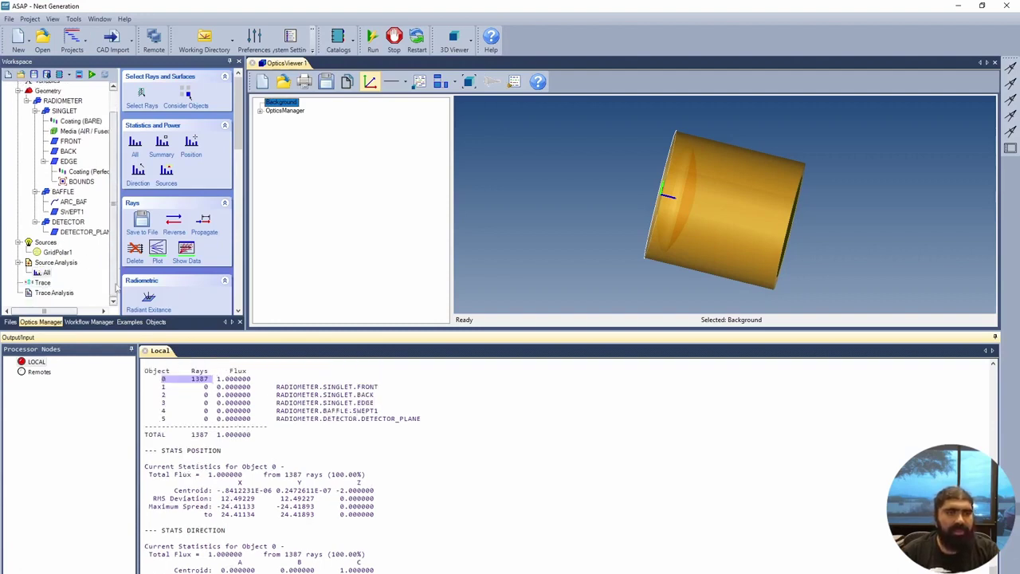
{"action": "left_click", "coordinate": [43, 283]}
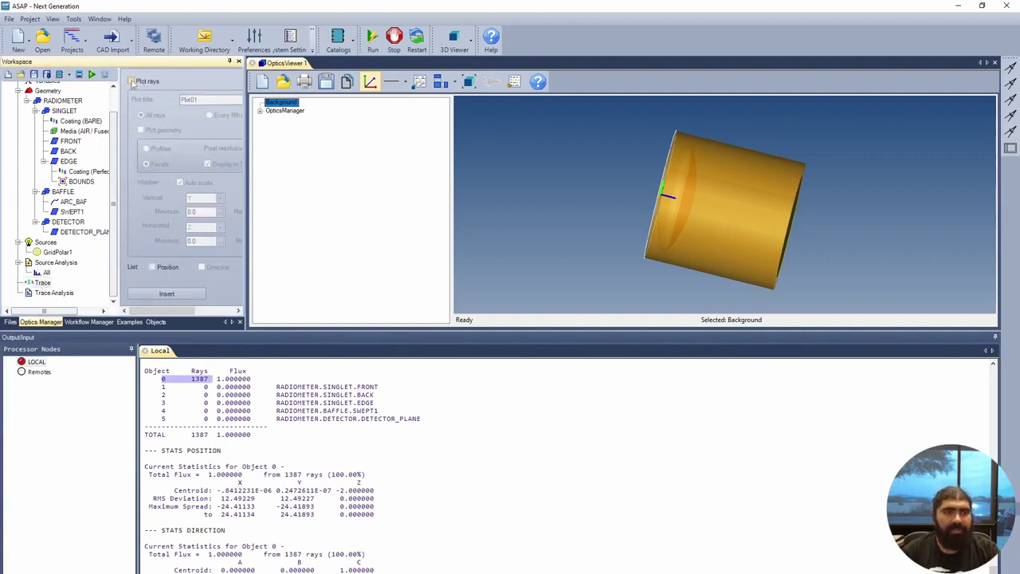
{"action": "left_click", "coordinate": [131, 81]}
{"action": "left_click", "coordinate": [141, 131]}
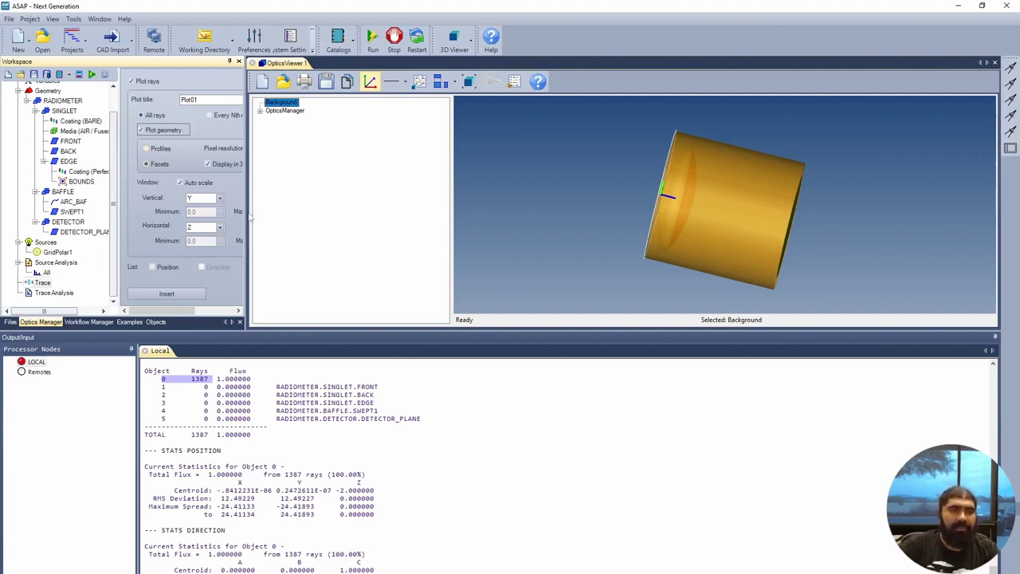
{"action": "left_click_drag", "start_coordinate": [250, 213], "coordinate": [313, 214]}
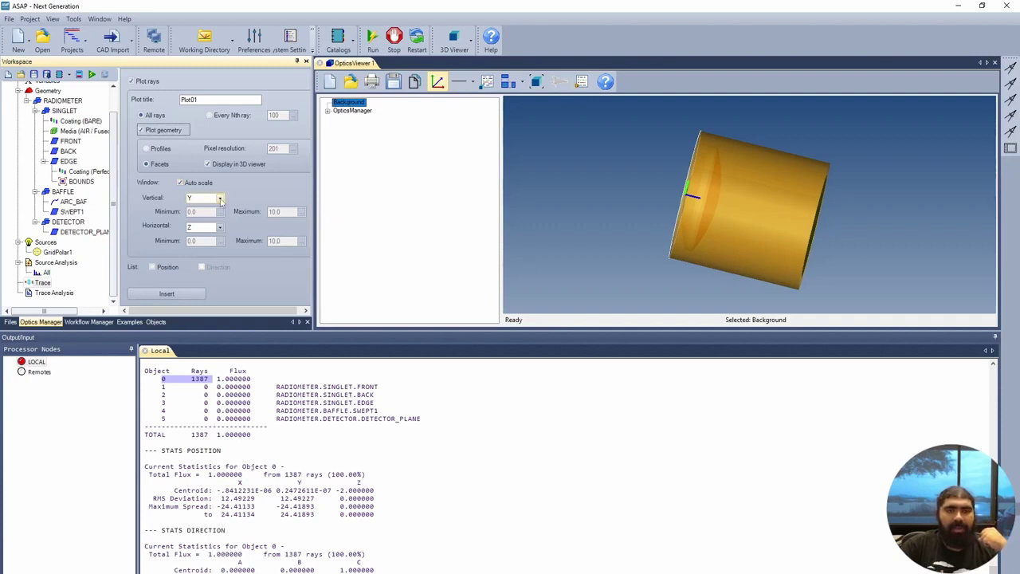
{"action": "left_click_drag", "start_coordinate": [598, 201], "coordinate": [702, 208]}
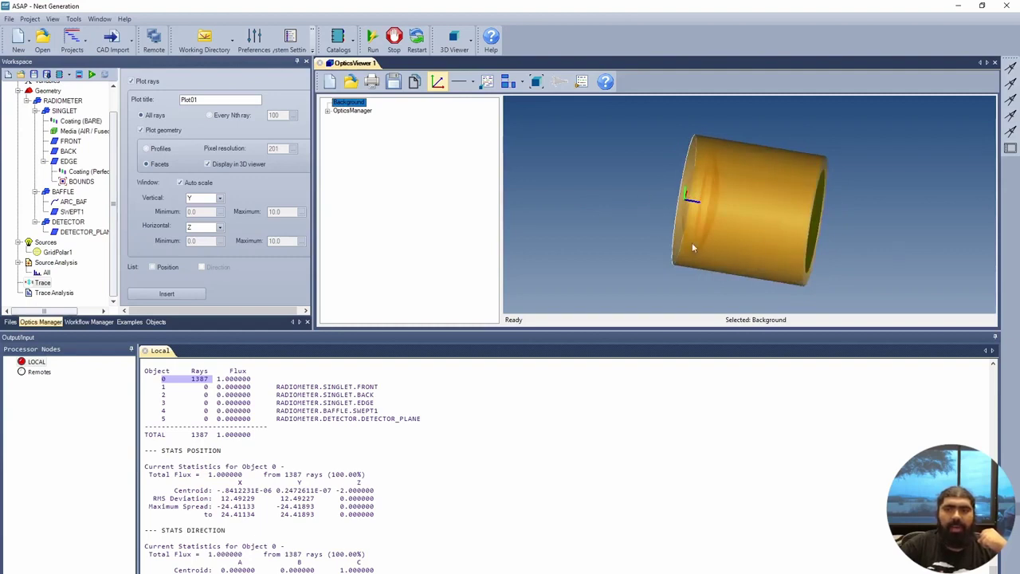
{"action": "left_click_drag", "start_coordinate": [792, 143], "coordinate": [720, 180]}
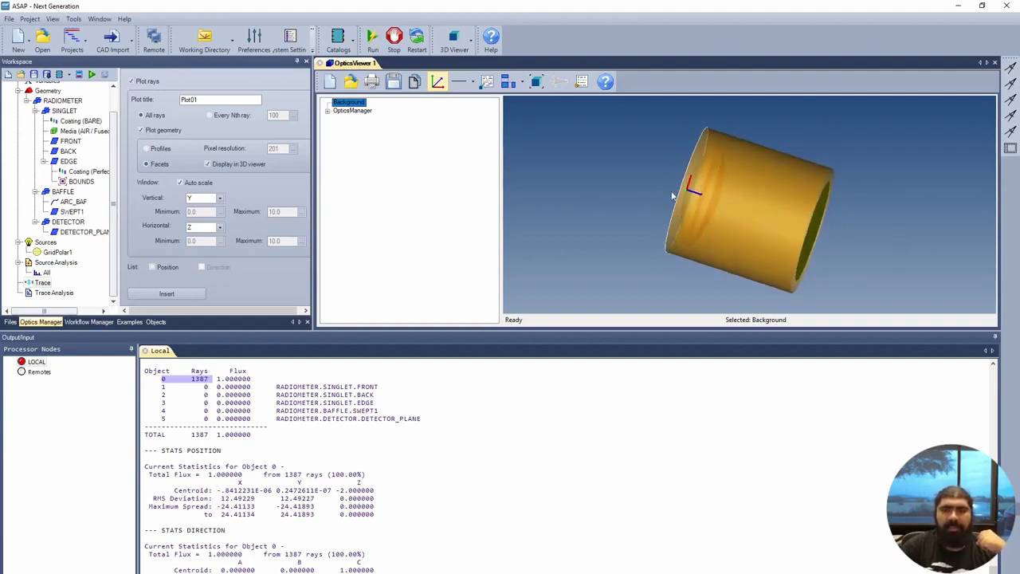
{"action": "left_click_drag", "start_coordinate": [769, 258], "coordinate": [814, 177]}
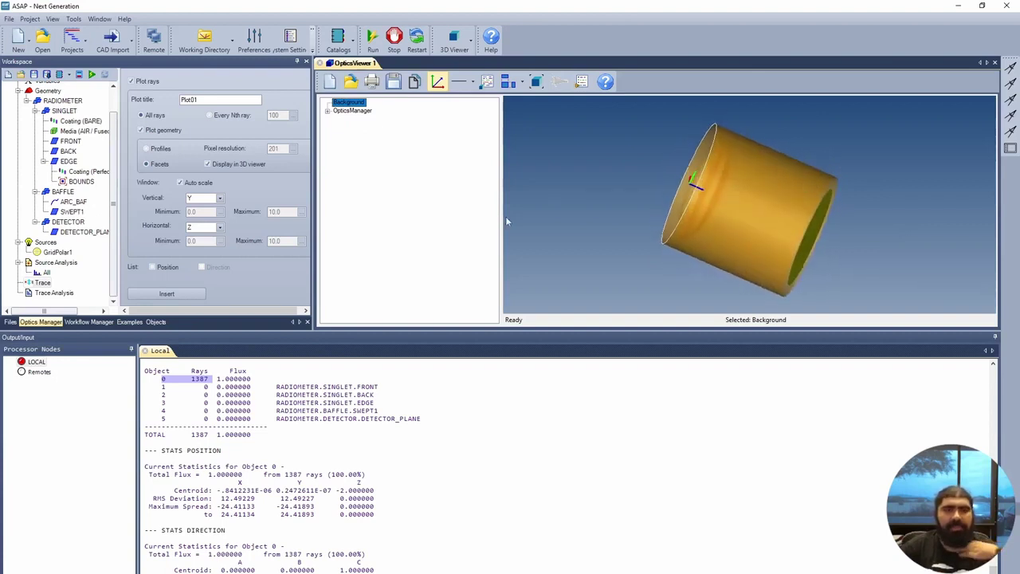
{"action": "left_click", "coordinate": [167, 294]}
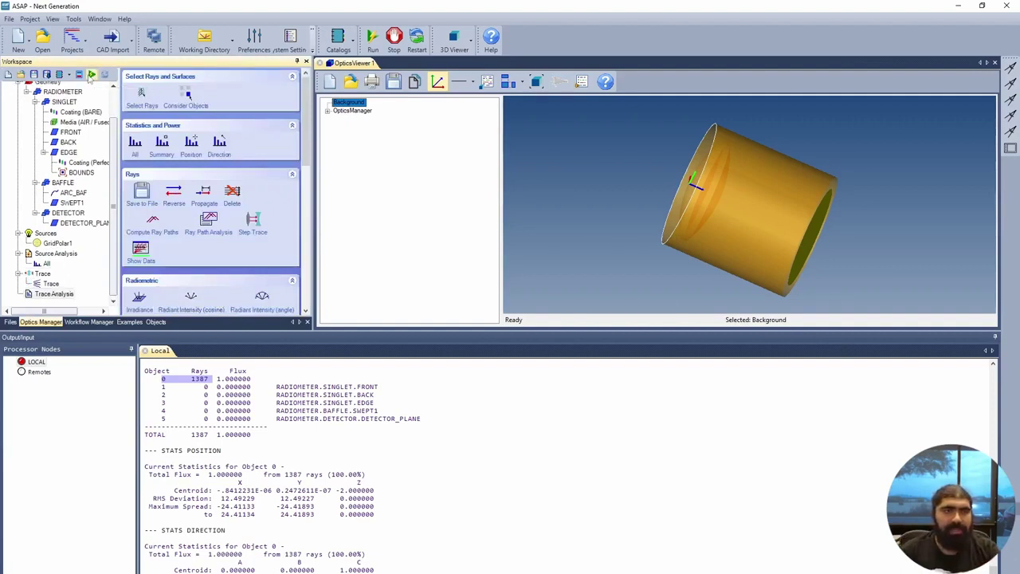
Run the system and inspect the traced rays in the 2D plot and from several angles in the 3D view.
{"action": "left_click", "coordinate": [90, 74]}
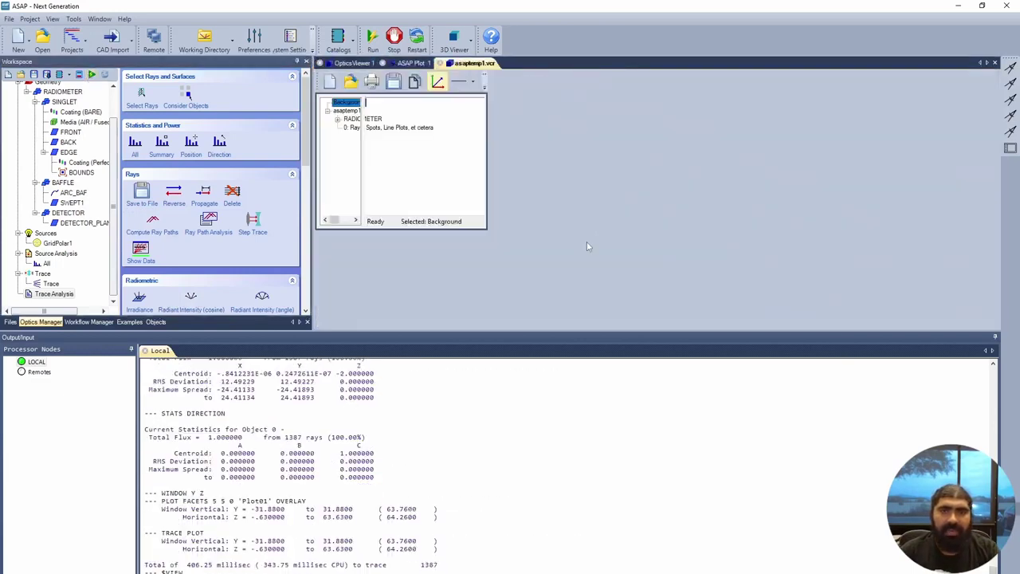
{"action": "left_click", "coordinate": [411, 63]}
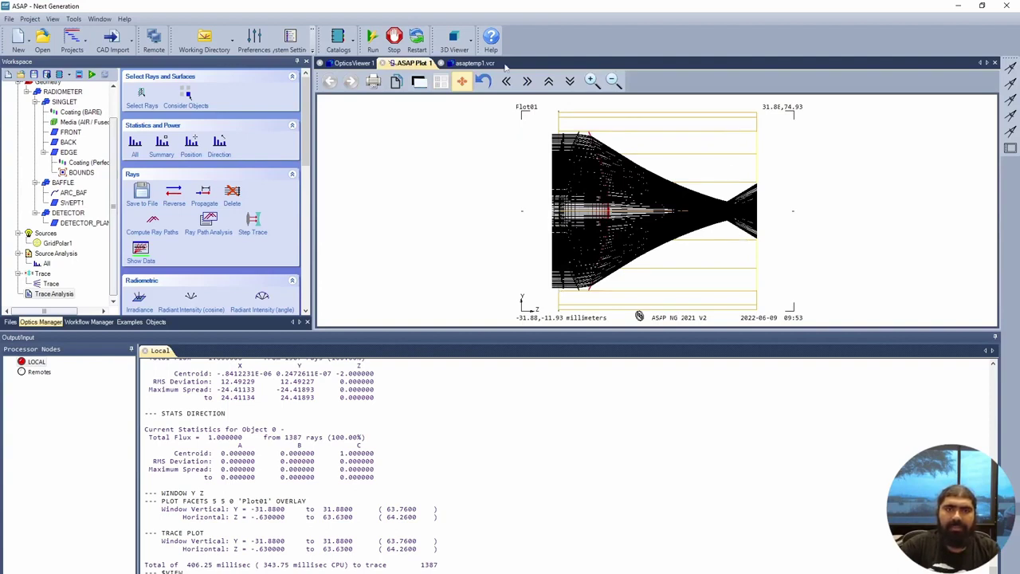
{"action": "left_click", "coordinate": [477, 63]}
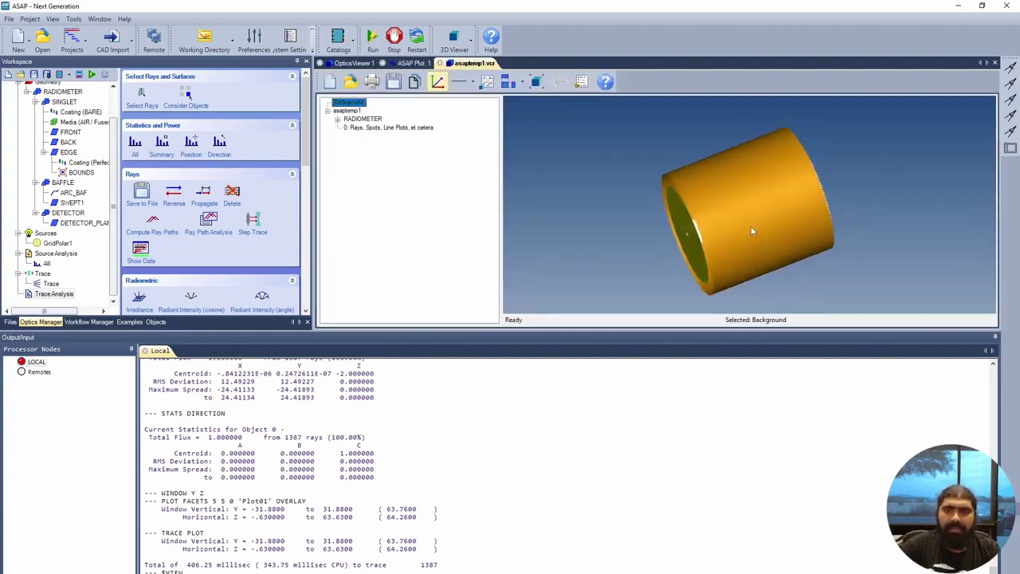
{"action": "left_click_drag", "start_coordinate": [751, 229], "coordinate": [694, 263]}
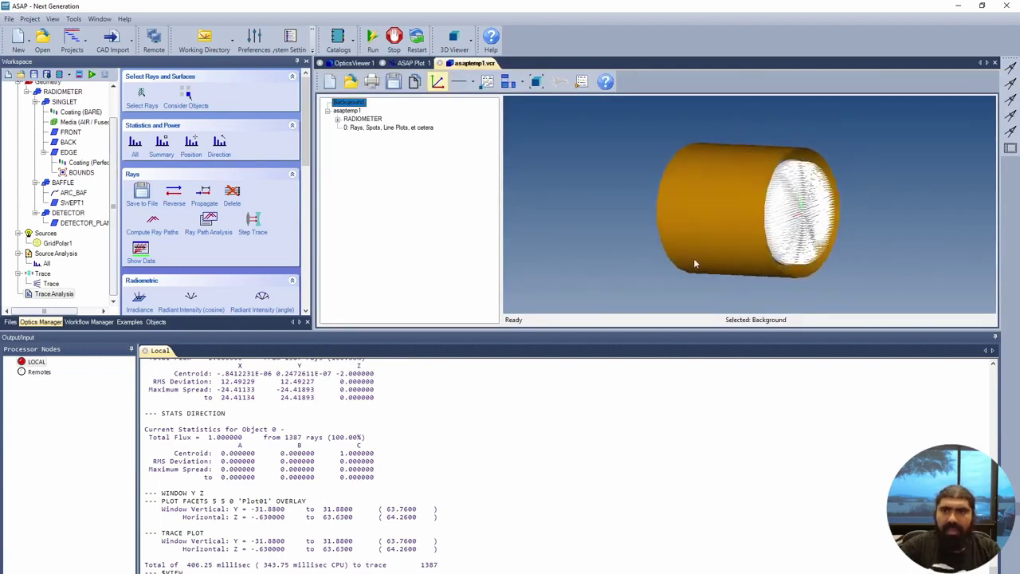
{"action": "left_click_drag", "start_coordinate": [877, 198], "coordinate": [640, 195]}
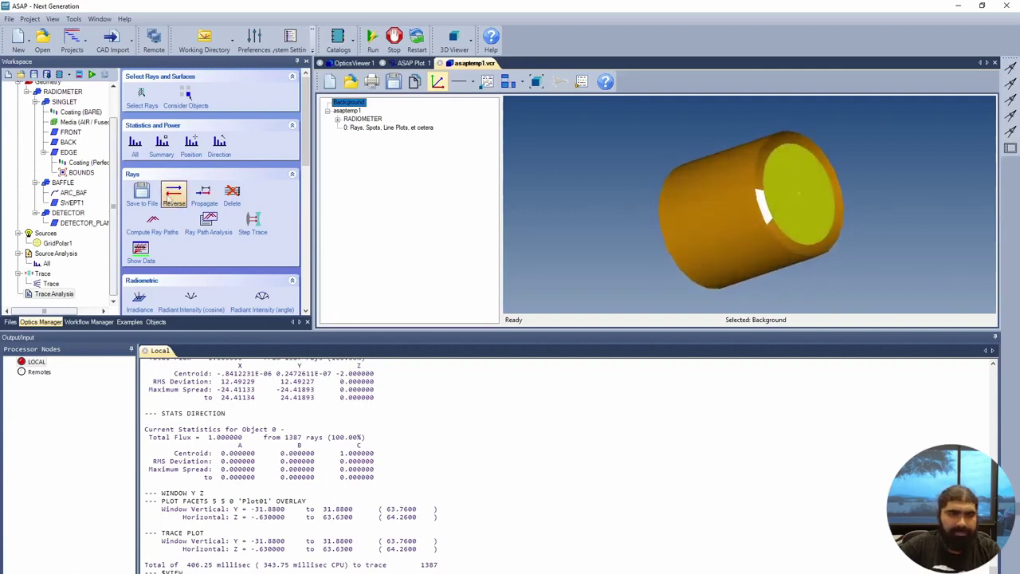
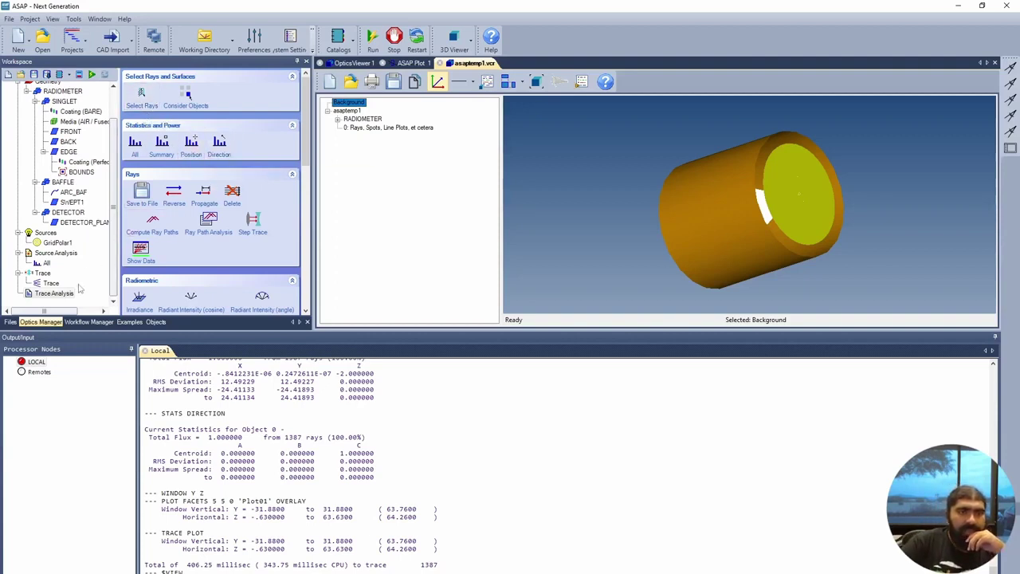
Add a Consider Objects entry to the trace analysis that includes only RADIOMETER.DETECTOR.DETECTOR_PLANE.
{"action": "scroll", "coordinate": [203, 191], "scroll_direction": "down", "scroll_amount": 1}
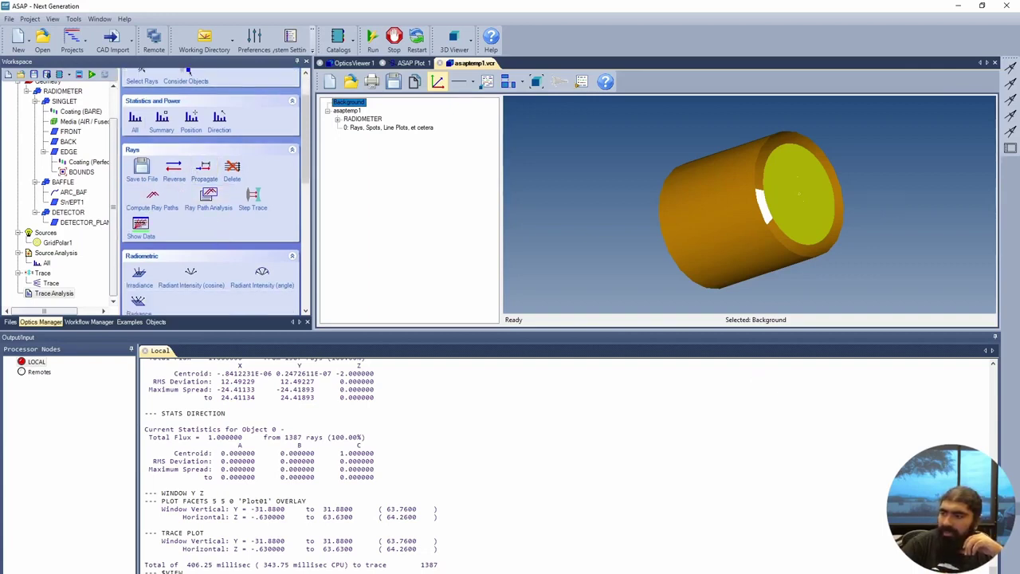
{"action": "scroll", "coordinate": [199, 167], "scroll_direction": "up", "scroll_amount": 1}
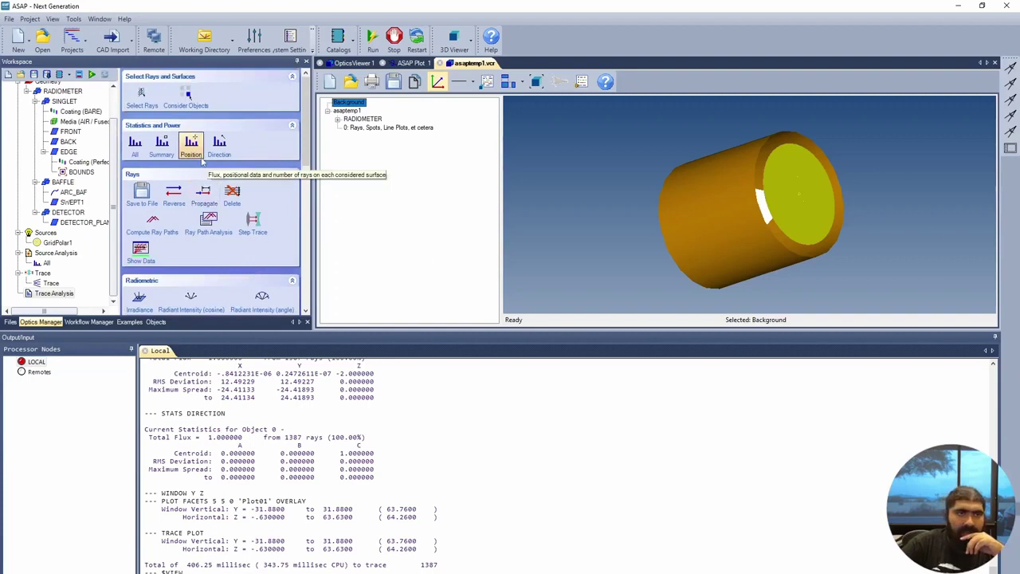
{"action": "left_click", "coordinate": [188, 96]}
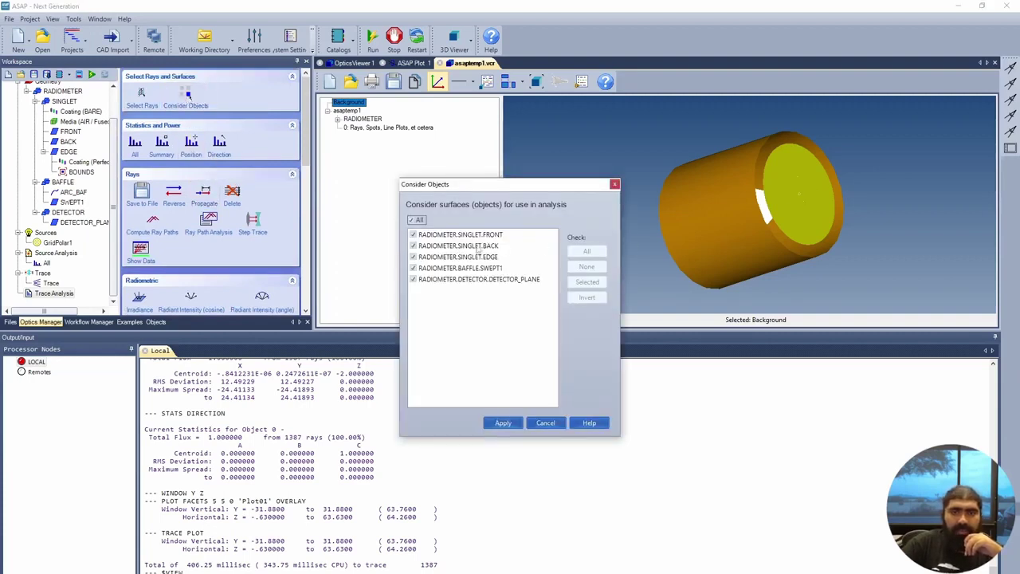
{"action": "left_click", "coordinate": [412, 220]}
{"action": "left_click", "coordinate": [412, 220]}
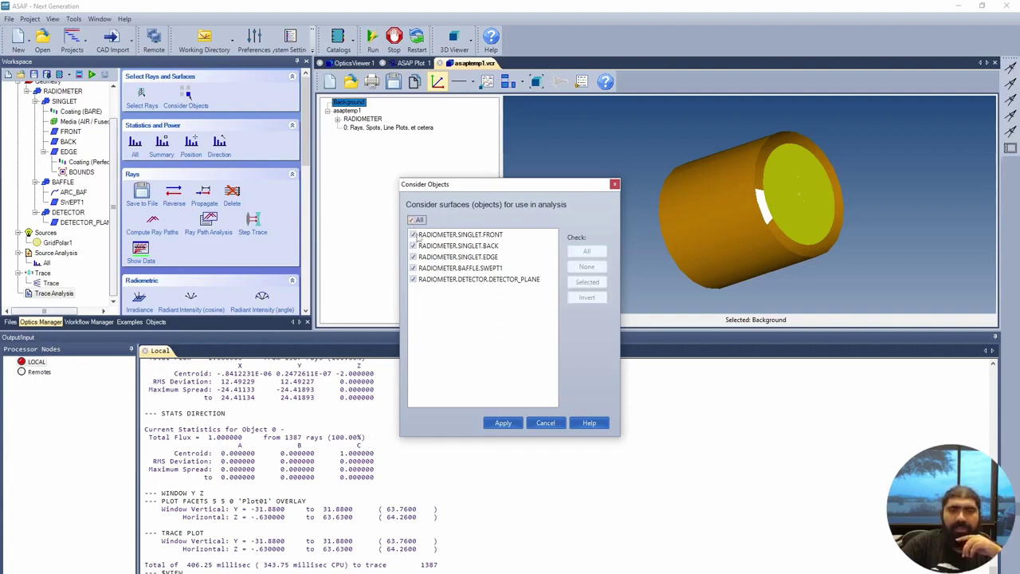
{"action": "left_click", "coordinate": [412, 220]}
{"action": "left_click", "coordinate": [412, 220]}
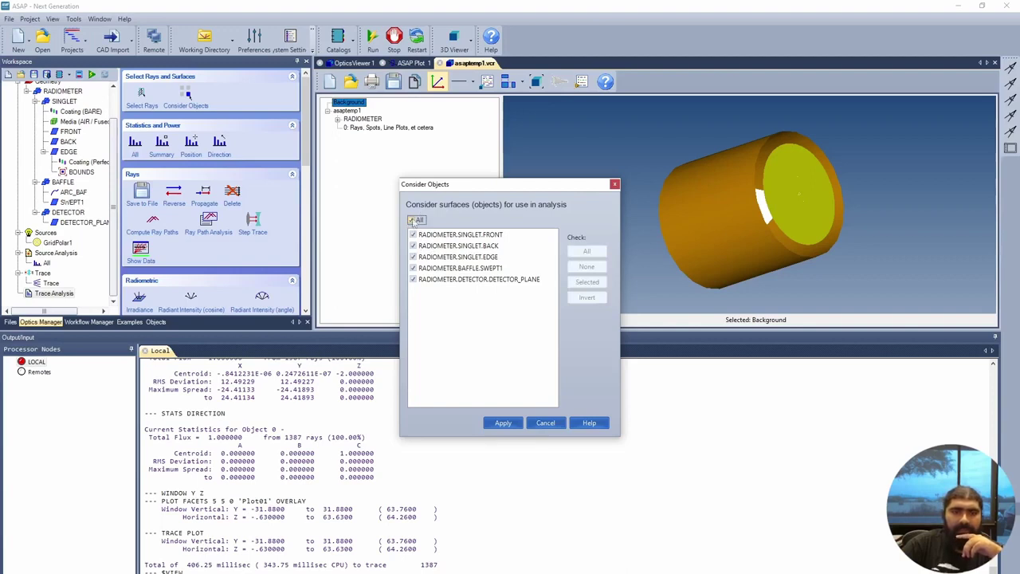
{"action": "left_click", "coordinate": [412, 220]}
{"action": "left_click", "coordinate": [413, 234]}
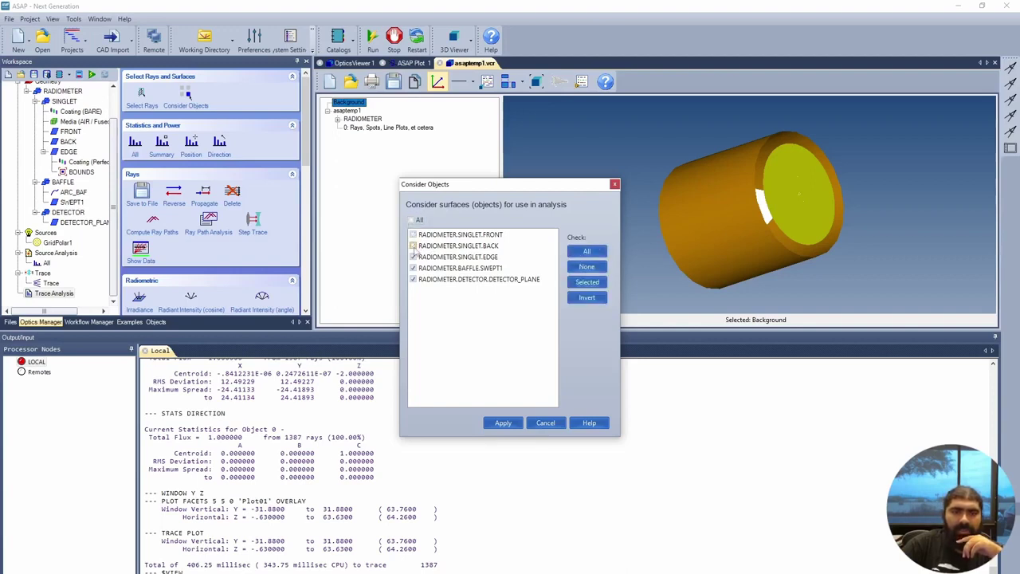
{"action": "left_click", "coordinate": [413, 246]}
{"action": "left_click", "coordinate": [413, 257]}
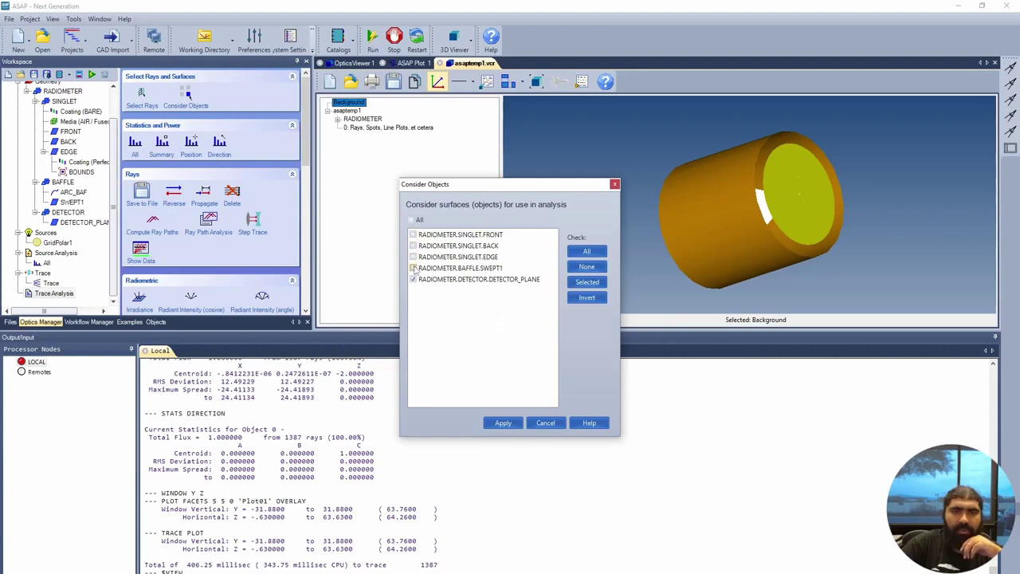
{"action": "left_click", "coordinate": [413, 268]}
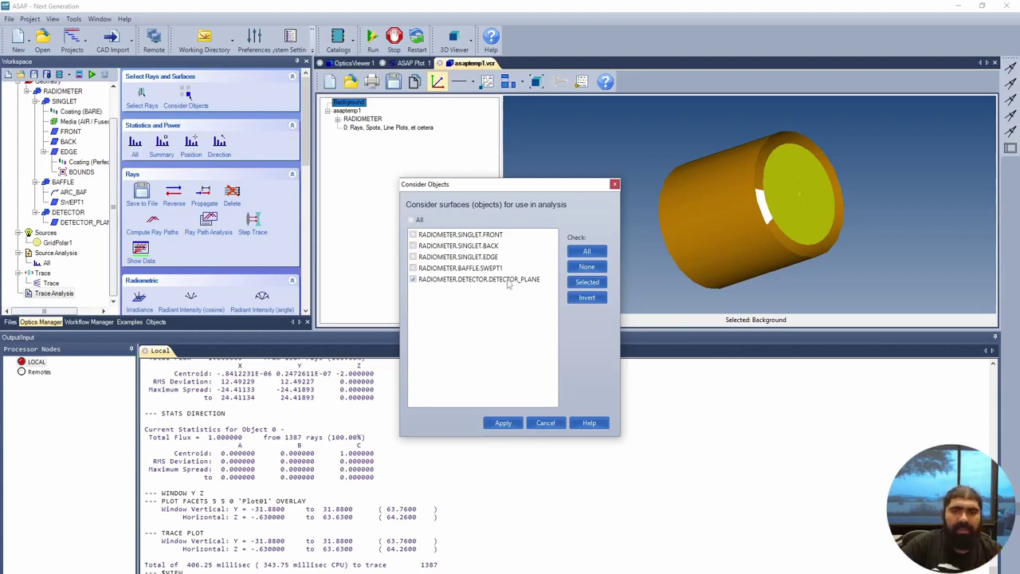
{"action": "left_click", "coordinate": [503, 423]}
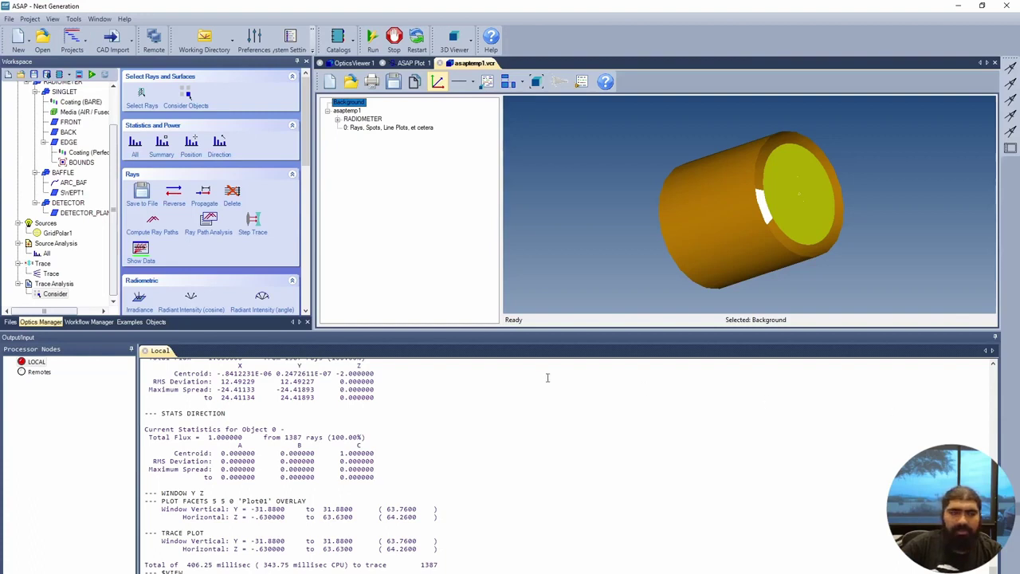
Add an auto-scaled irradiance analysis with a plot, Y vertical, X horizontal, vertical resolution 51 and aspect ratio 1.
{"action": "scroll", "coordinate": [170, 257], "scroll_direction": "down", "scroll_amount": 2}
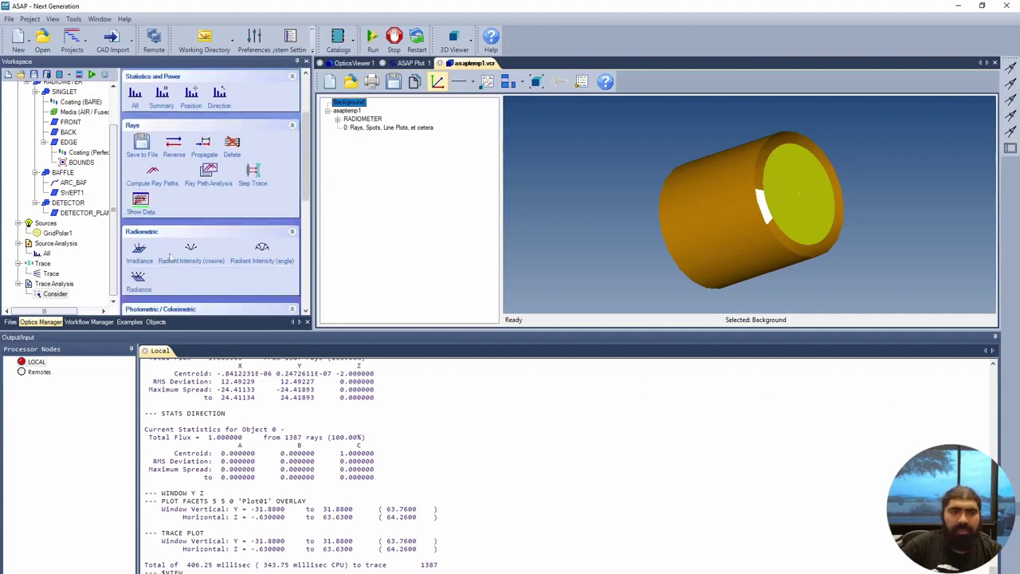
{"action": "left_click", "coordinate": [140, 252]}
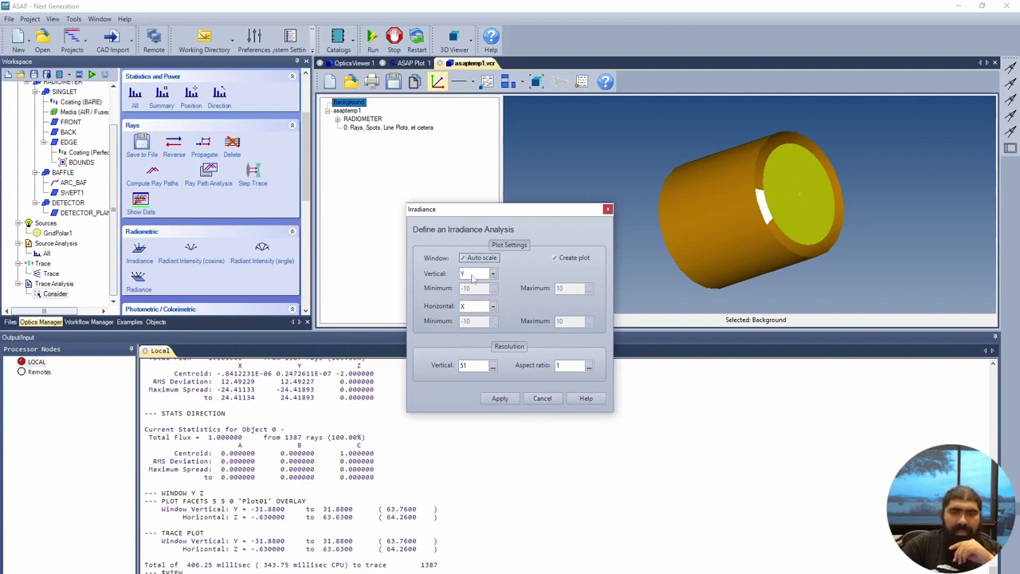
{"action": "left_click", "coordinate": [499, 398]}
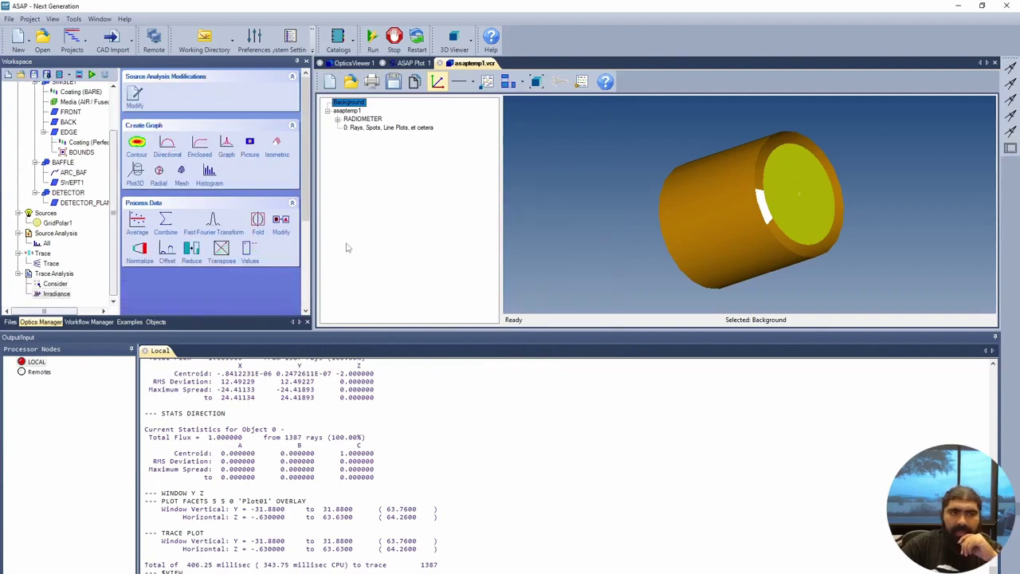
Add a Picture graph and an Isometric graph plotting every 1st line of distribution data to the irradiance analysis.
{"action": "left_click", "coordinate": [52, 285]}
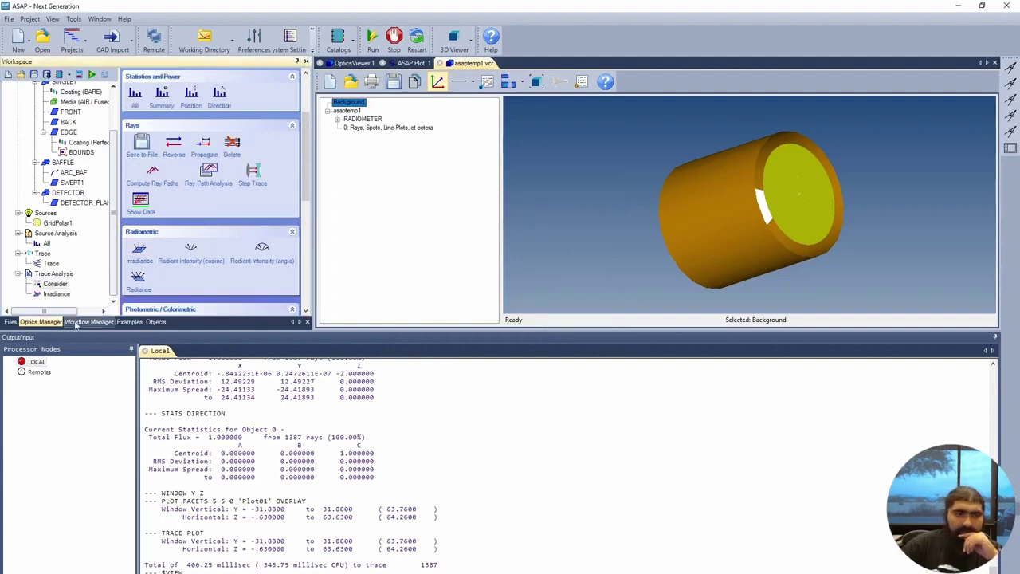
{"action": "left_click", "coordinate": [60, 294]}
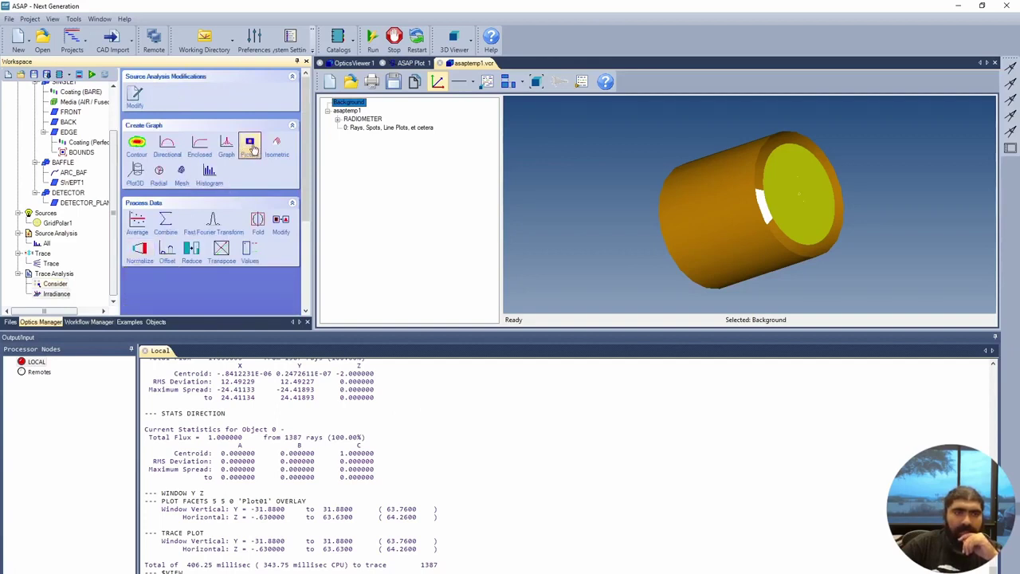
{"action": "left_click", "coordinate": [250, 146]}
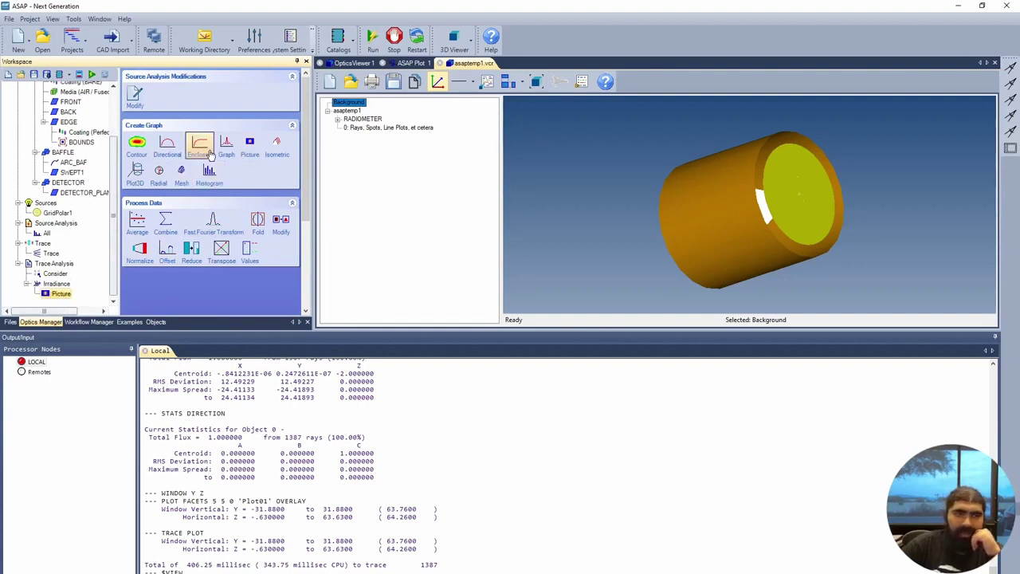
{"action": "left_click", "coordinate": [276, 143]}
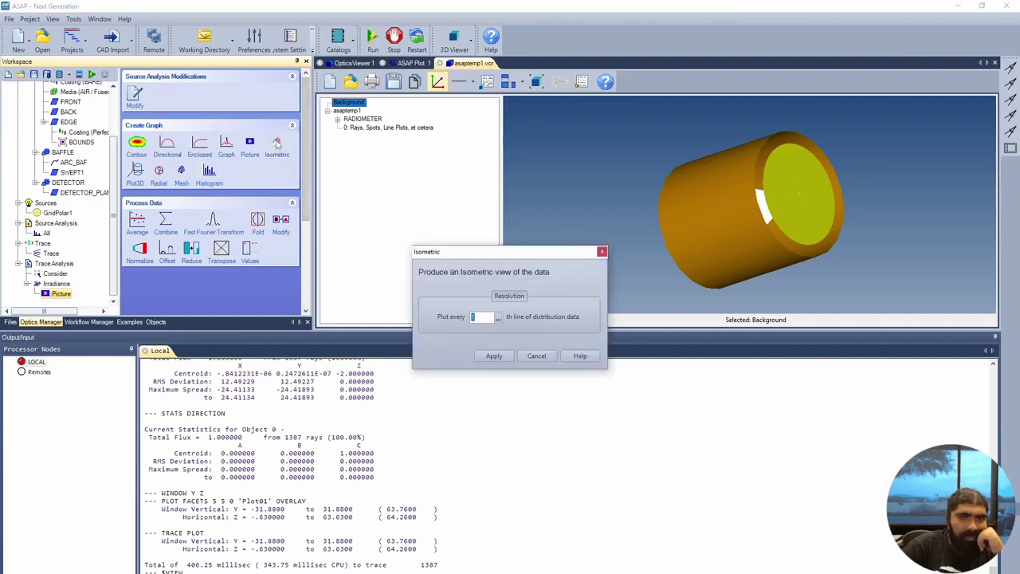
{"action": "left_click", "coordinate": [494, 356]}
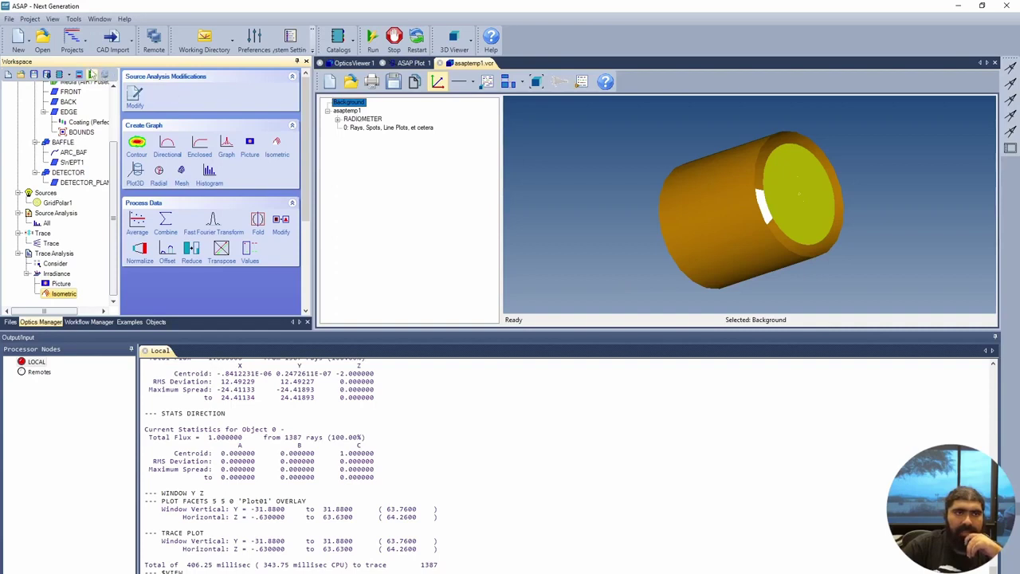
Run the system and compare the detector spot plot with the side-view ray trace plot.
{"action": "left_click", "coordinate": [90, 73]}
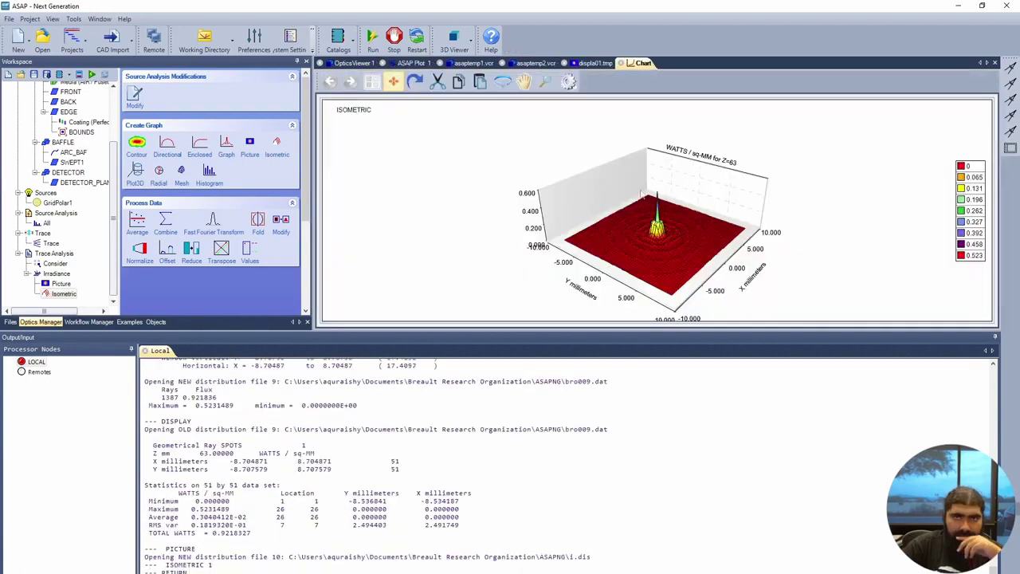
{"action": "left_click", "coordinate": [535, 63]}
{"action": "left_click", "coordinate": [473, 63]}
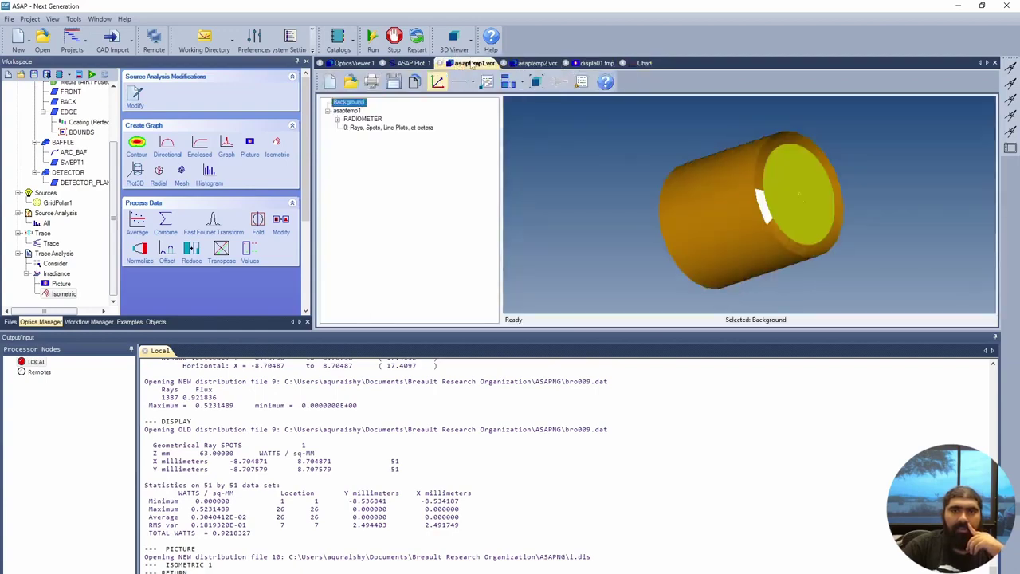
{"action": "left_click", "coordinate": [408, 63]}
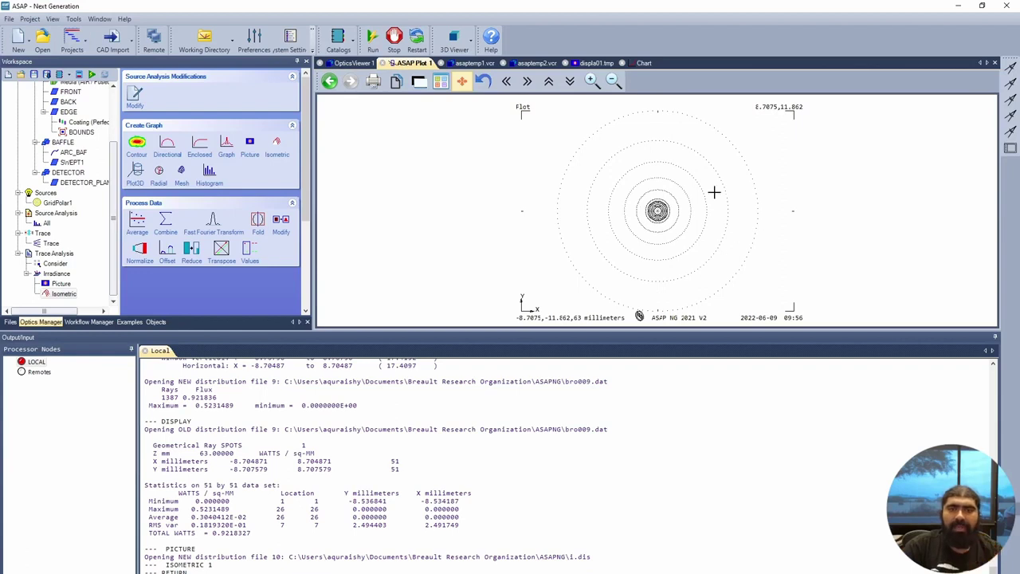
{"action": "left_click", "coordinate": [329, 81]}
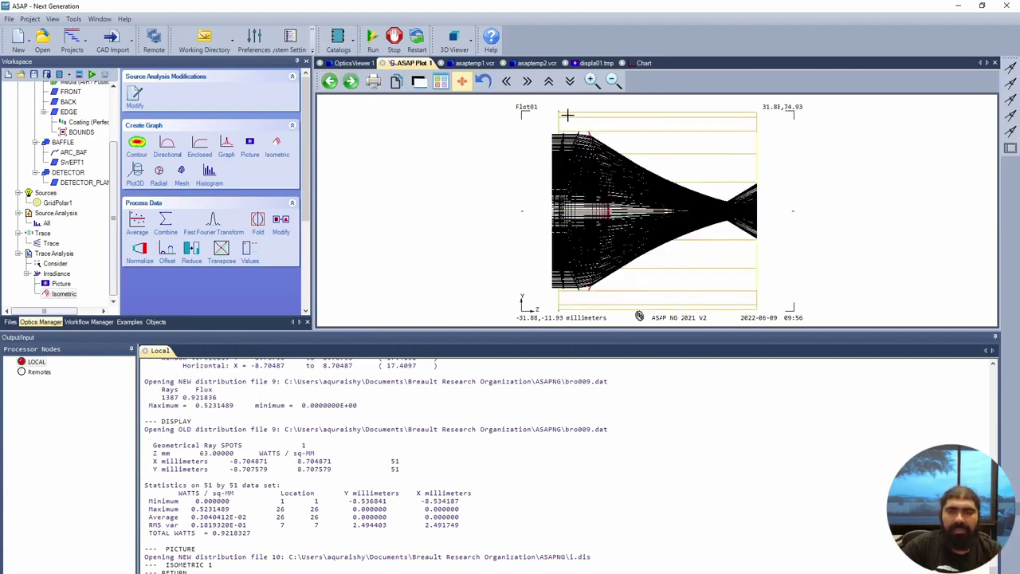
{"action": "left_click", "coordinate": [351, 80]}
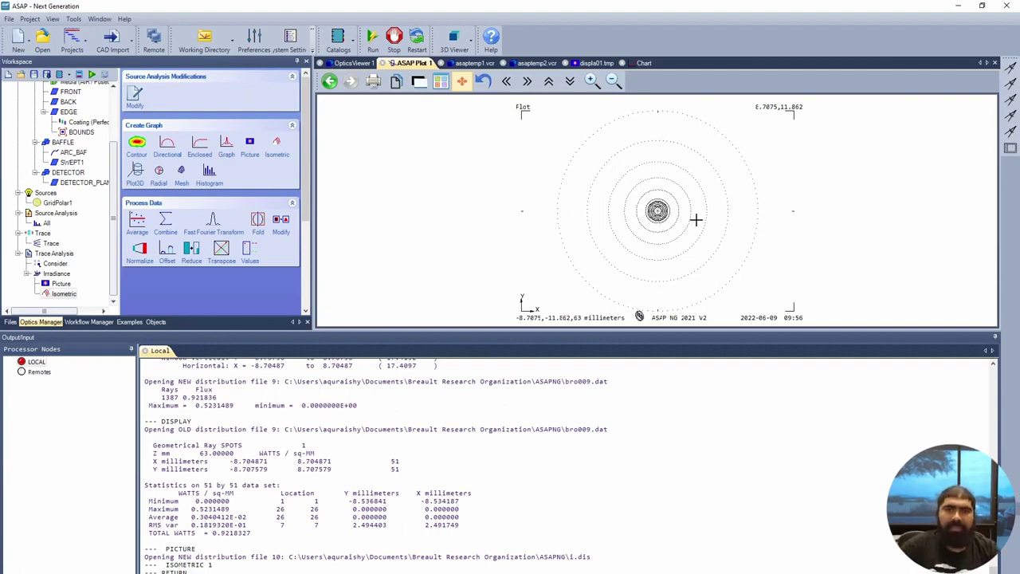
Hide the baffle surface SWEPT1 in the asaptemp1.vcr 3D view to expose the traced rays, and close the asaptemp2.vcr view.
{"action": "left_click", "coordinate": [475, 64]}
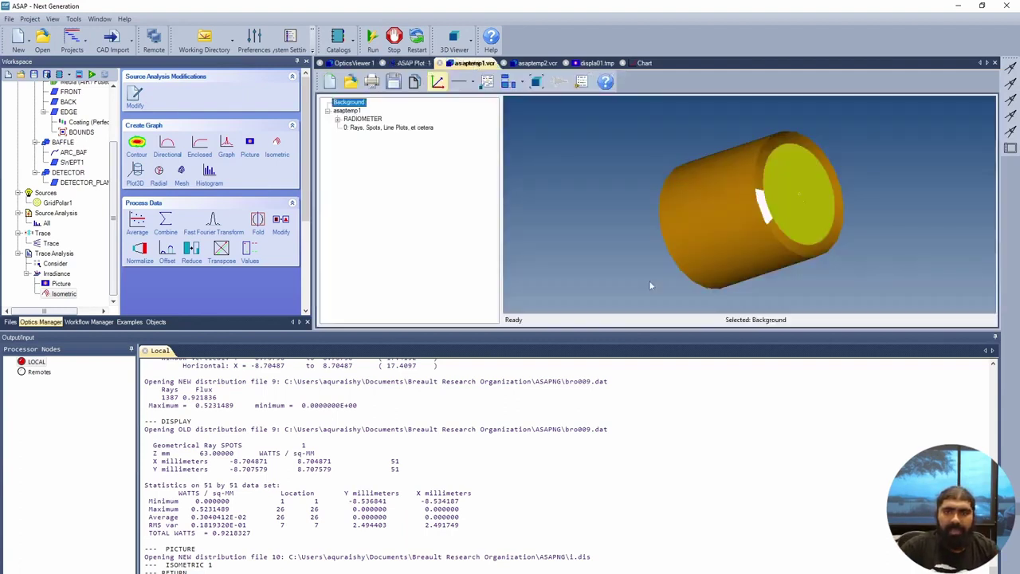
{"action": "left_click_drag", "start_coordinate": [650, 285], "coordinate": [698, 279]}
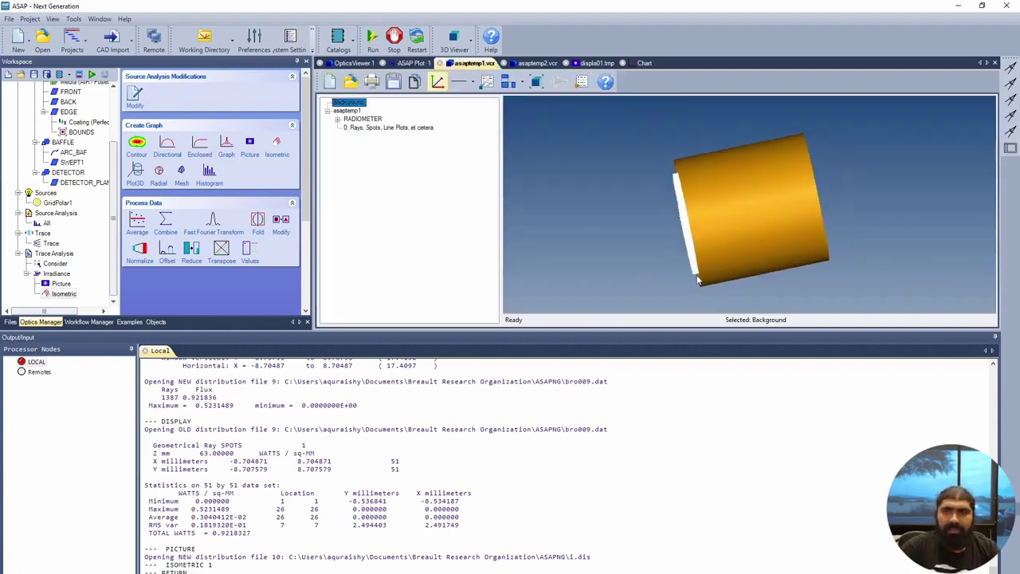
{"action": "left_click", "coordinate": [791, 225]}
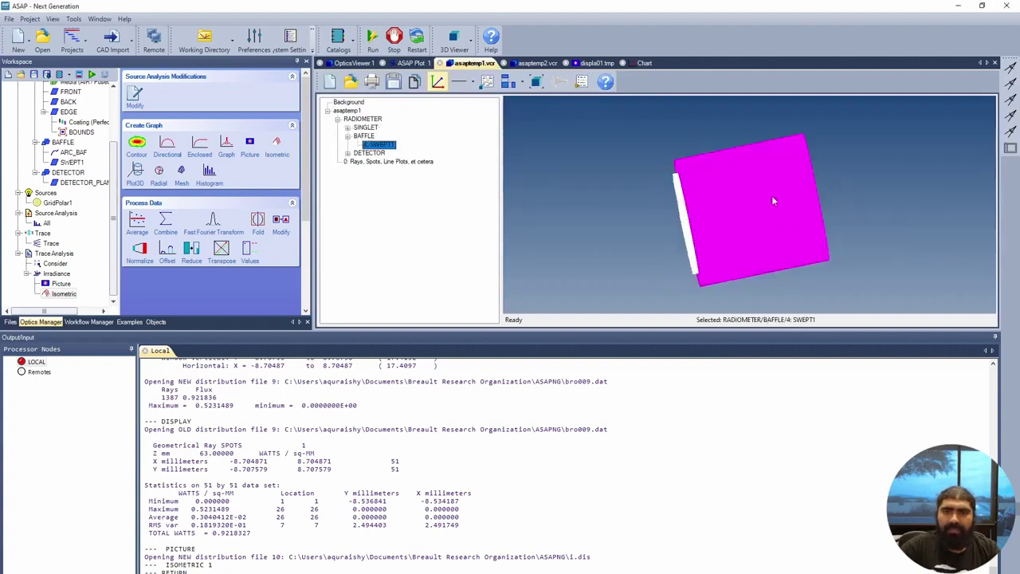
{"action": "right_click", "coordinate": [773, 201]}
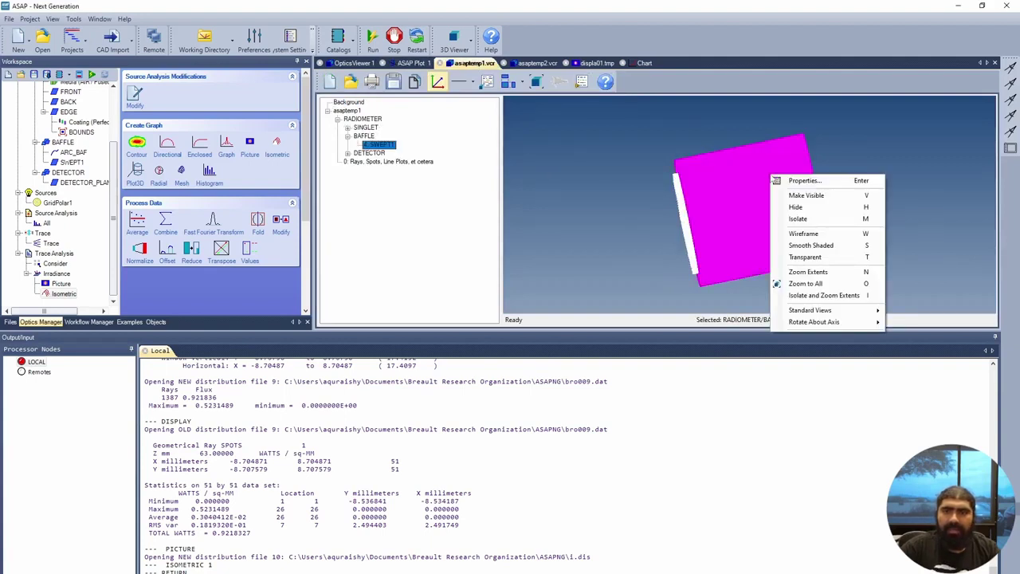
{"action": "left_click", "coordinate": [798, 207]}
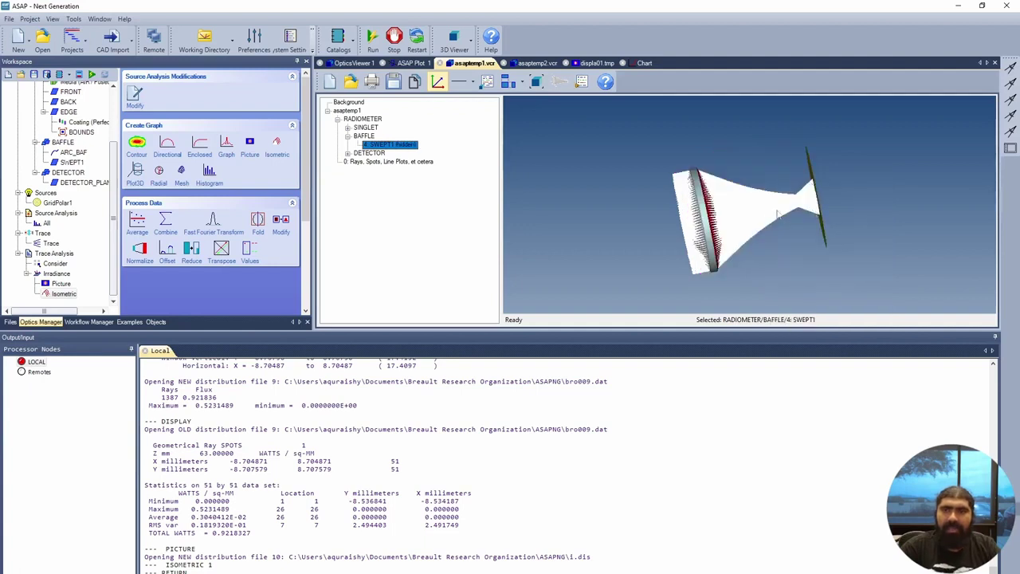
{"action": "right_click", "coordinate": [790, 234]}
{"action": "left_click_drag", "start_coordinate": [750, 226], "coordinate": [720, 233]}
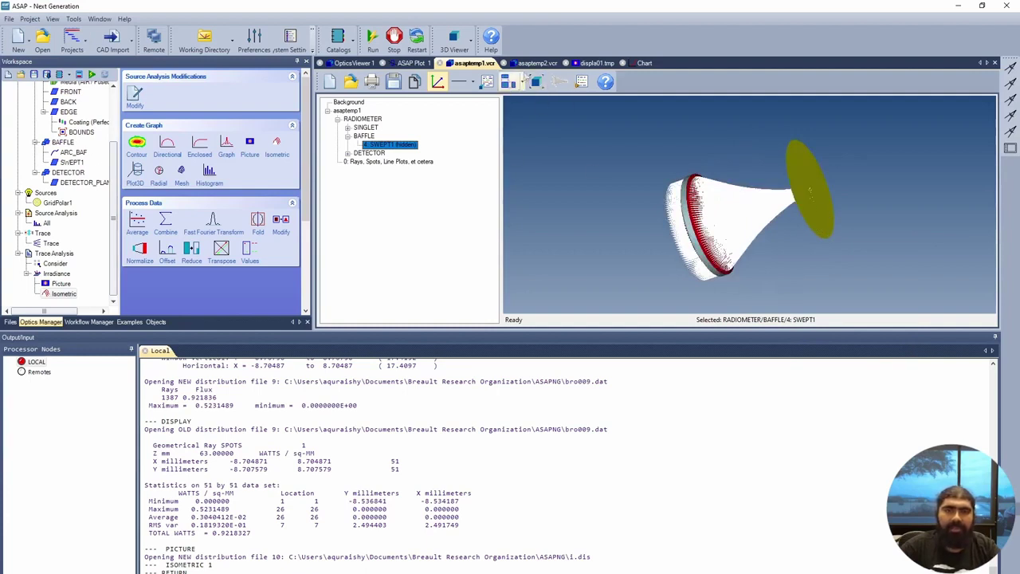
{"action": "left_click", "coordinate": [526, 64]}
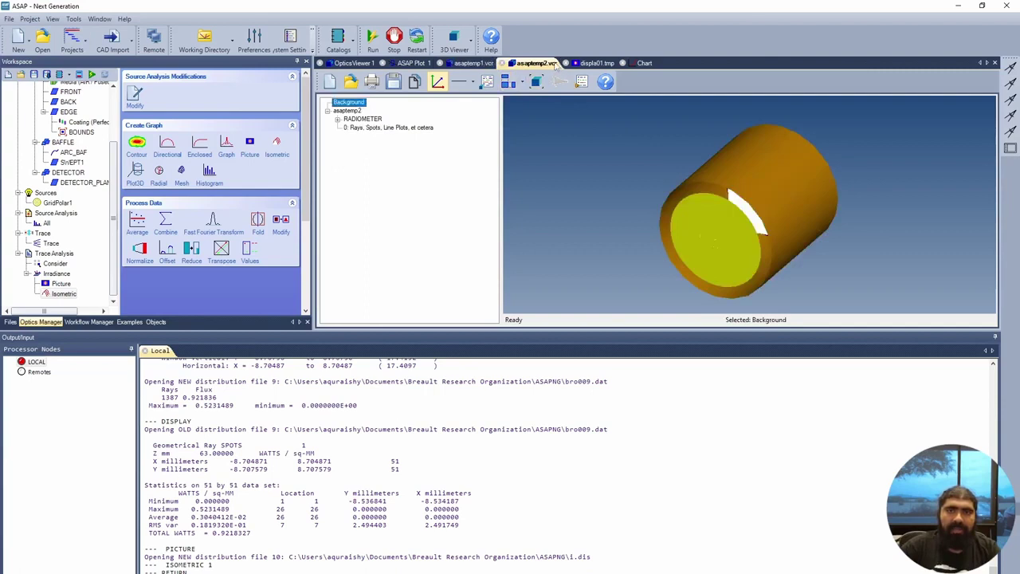
{"action": "left_click", "coordinate": [502, 63]}
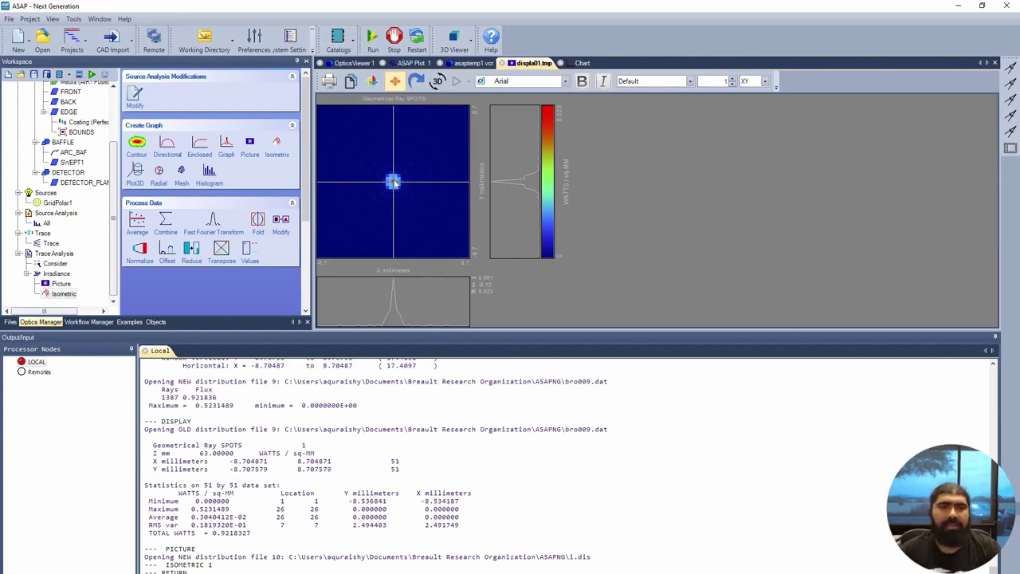
Examine the central irradiance peak in the isometric chart by rotating, repositioning and enlarging it.
{"action": "left_click", "coordinate": [580, 63]}
{"action": "left_click", "coordinate": [691, 252]}
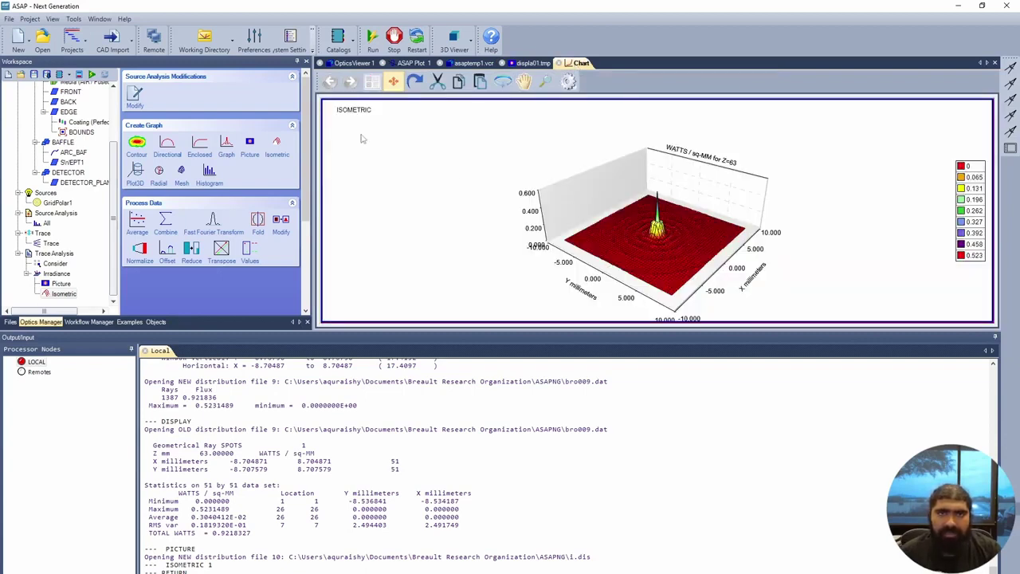
{"action": "left_click", "coordinate": [503, 83]}
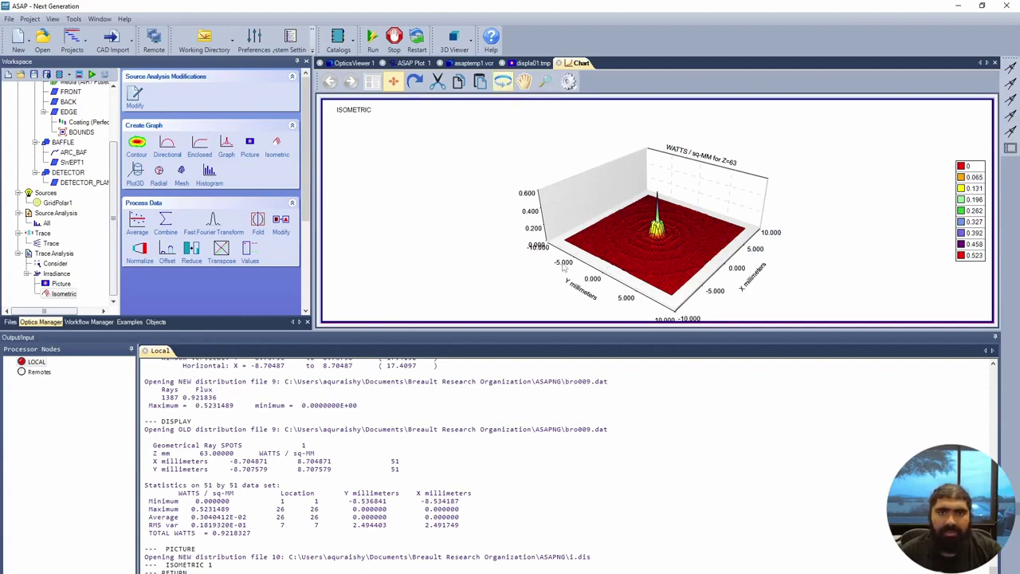
{"action": "left_click_drag", "start_coordinate": [568, 267], "coordinate": [576, 235]}
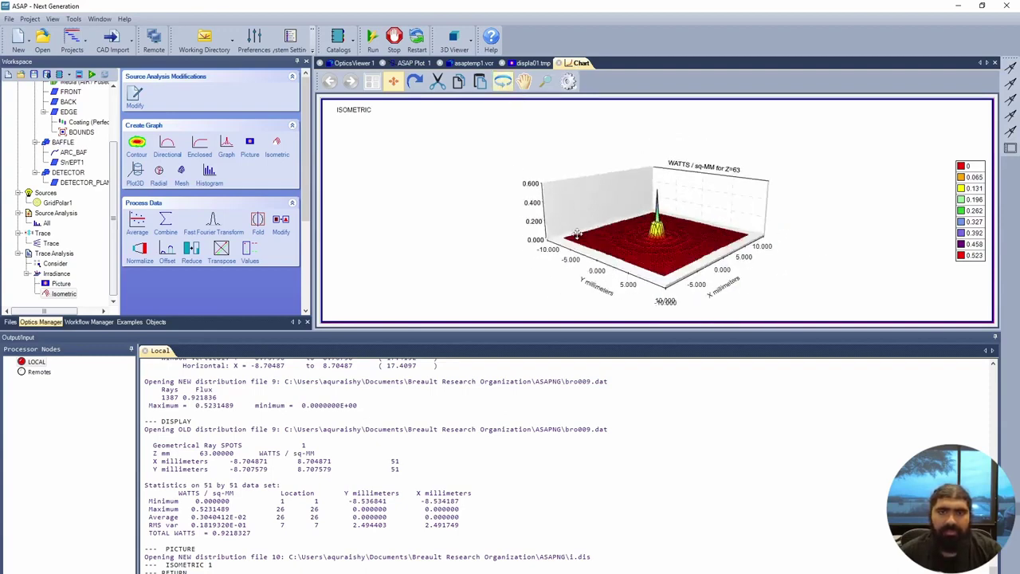
{"action": "left_click", "coordinate": [524, 83]}
{"action": "left_click_drag", "start_coordinate": [679, 217], "coordinate": [686, 274]}
{"action": "left_click", "coordinate": [546, 81]}
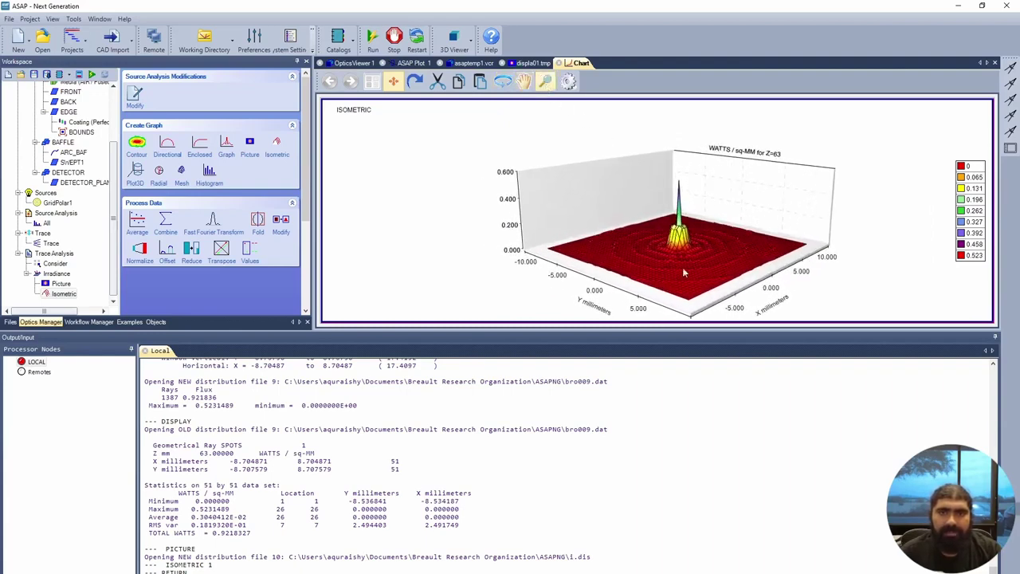
{"action": "left_click_drag", "start_coordinate": [695, 179], "coordinate": [696, 279]}
{"action": "left_click_drag", "start_coordinate": [695, 159], "coordinate": [697, 286]}
{"action": "left_click_drag", "start_coordinate": [700, 190], "coordinate": [708, 158]}
{"action": "left_click_drag", "start_coordinate": [694, 251], "coordinate": [705, 157]}
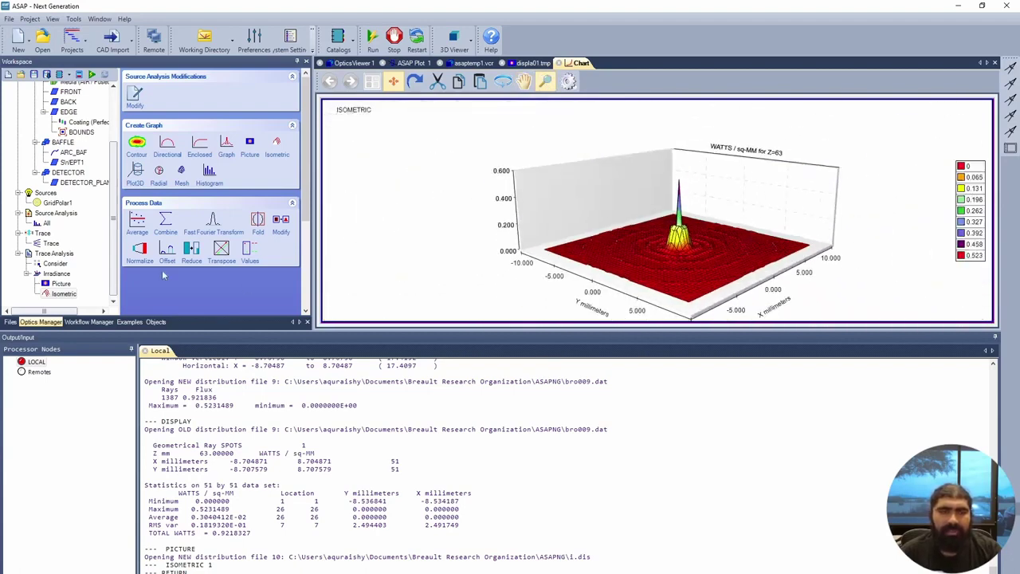
Check the Isometric graph's resolution setting and apply it with every 1st line of distribution data plotted.
{"action": "right_click", "coordinate": [66, 293]}
{"action": "left_click", "coordinate": [104, 316]}
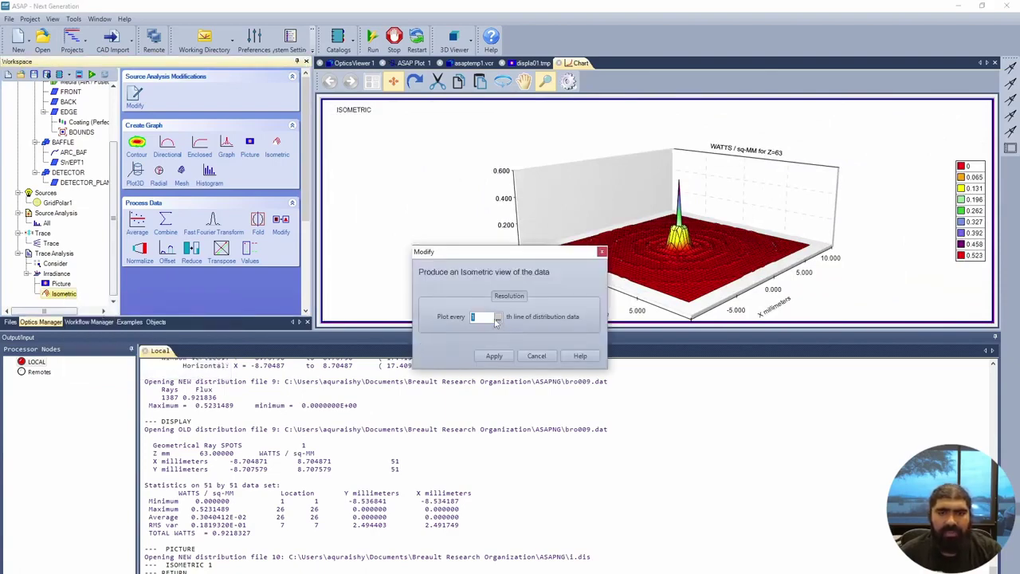
{"action": "left_click", "coordinate": [495, 355]}
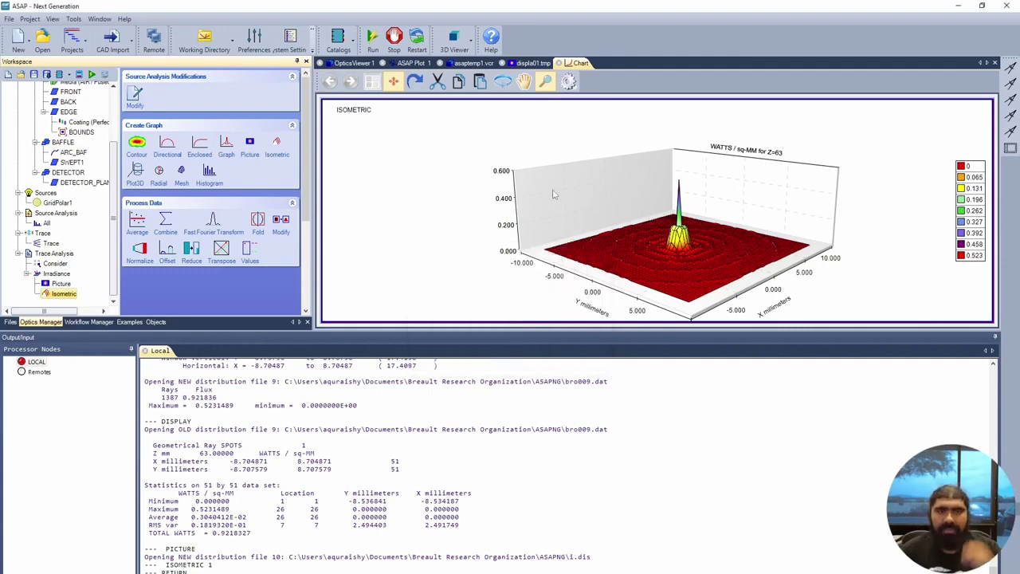
Review the displa01.tmp irradiance picture and the asaptemp1.vcr ray trace, and return to the OpticsViewer model view.
{"action": "left_click", "coordinate": [530, 63]}
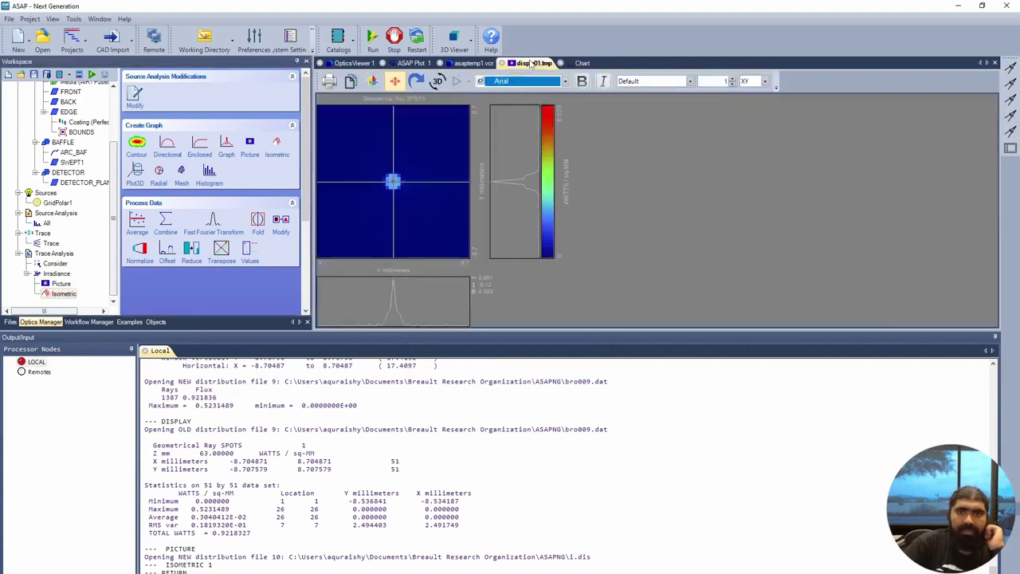
{"action": "left_click", "coordinate": [472, 63]}
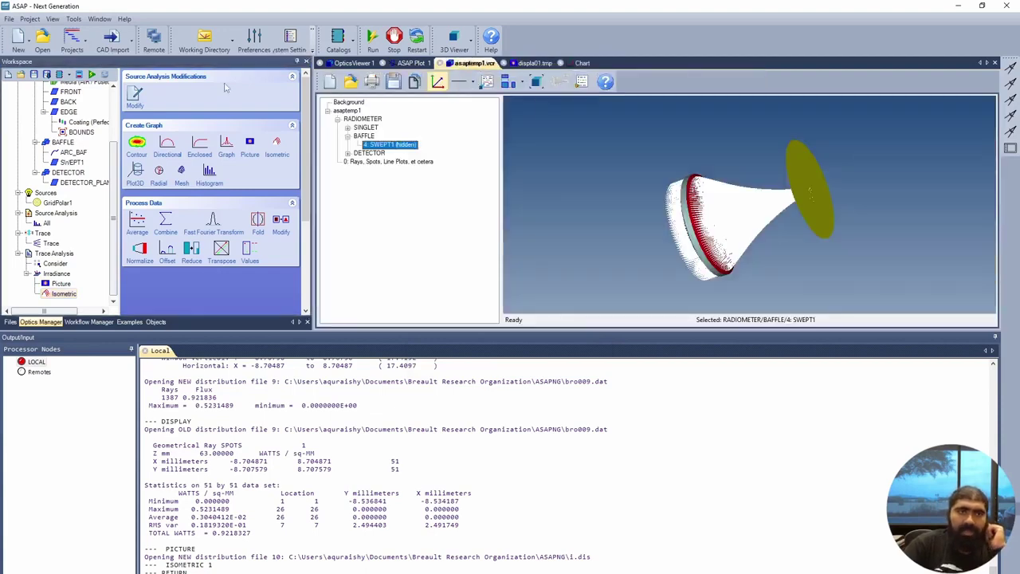
{"action": "left_click", "coordinate": [114, 126]}
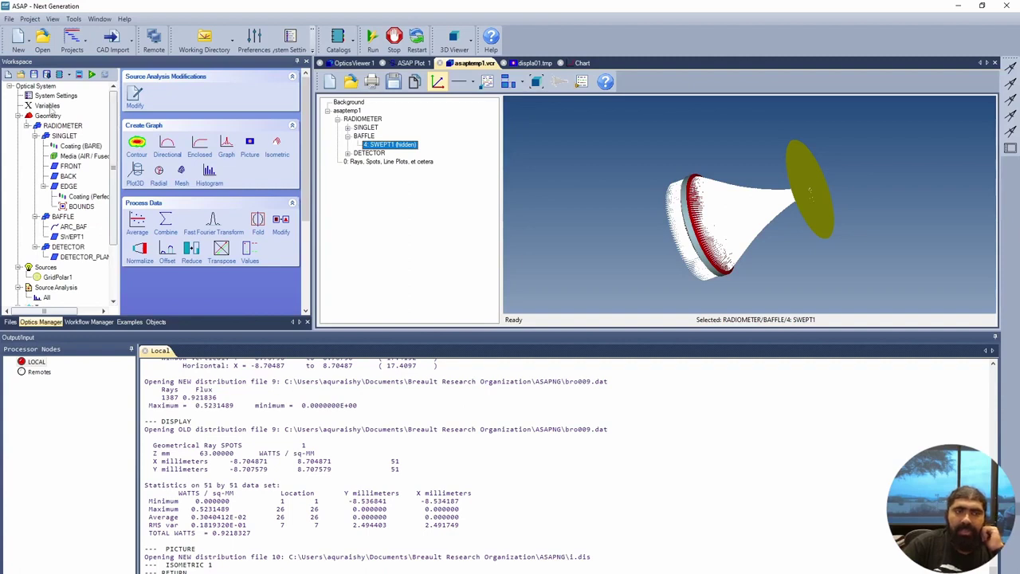
{"action": "left_click", "coordinate": [47, 106]}
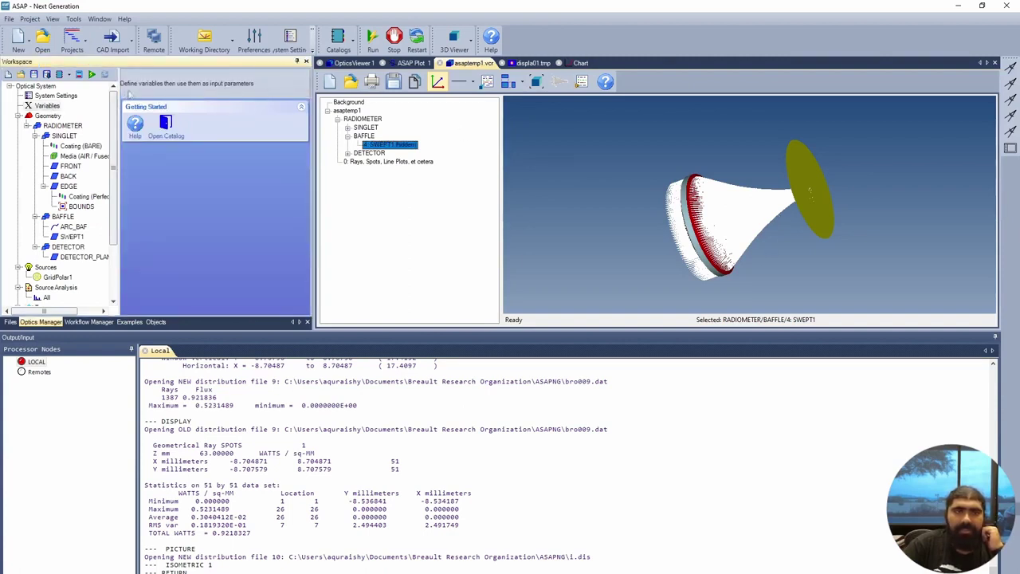
{"action": "left_click", "coordinate": [407, 63]}
{"action": "left_click", "coordinate": [351, 66]}
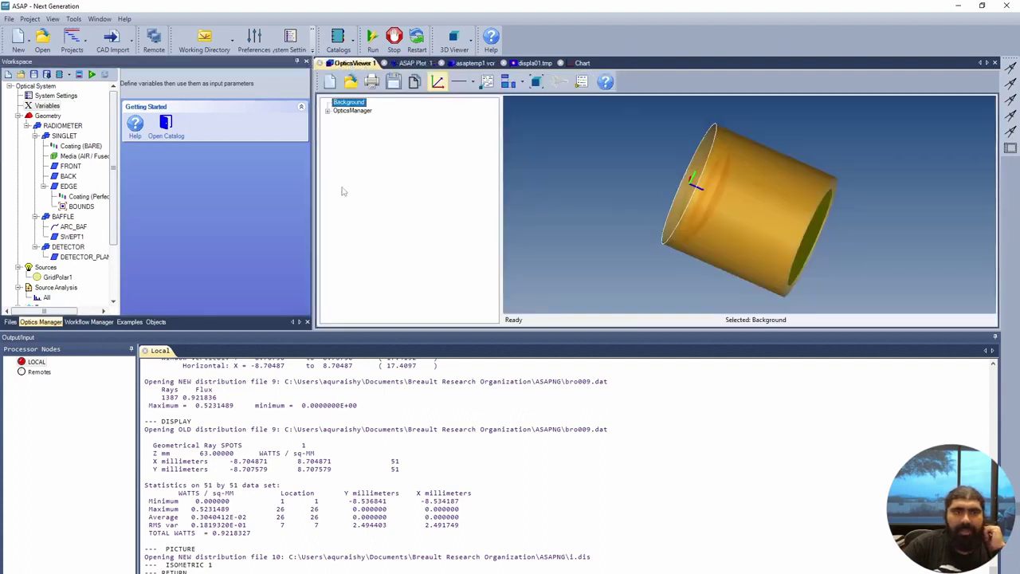
Set the detector distance variable DET_DST to 73, apply it, and inspect the updated baffle and detector in the 3D model.
{"action": "left_click", "coordinate": [49, 106]}
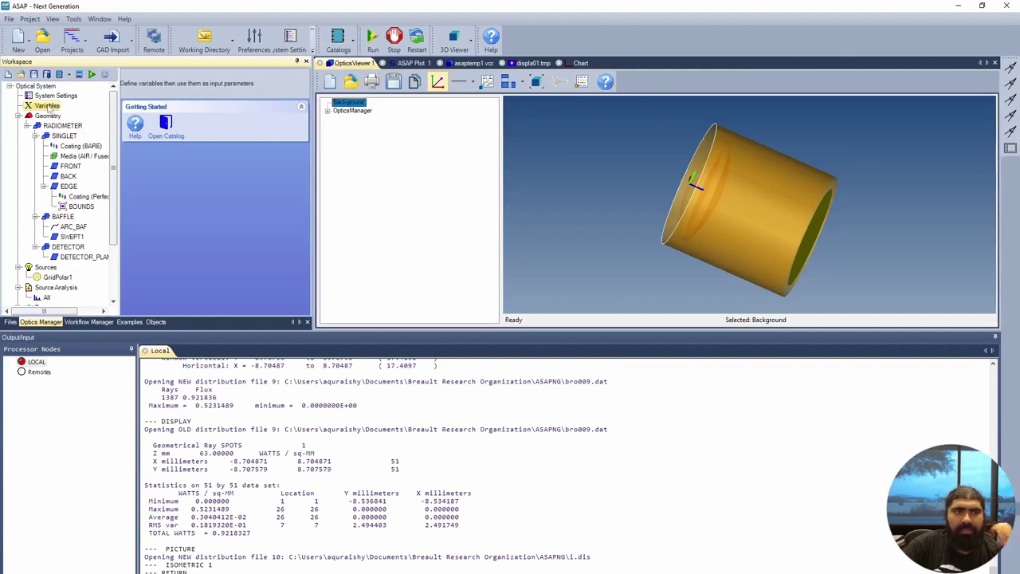
{"action": "double_click", "coordinate": [48, 106]}
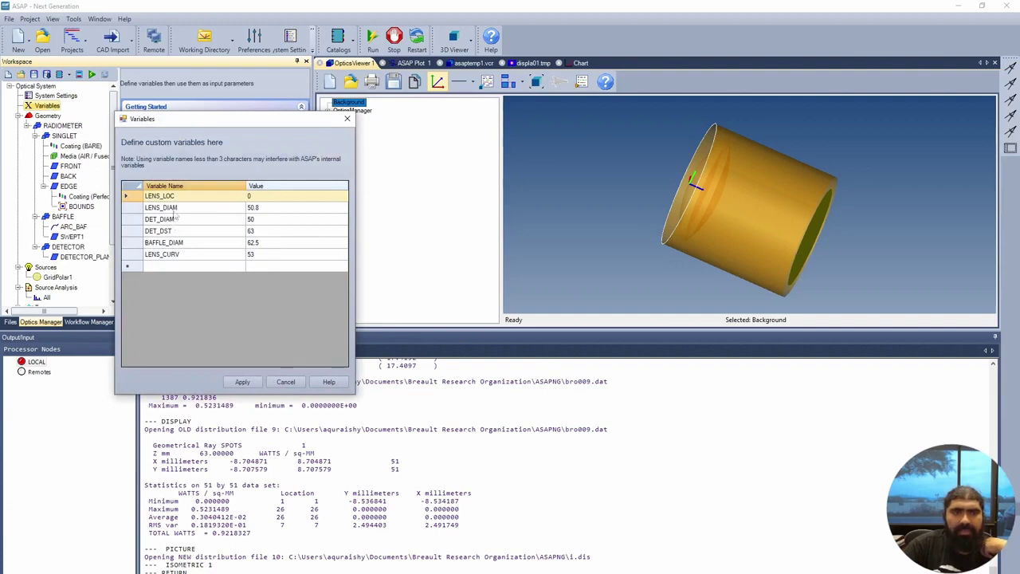
{"action": "left_click", "coordinate": [253, 231]}
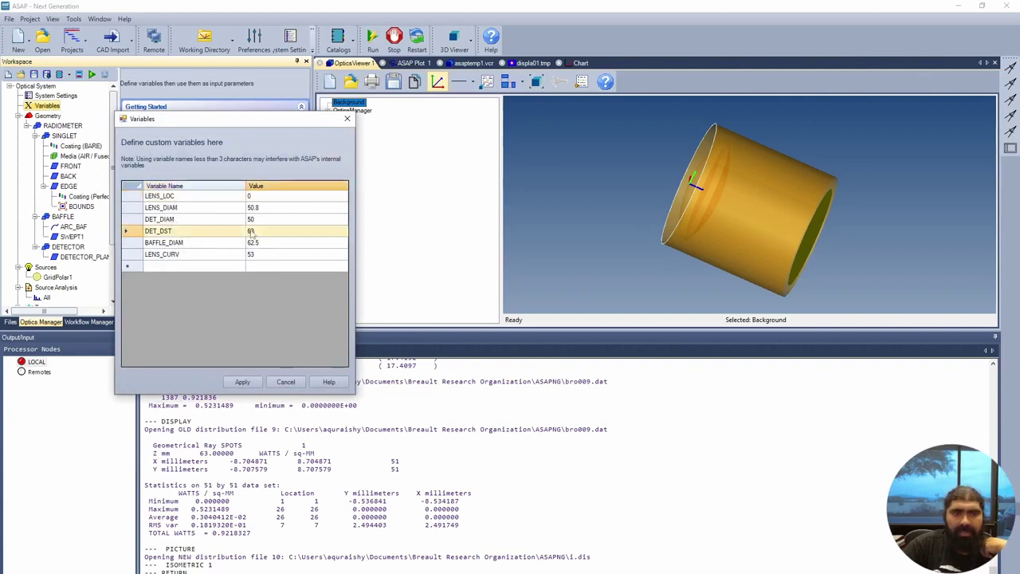
{"action": "left_click", "coordinate": [252, 231]}
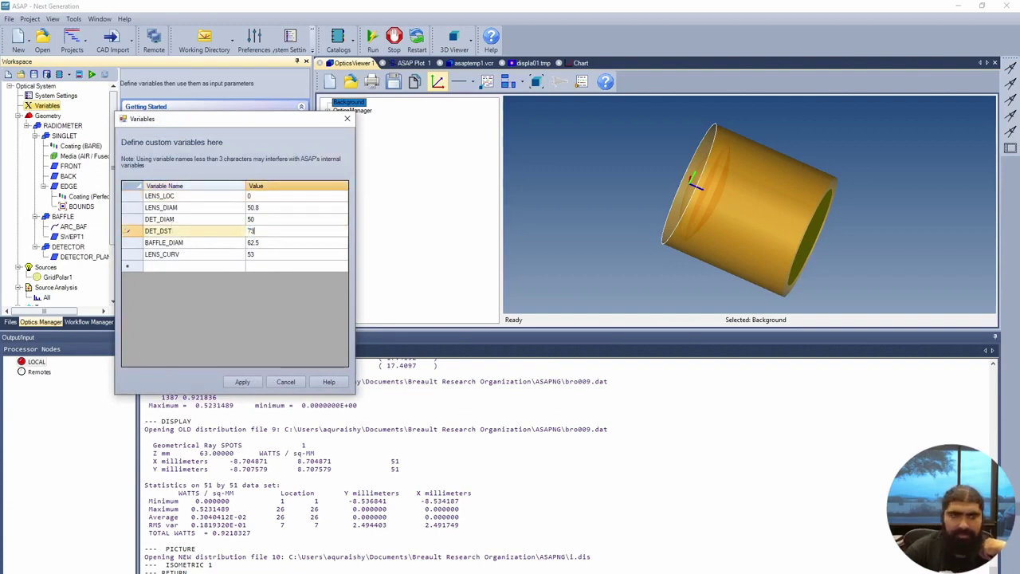
{"action": "key", "text": "Return"}
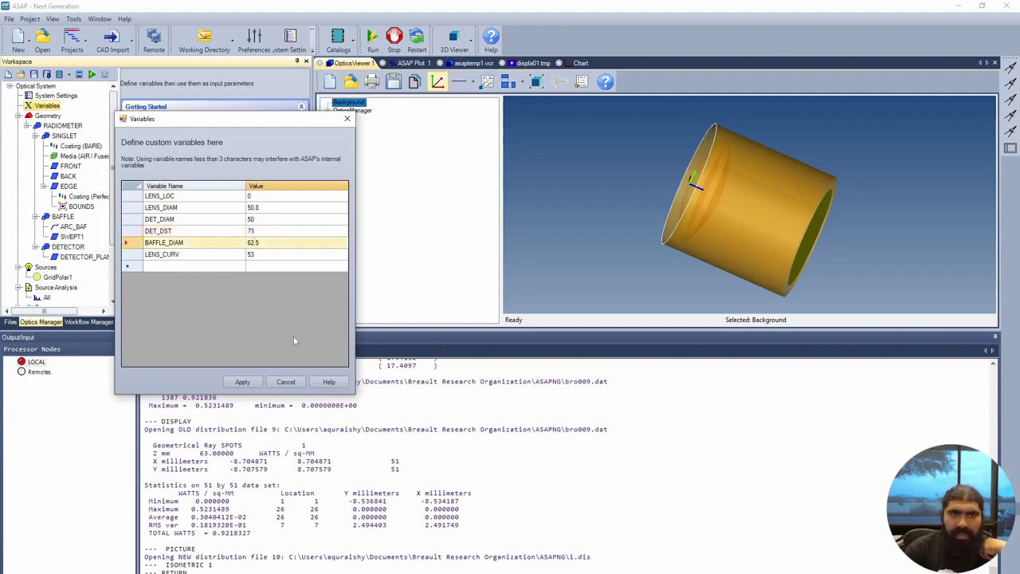
{"action": "left_click", "coordinate": [242, 382]}
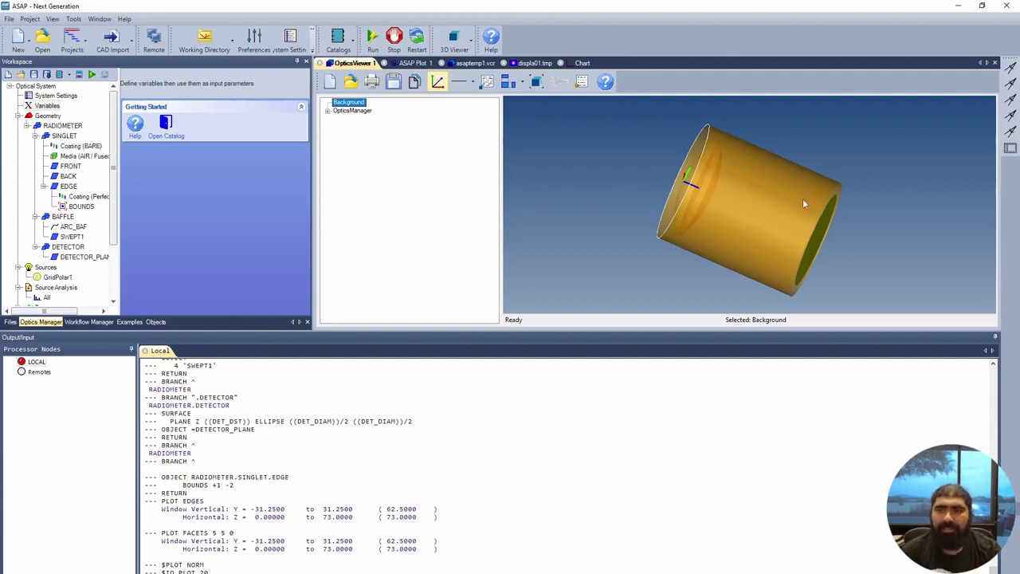
{"action": "left_click_drag", "start_coordinate": [852, 255], "coordinate": [813, 248]}
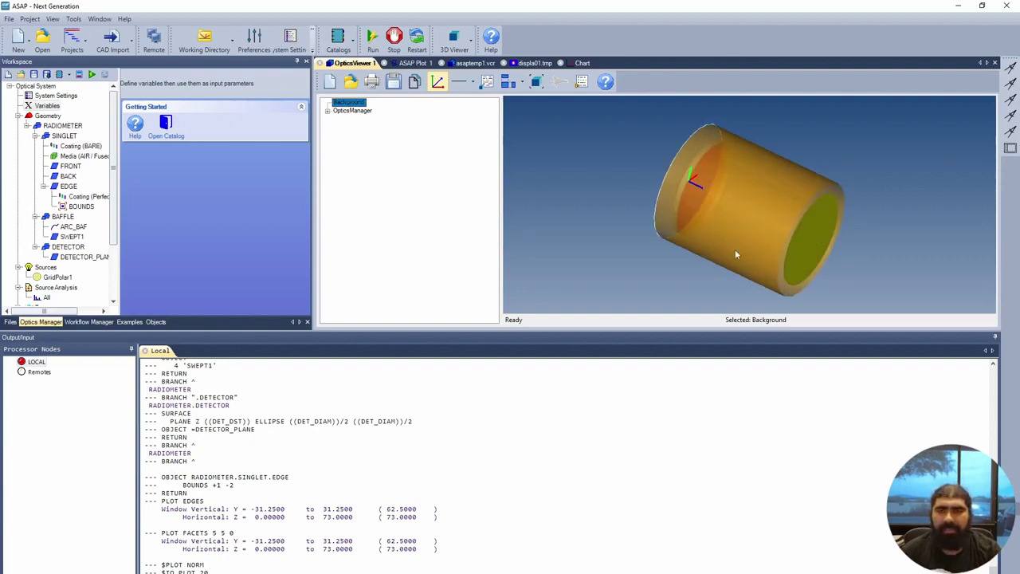
{"action": "left_click_drag", "start_coordinate": [736, 250], "coordinate": [763, 264]}
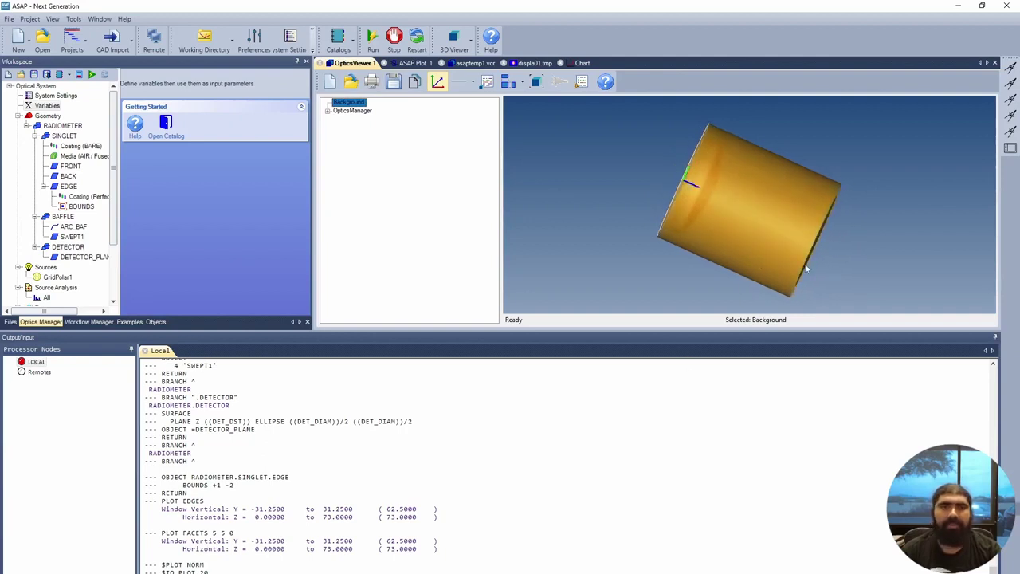
Run the system with the new detector distance and compare the irradiance pictures displa01.tmp and displa02.tmp.
{"action": "left_click", "coordinate": [93, 75]}
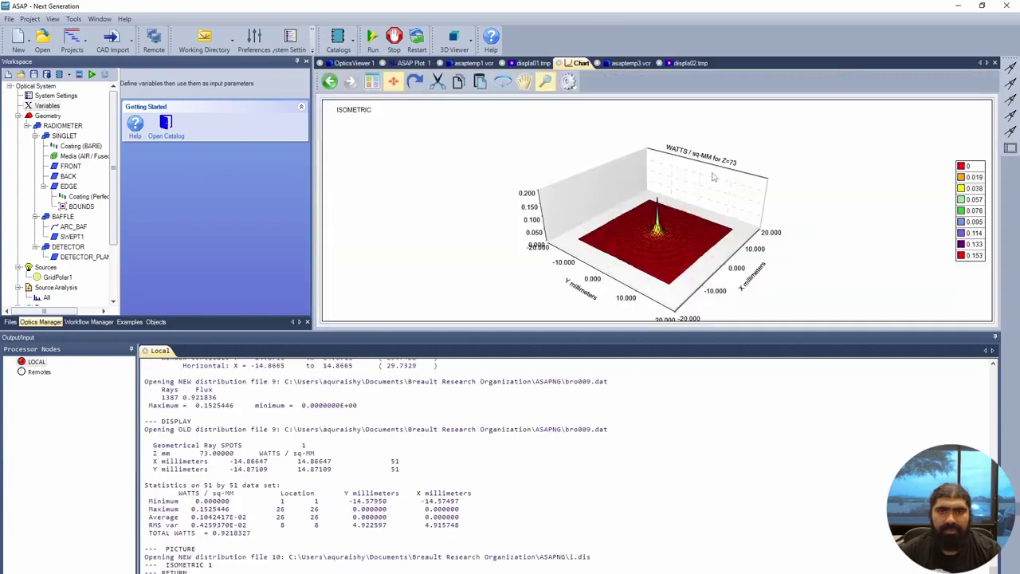
{"action": "left_click", "coordinate": [524, 64]}
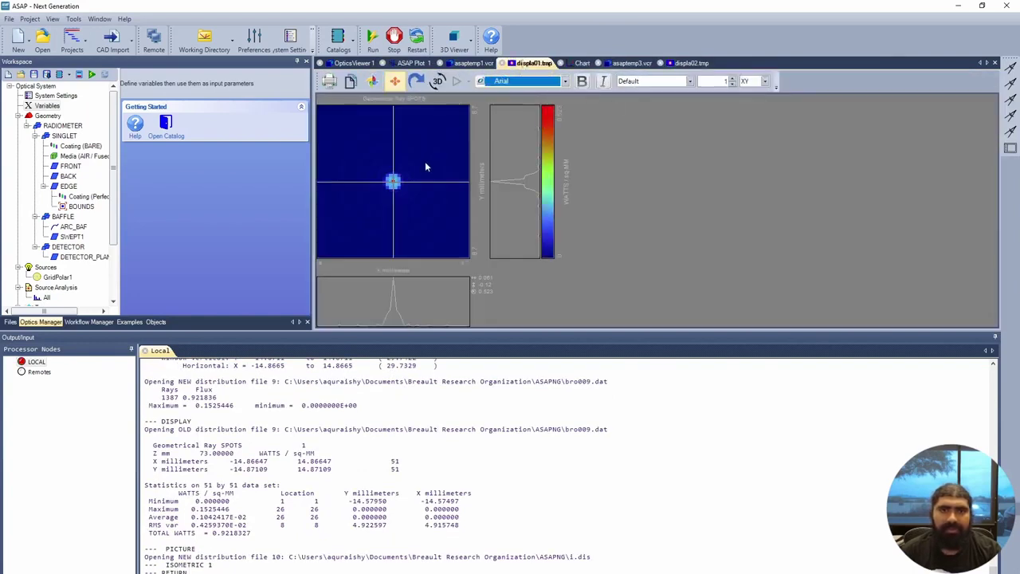
{"action": "left_click", "coordinate": [691, 64]}
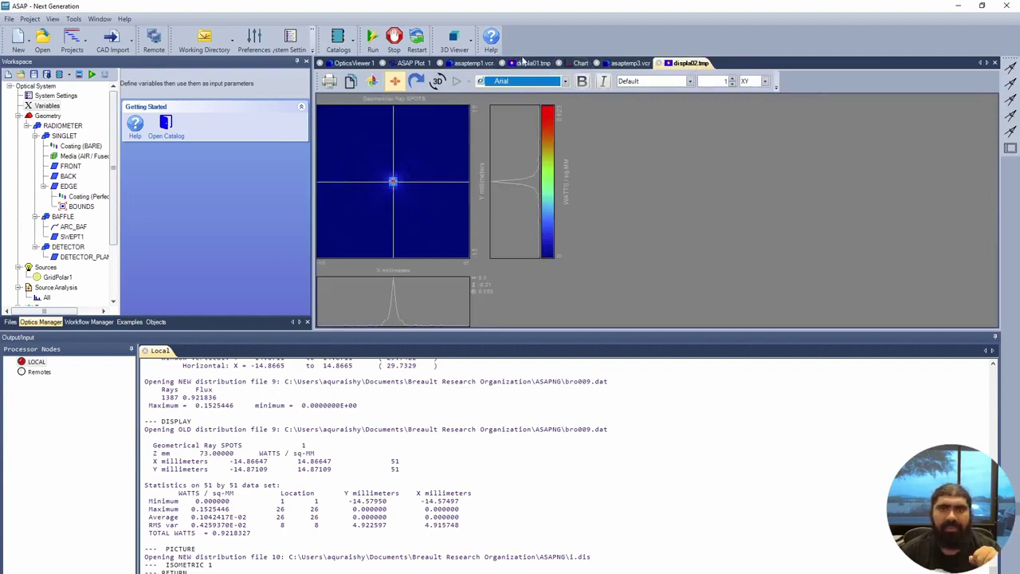
{"action": "left_click", "coordinate": [523, 64]}
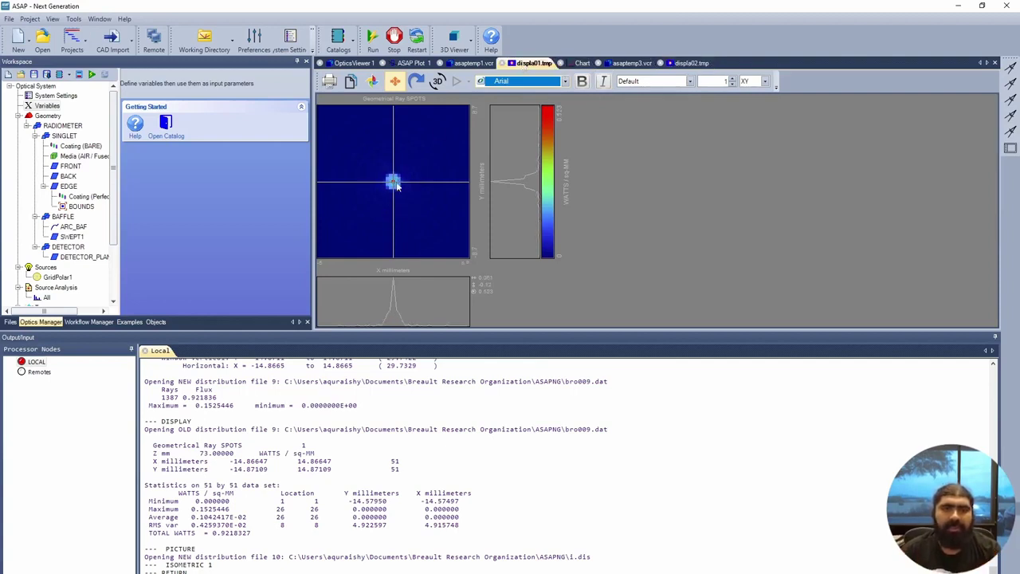
{"action": "left_click", "coordinate": [687, 64]}
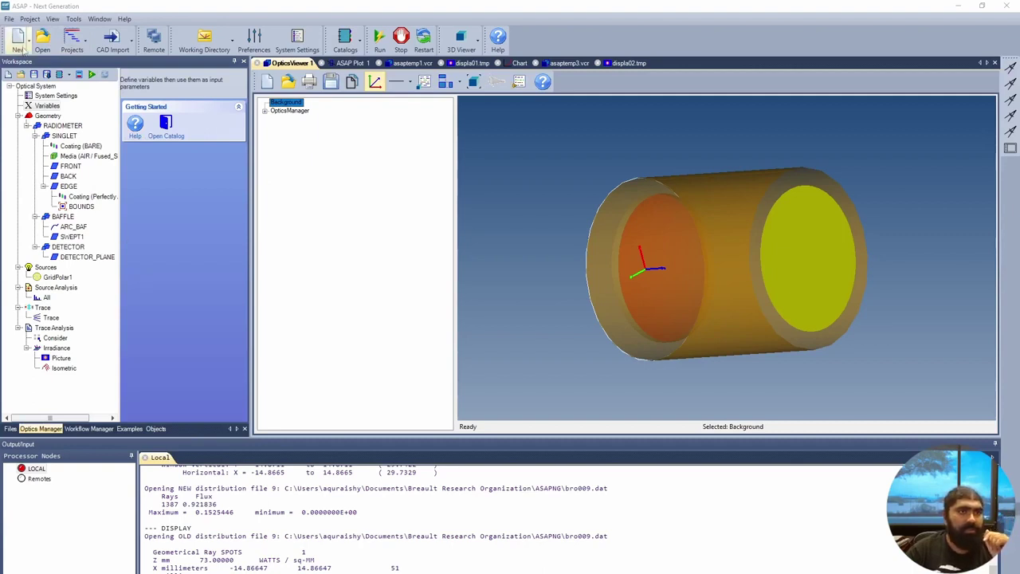
Save the optical system as an ASAP geometry file (*.sdx) named radiometer in the ASAPNG folder.
{"action": "left_click", "coordinate": [9, 19]}
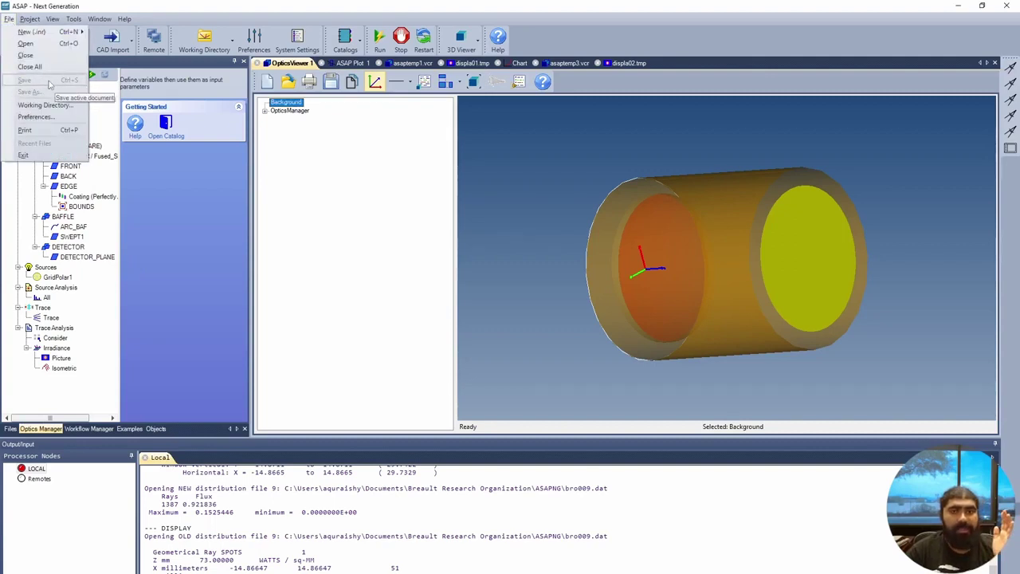
{"action": "left_click", "coordinate": [191, 236]}
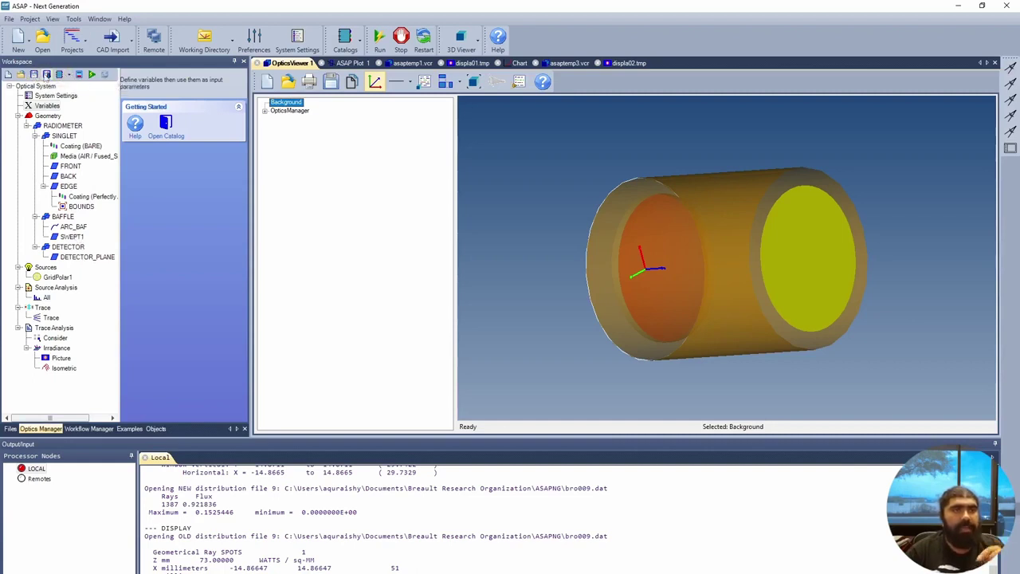
{"action": "left_click", "coordinate": [34, 74]}
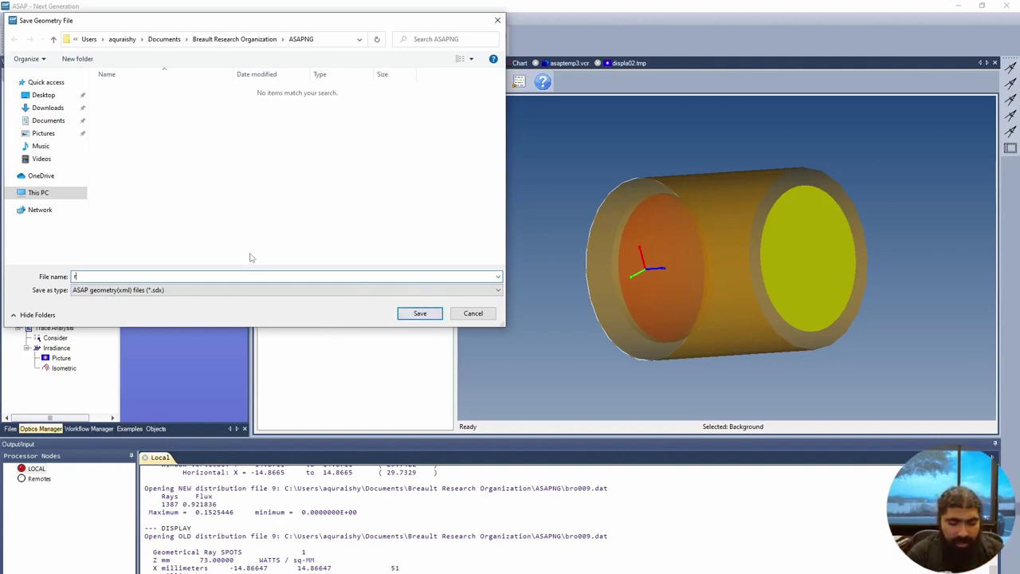
{"action": "type", "text": "adiometer"}
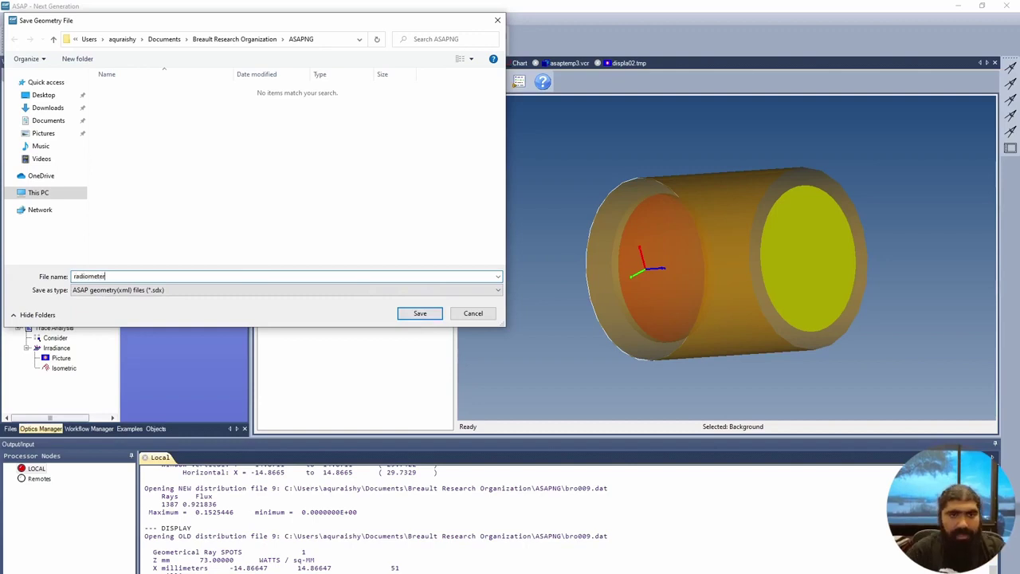